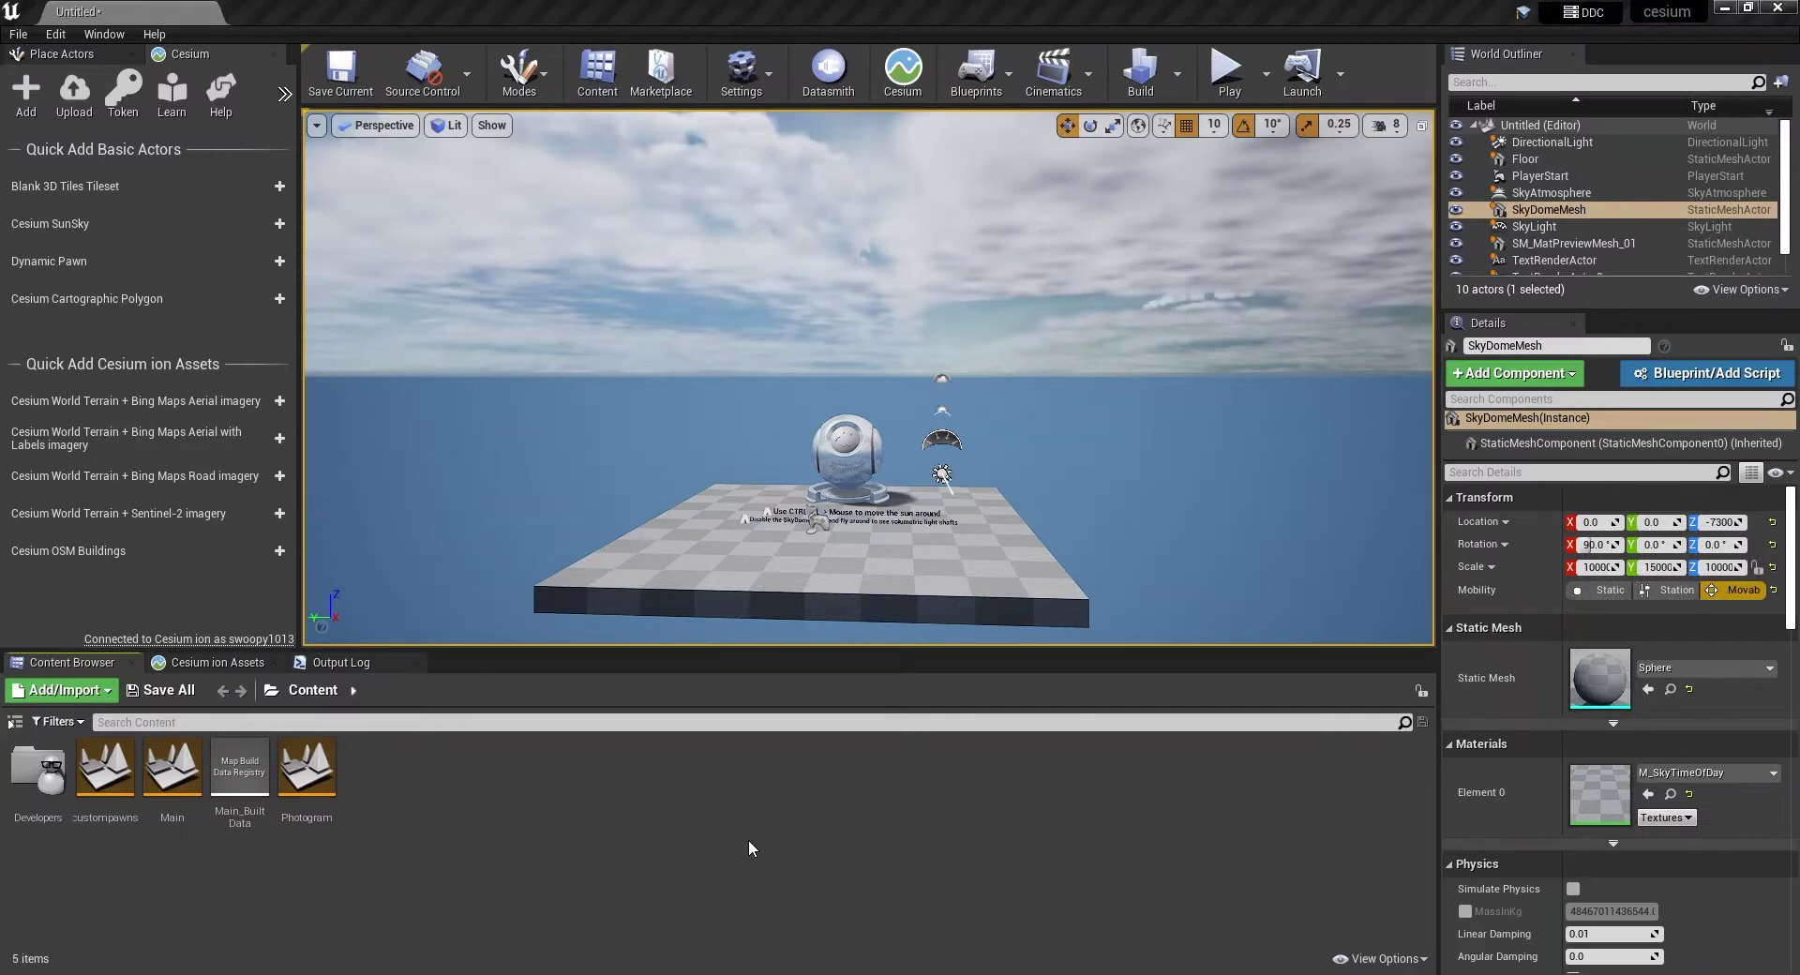
Step: Show the Basic actor classes in Place Actors and open the Settings dropdown
click(9, 54)
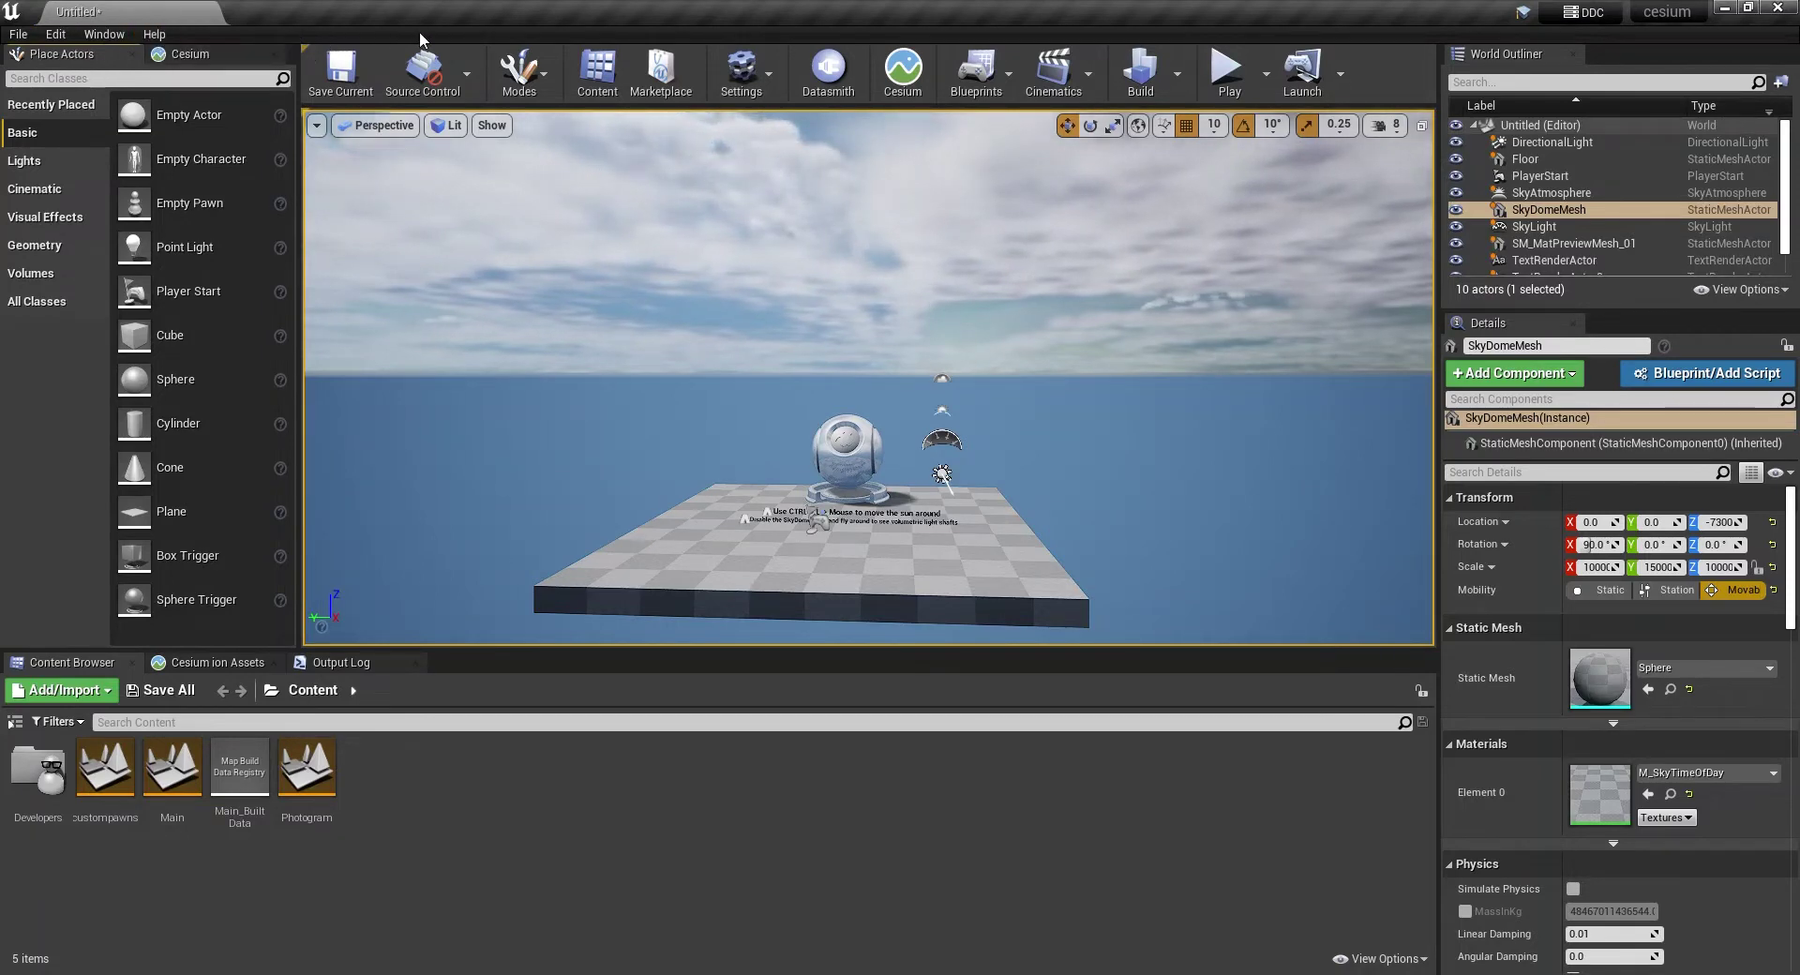
click(763, 83)
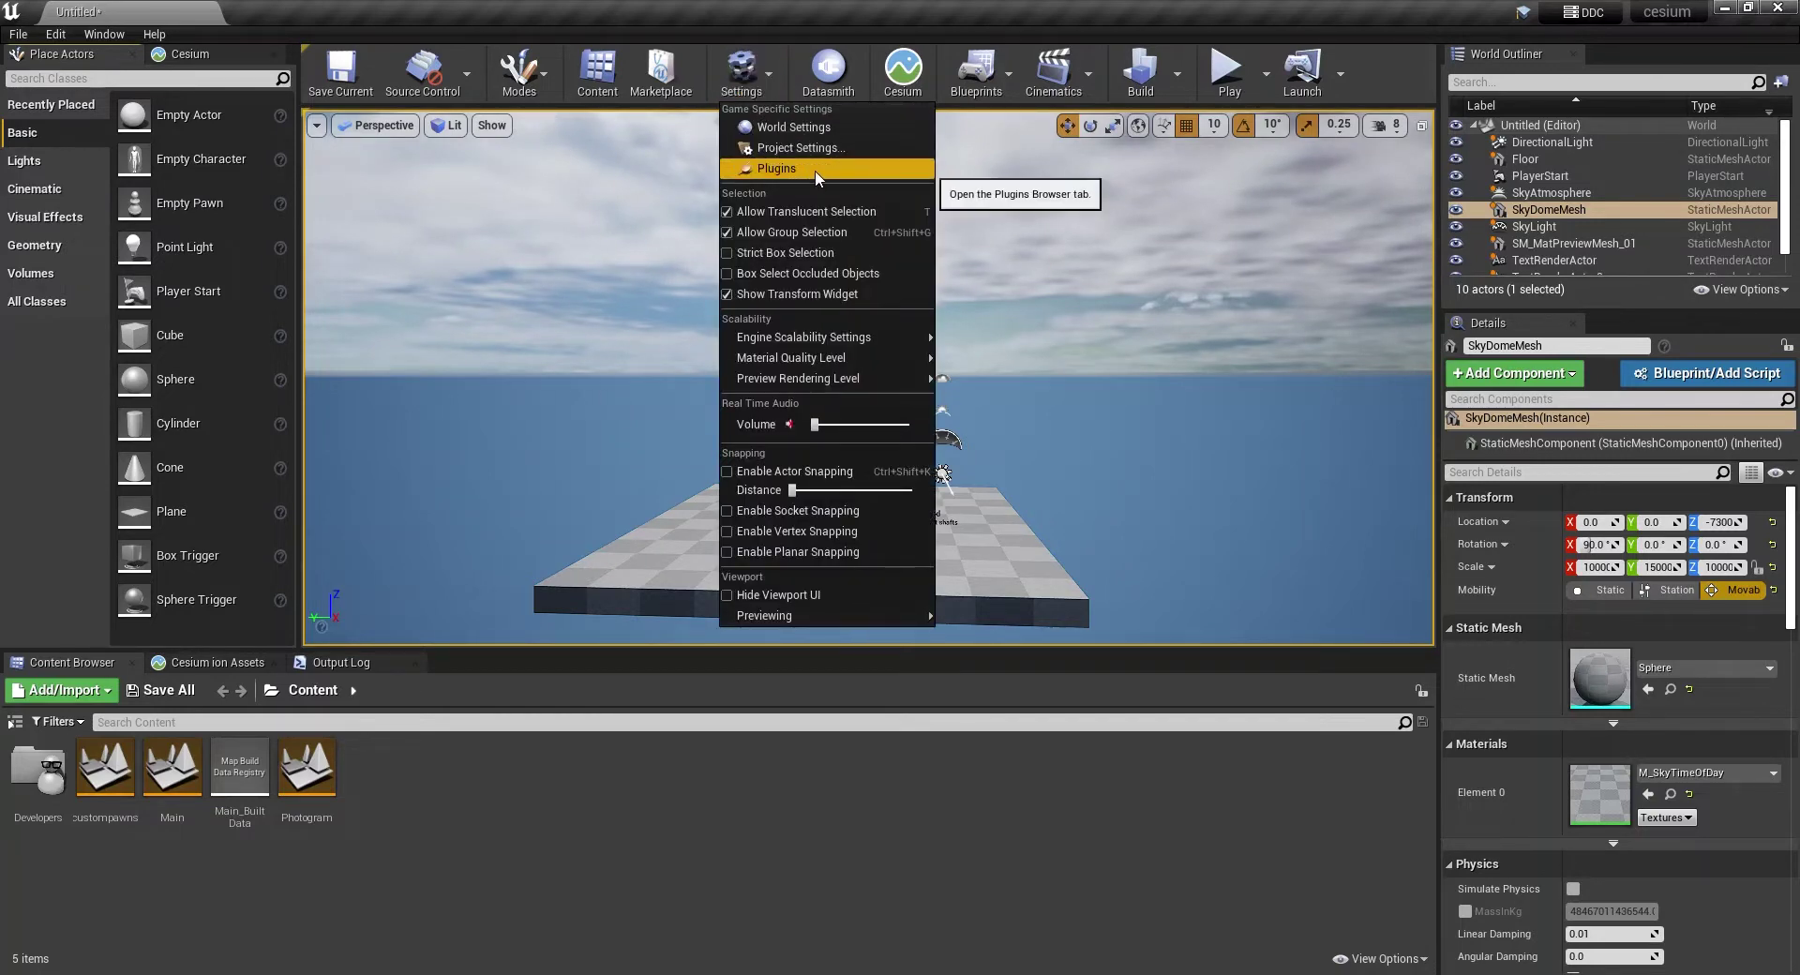
Step: Search plugins for 'cesium', confirm Cesium for Unreal 1.16.1 is enabled, and close Plugins
click(842, 171)
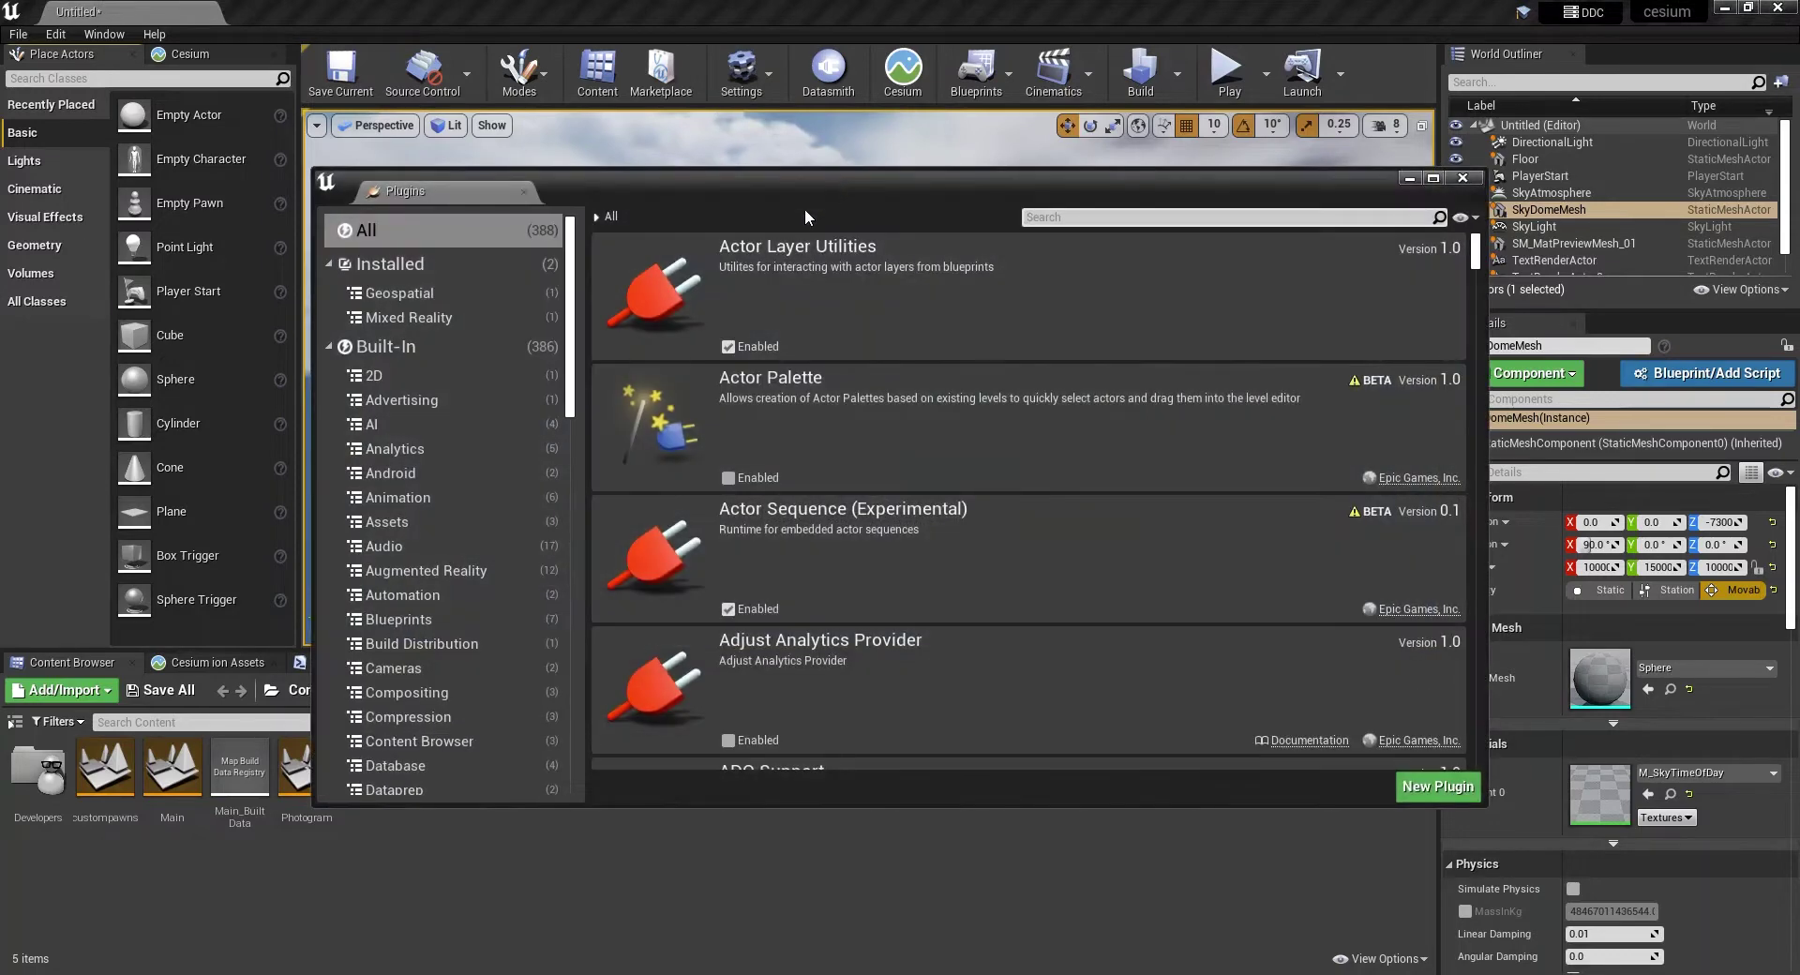
scroll(426, 412, down, 3)
scroll(424, 411, up, 3)
scroll(817, 373, down, 5)
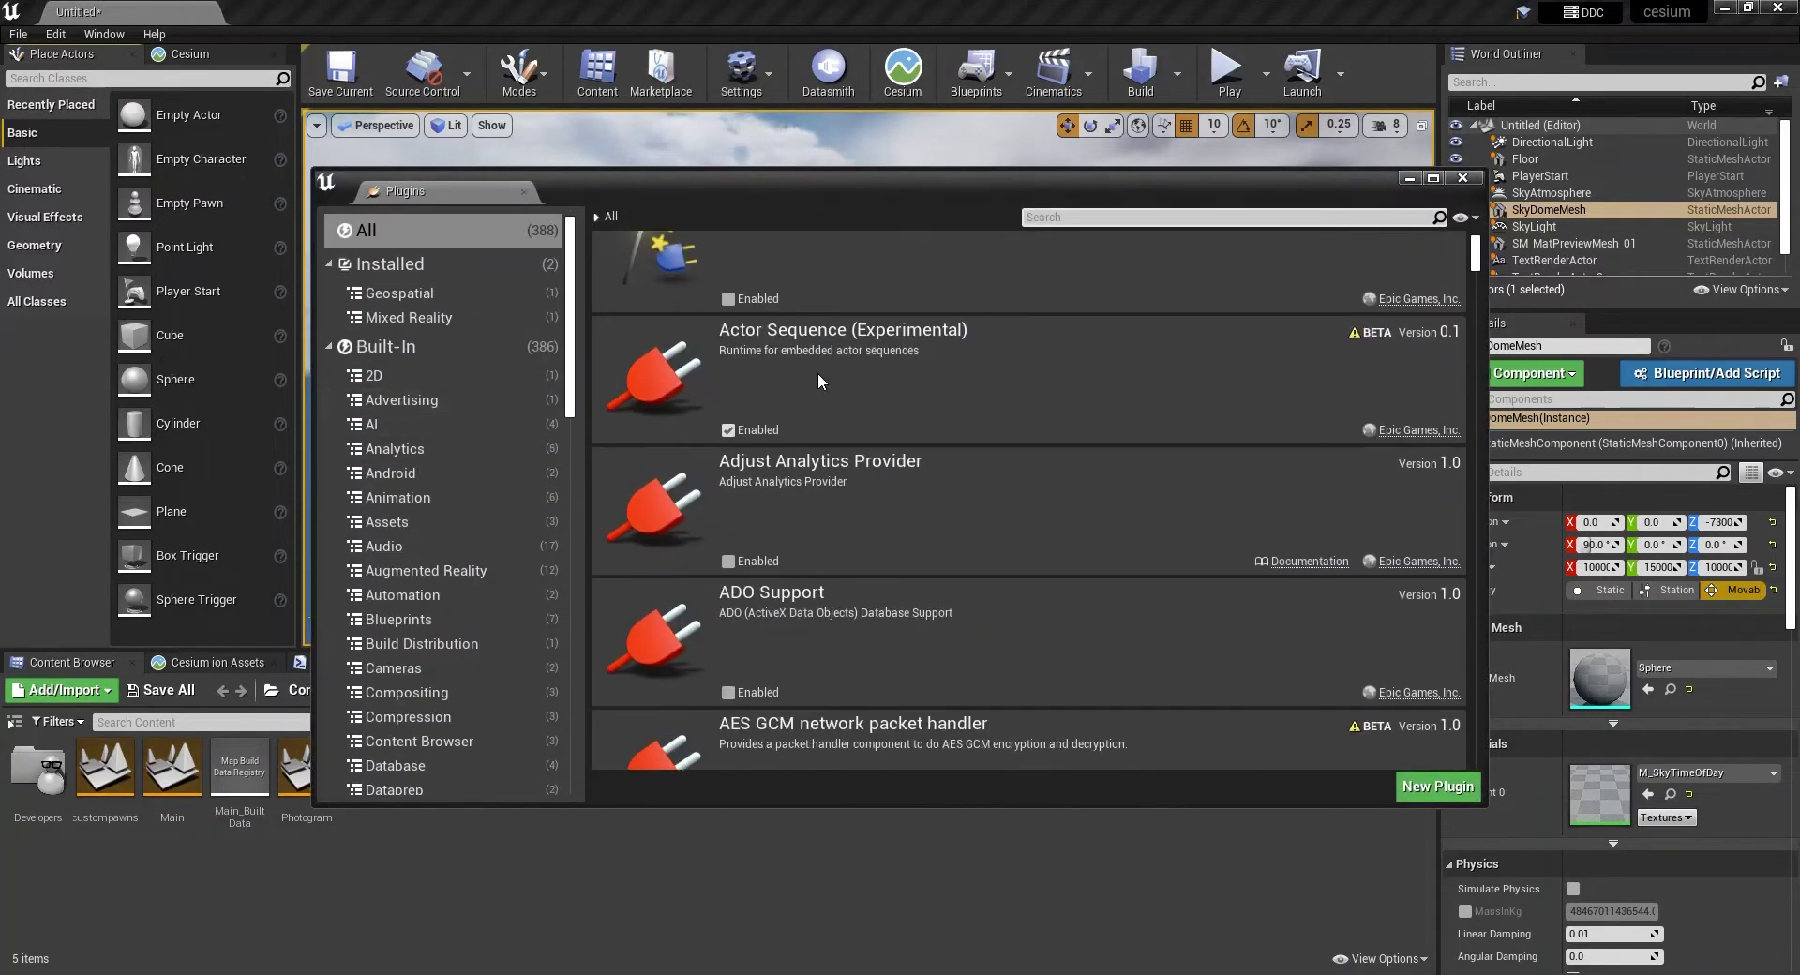
scroll(816, 373, down, 8)
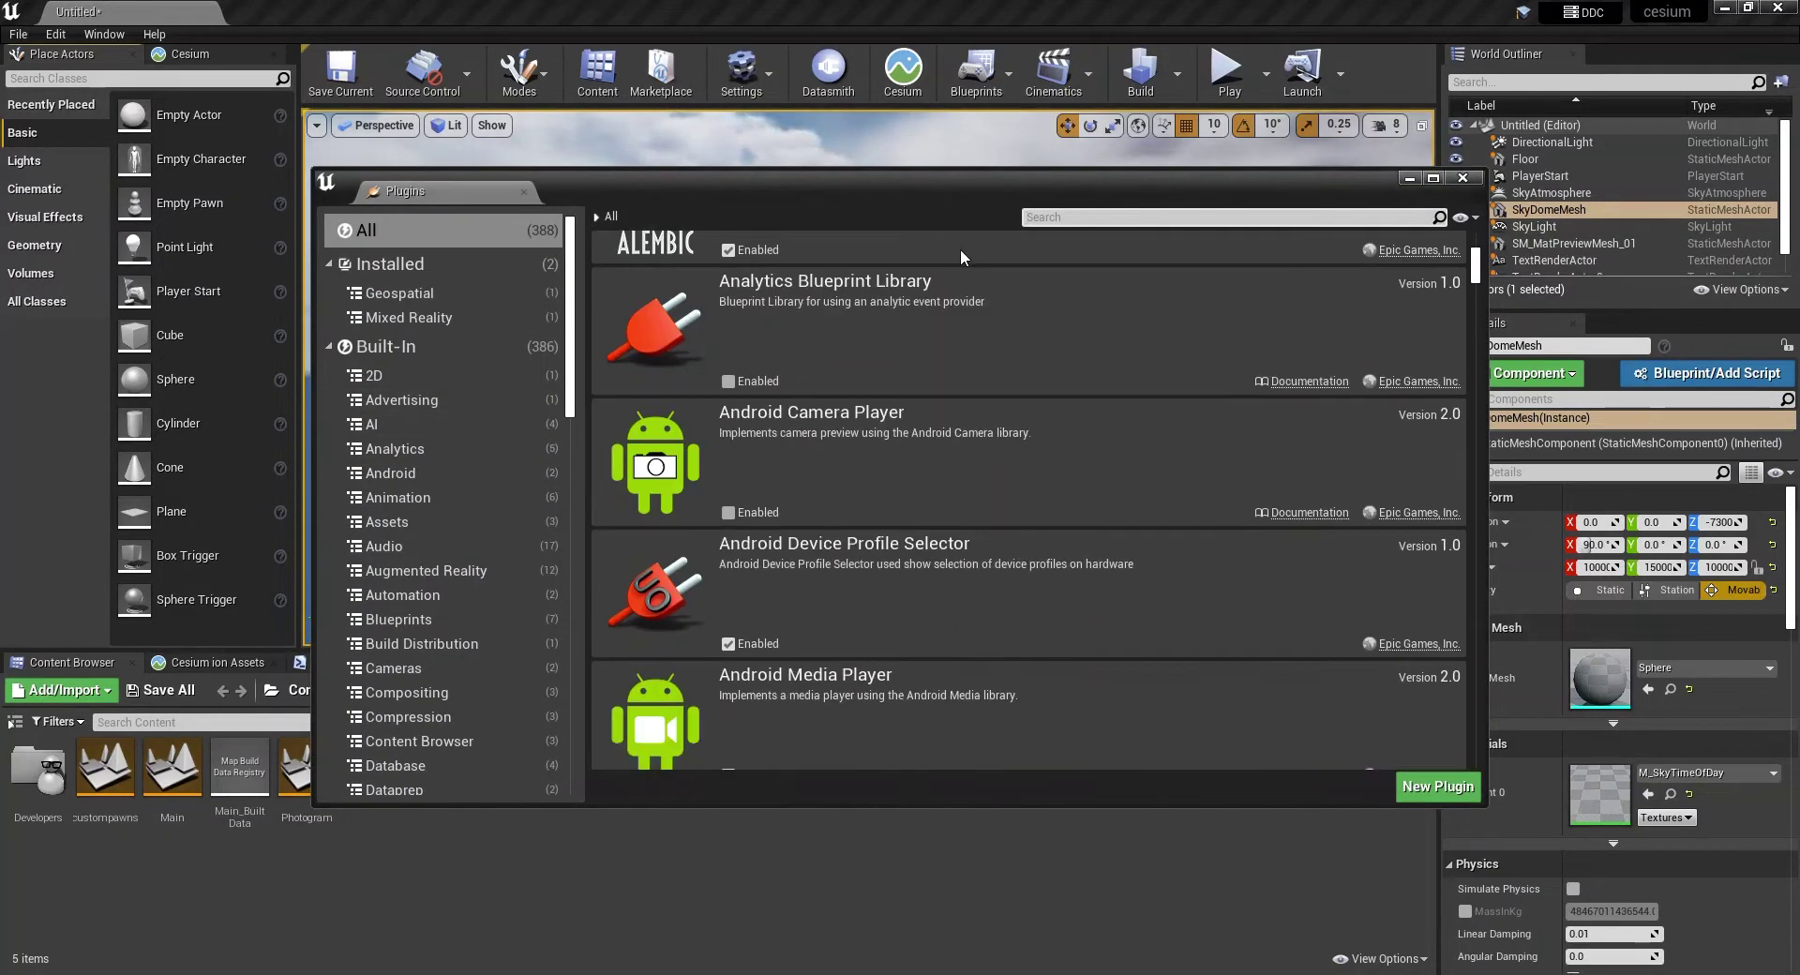
click(1055, 215)
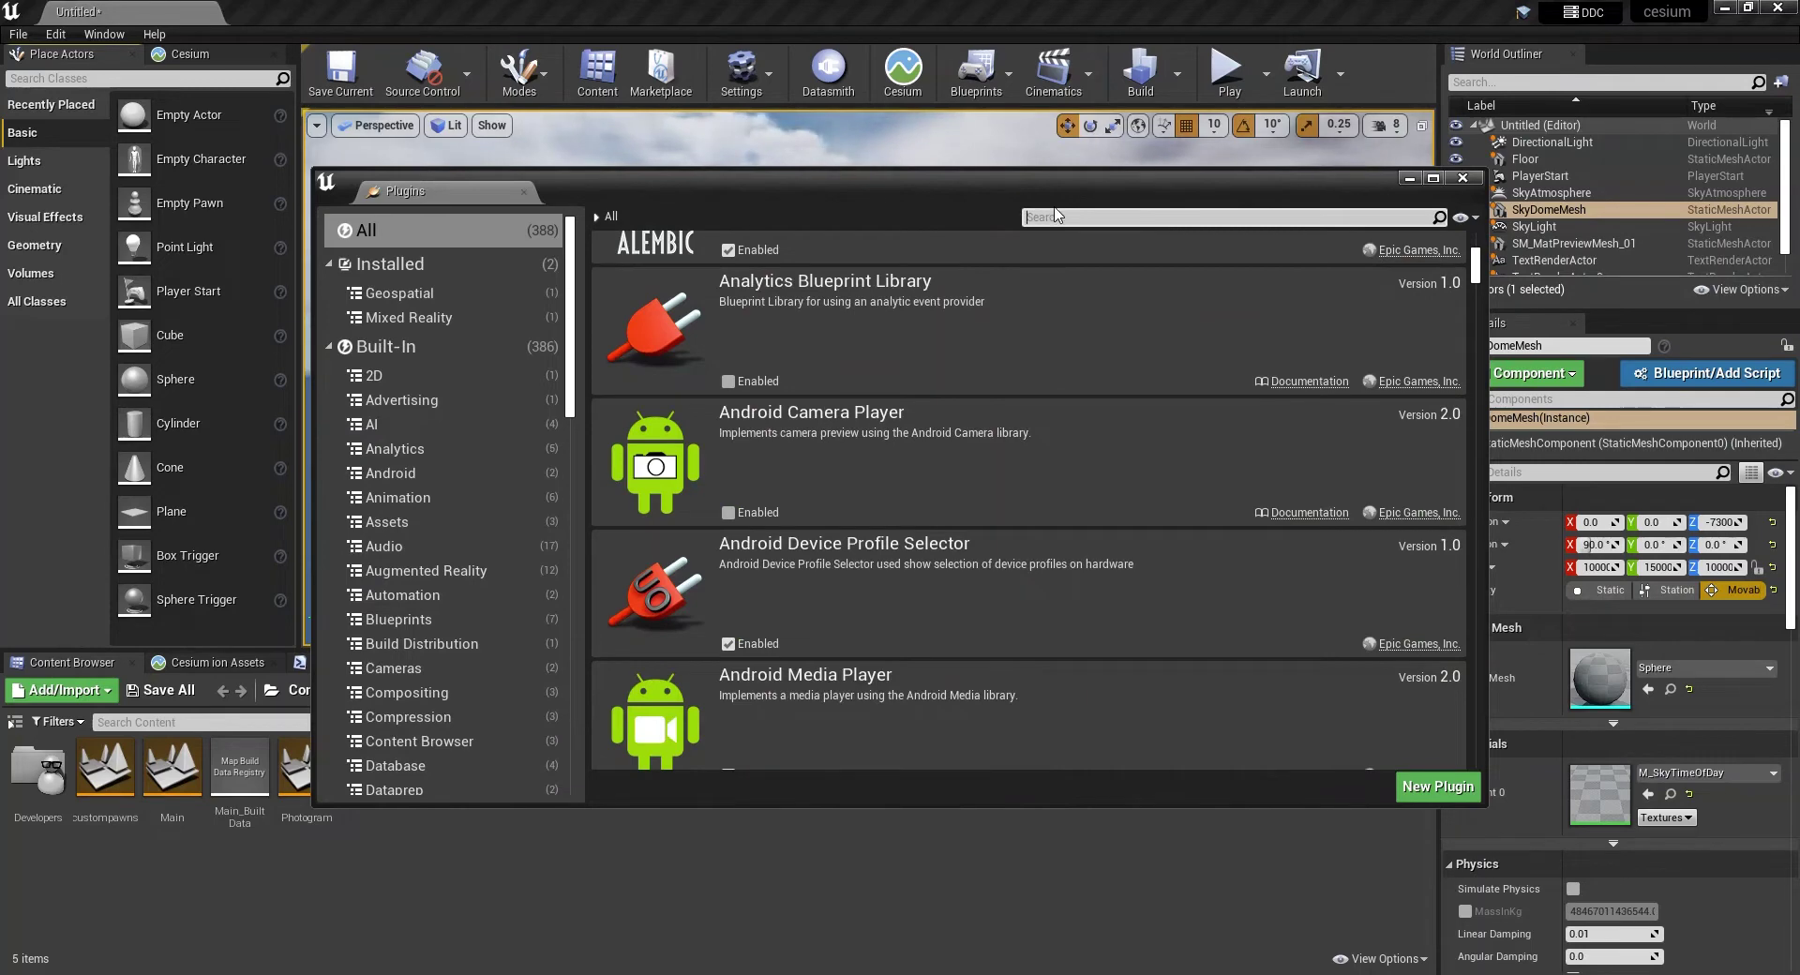
text(c)
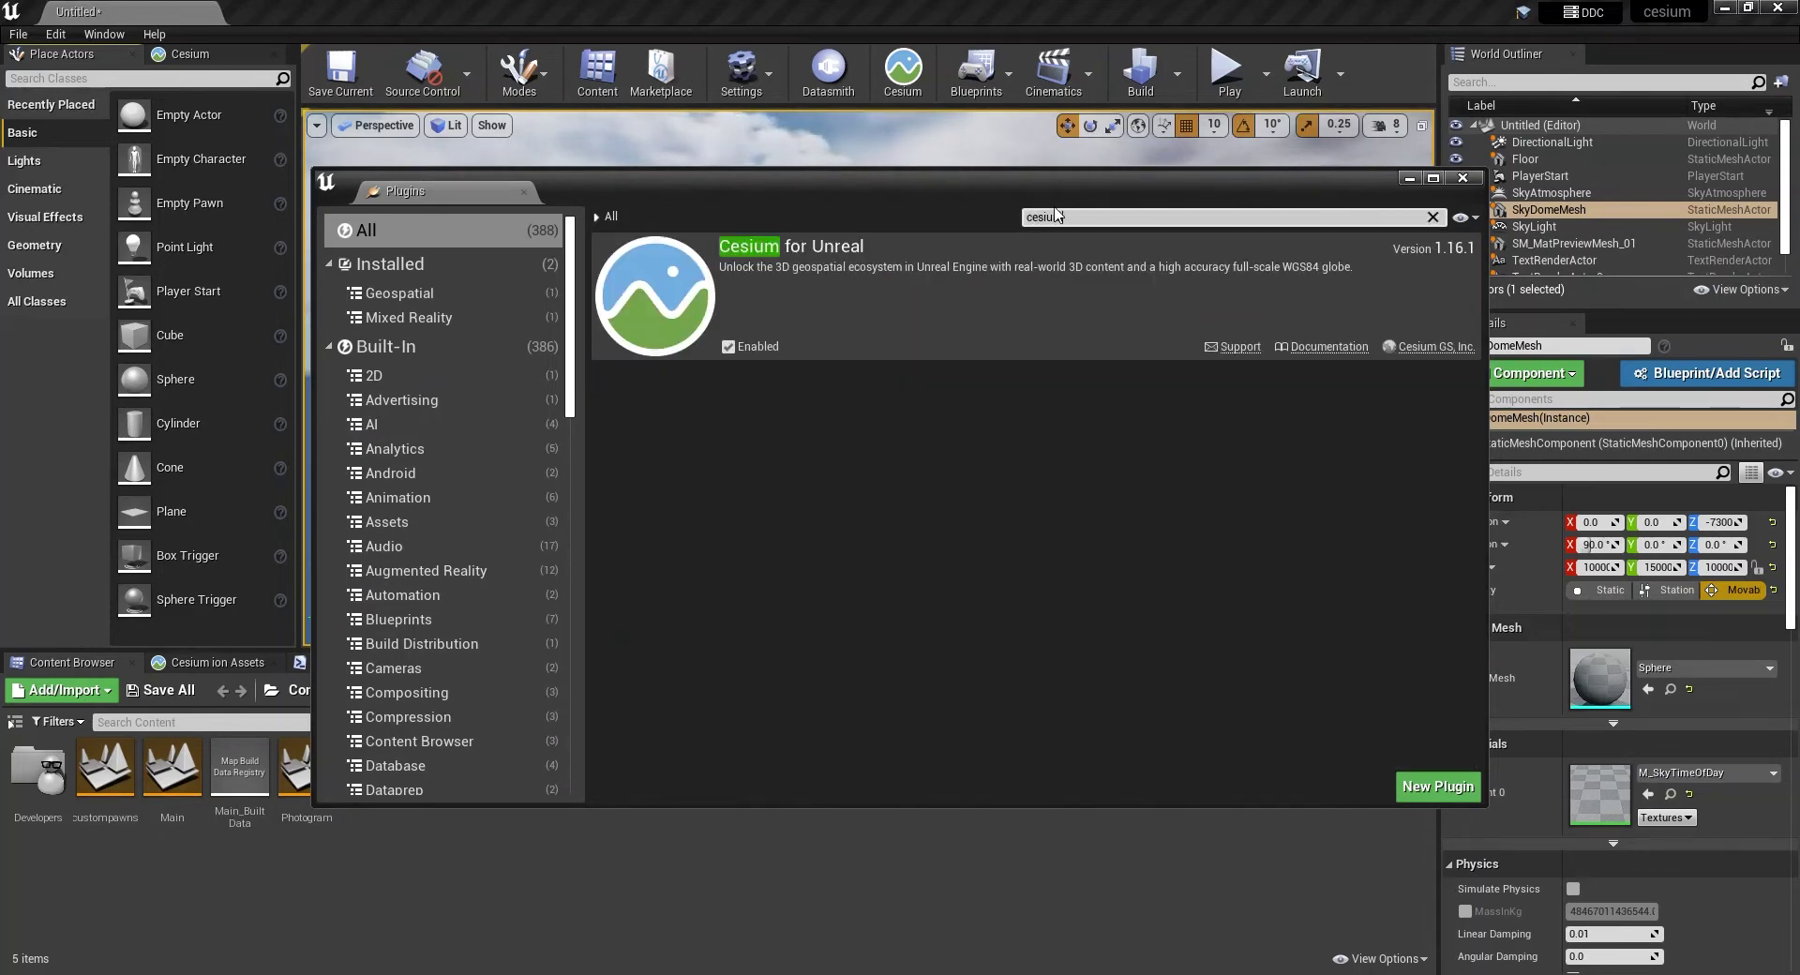
text(esium)
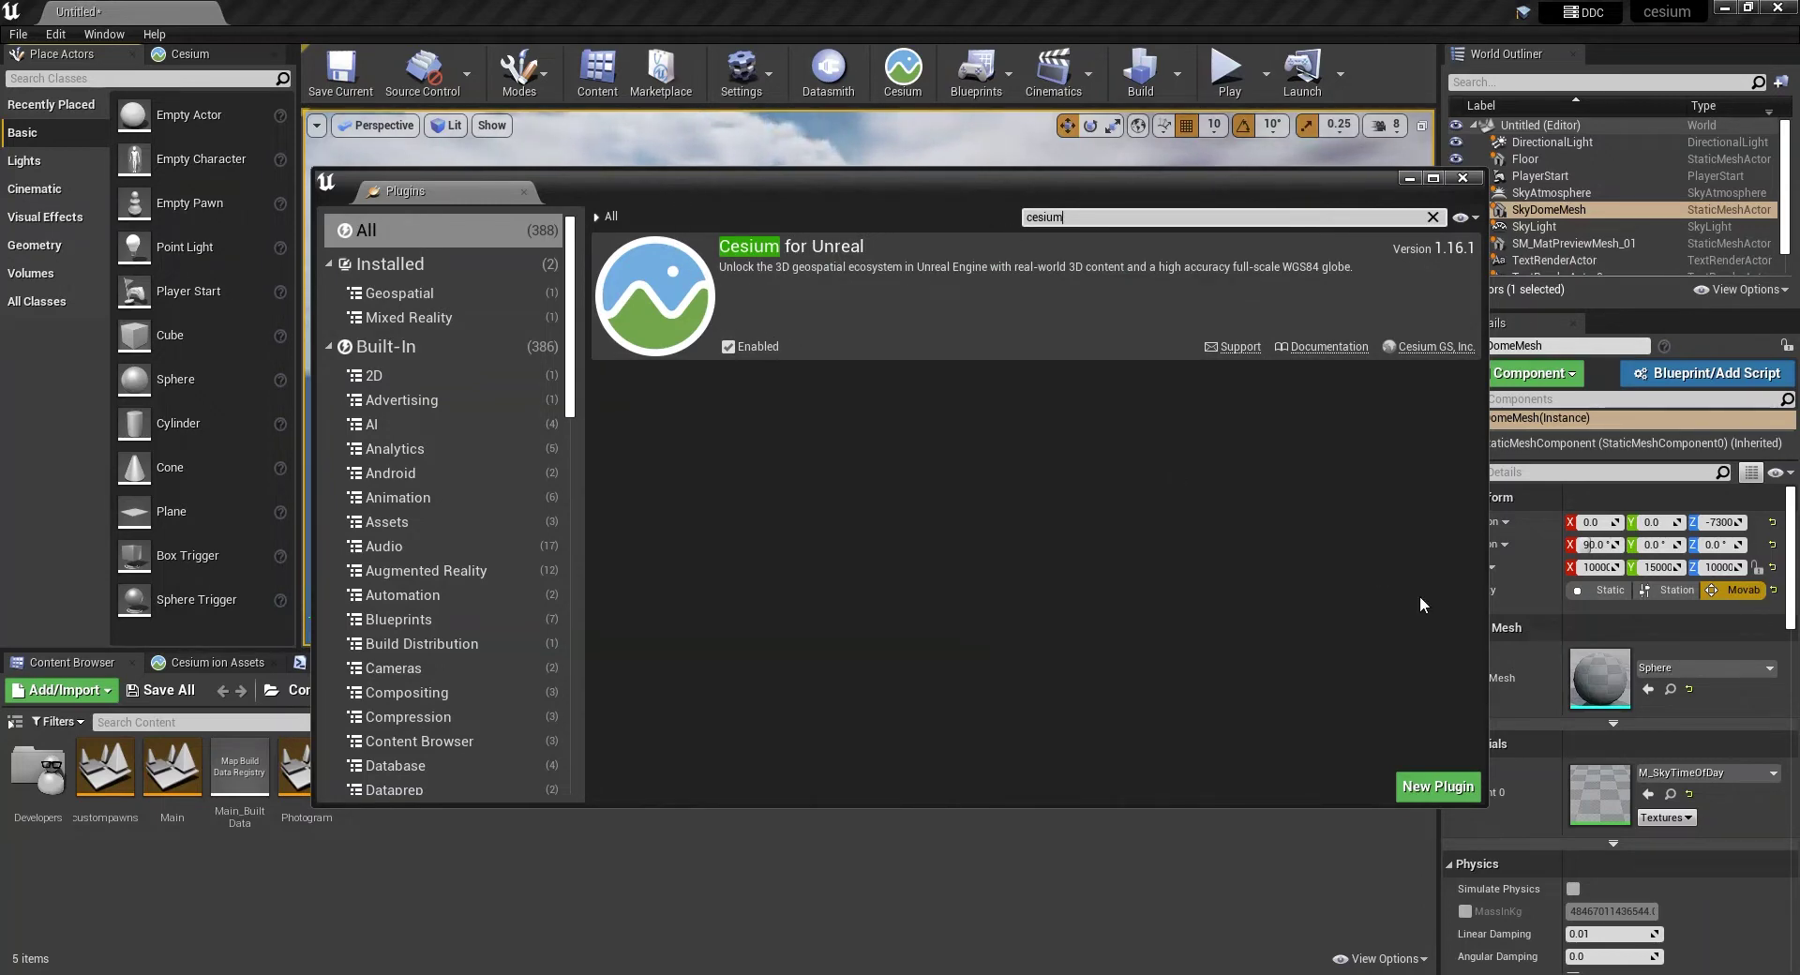
click(1472, 176)
Step: Show the Cesium quick-add panel and the Cesium ion Assets list, then open Settings
click(187, 54)
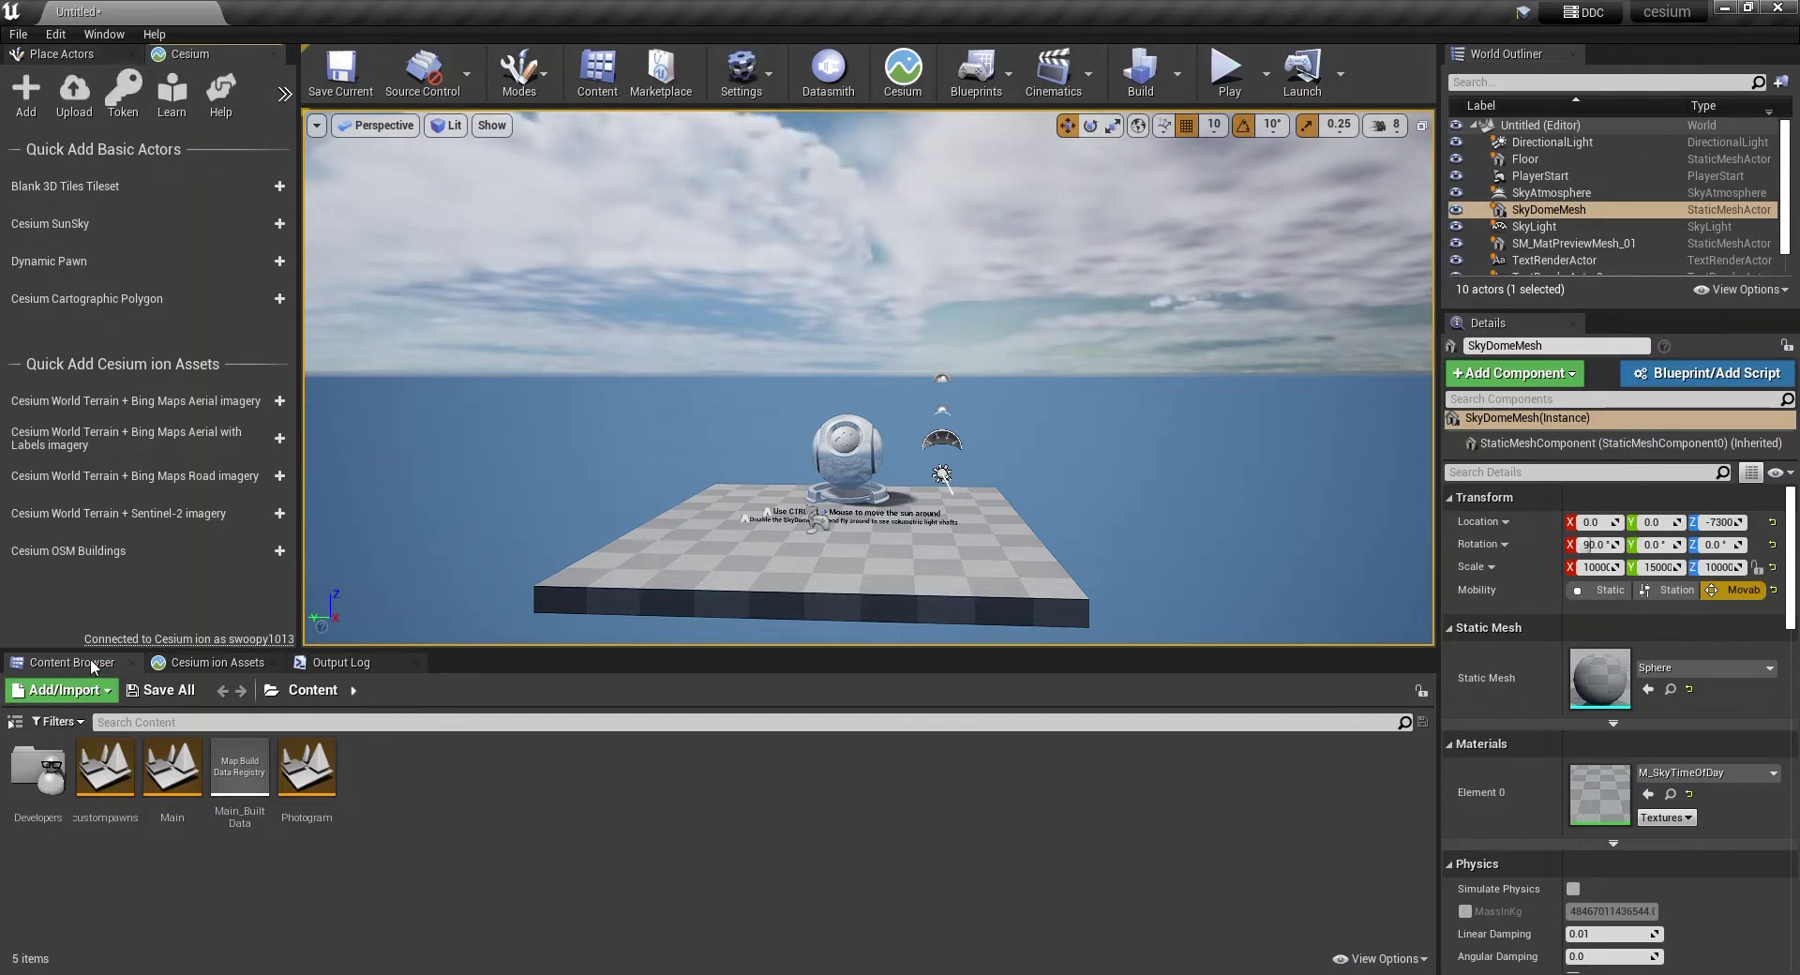
click(207, 663)
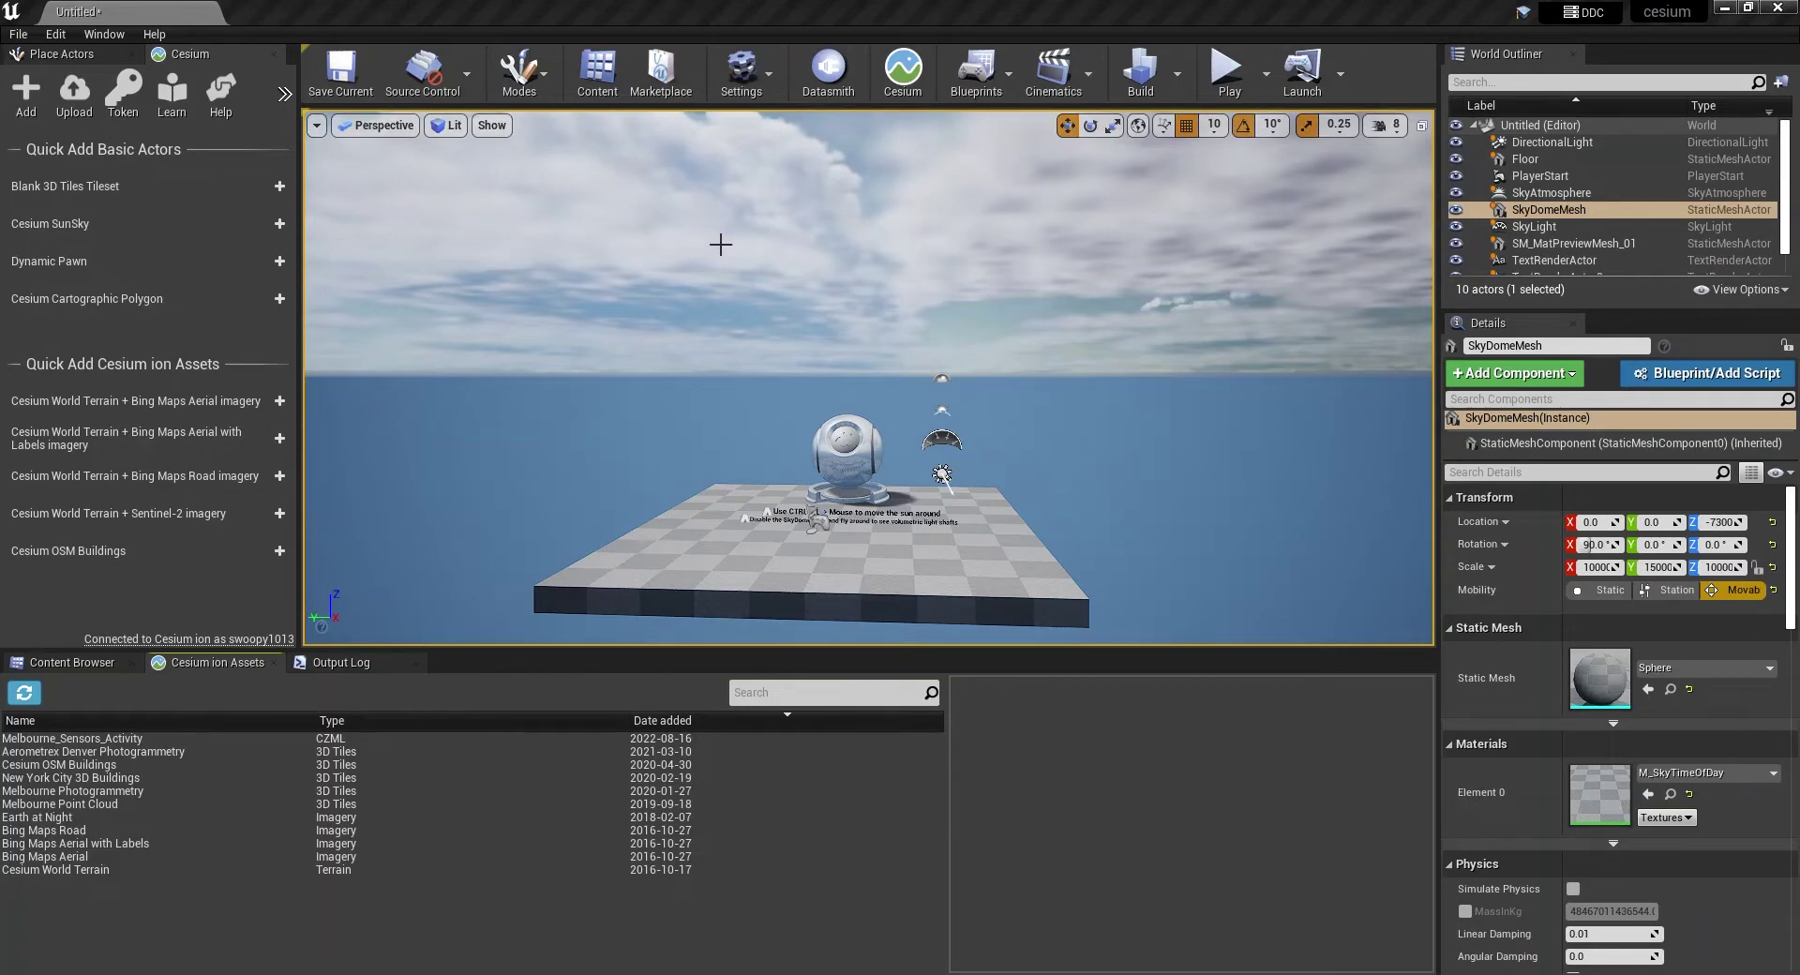
click(741, 85)
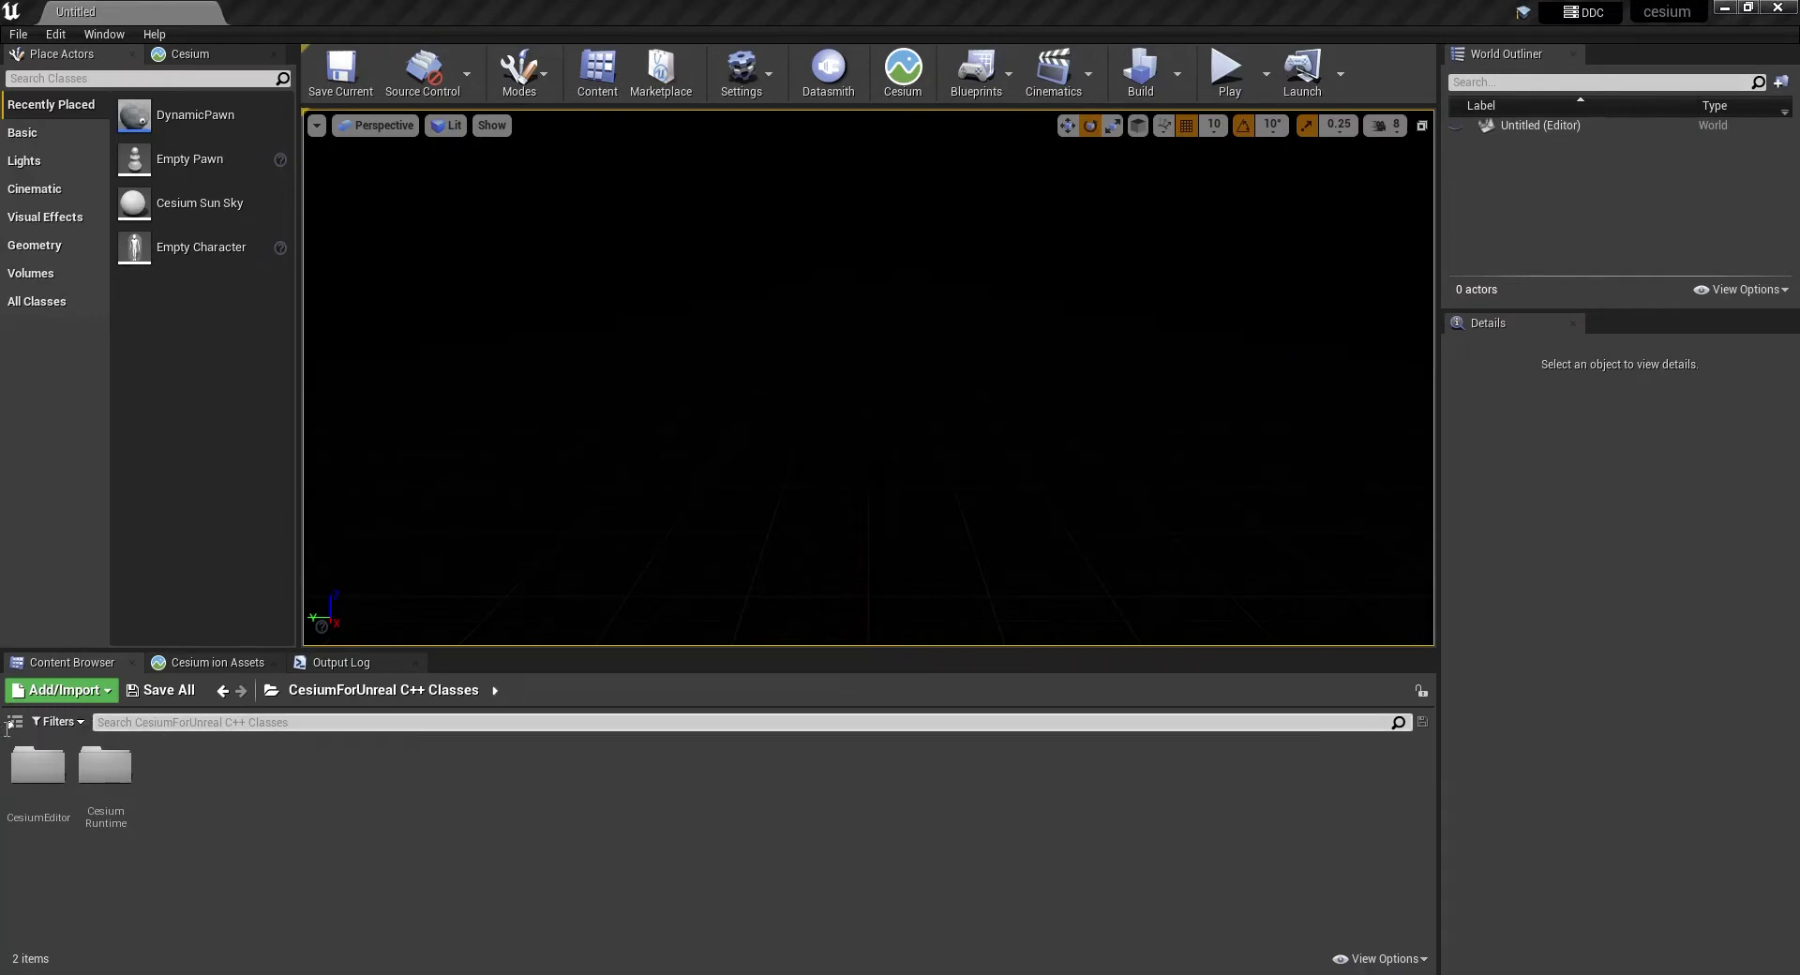
Step: Show the Content Browser folder tree and expand the CesiumForUnreal C++ Classes folder
click(106, 694)
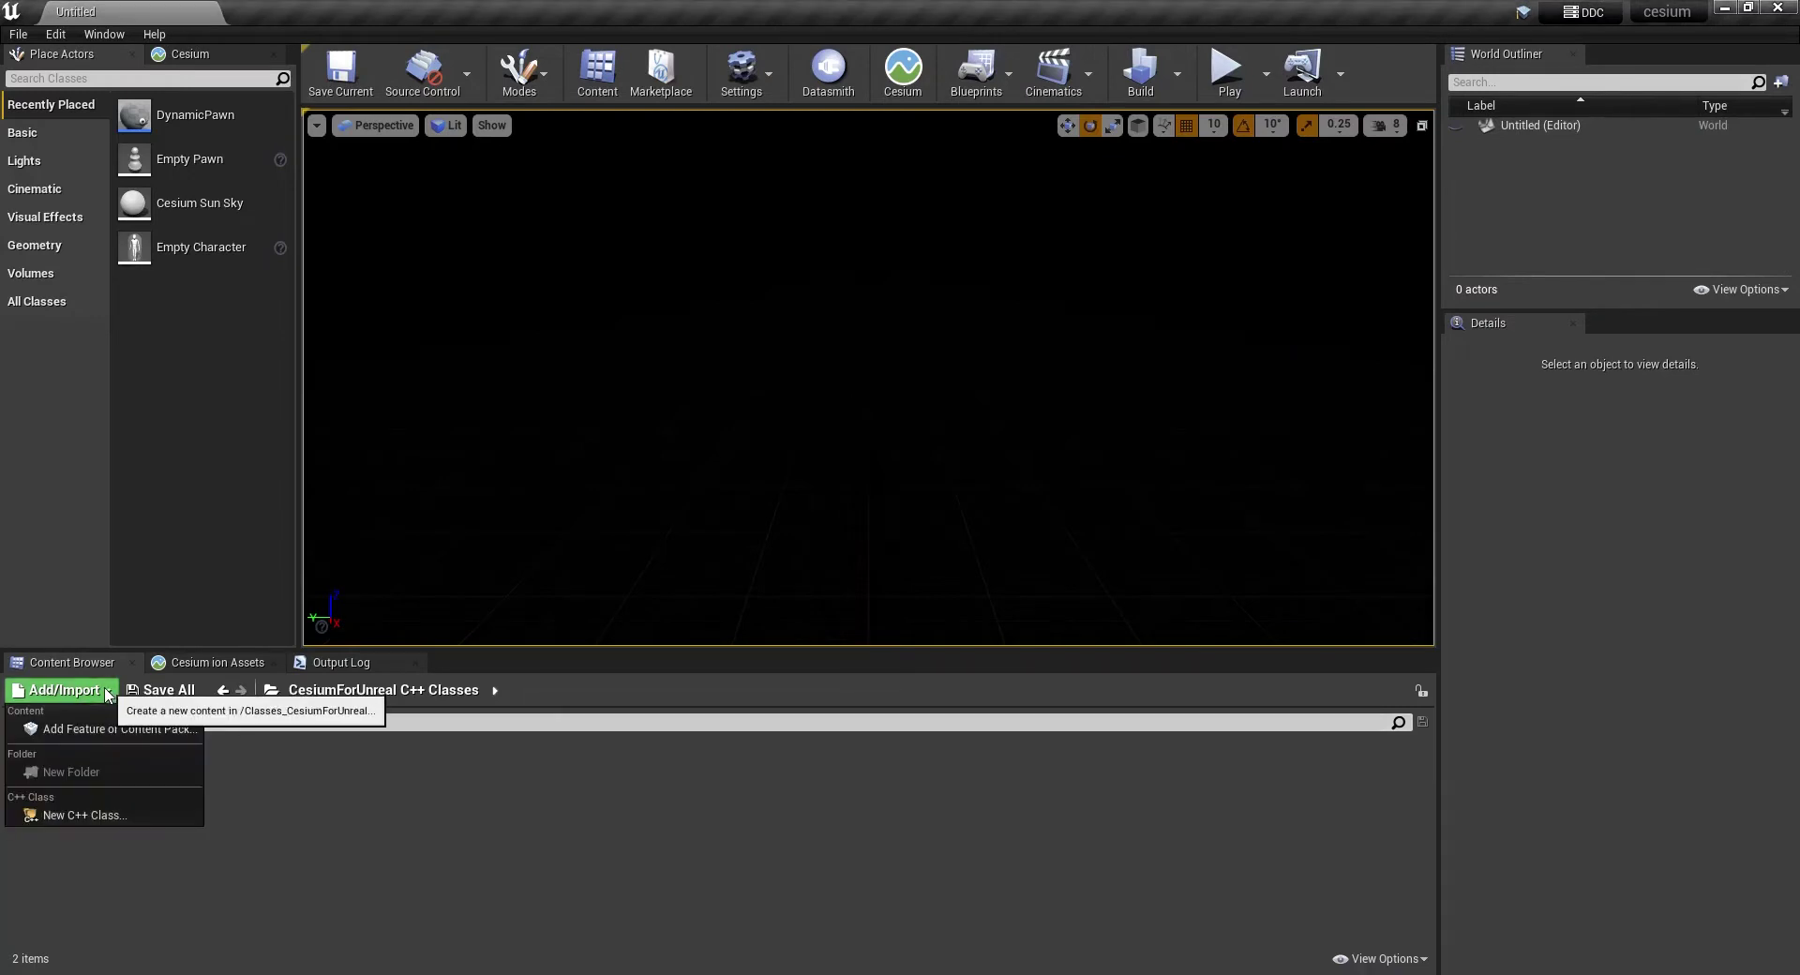
click(390, 764)
click(18, 730)
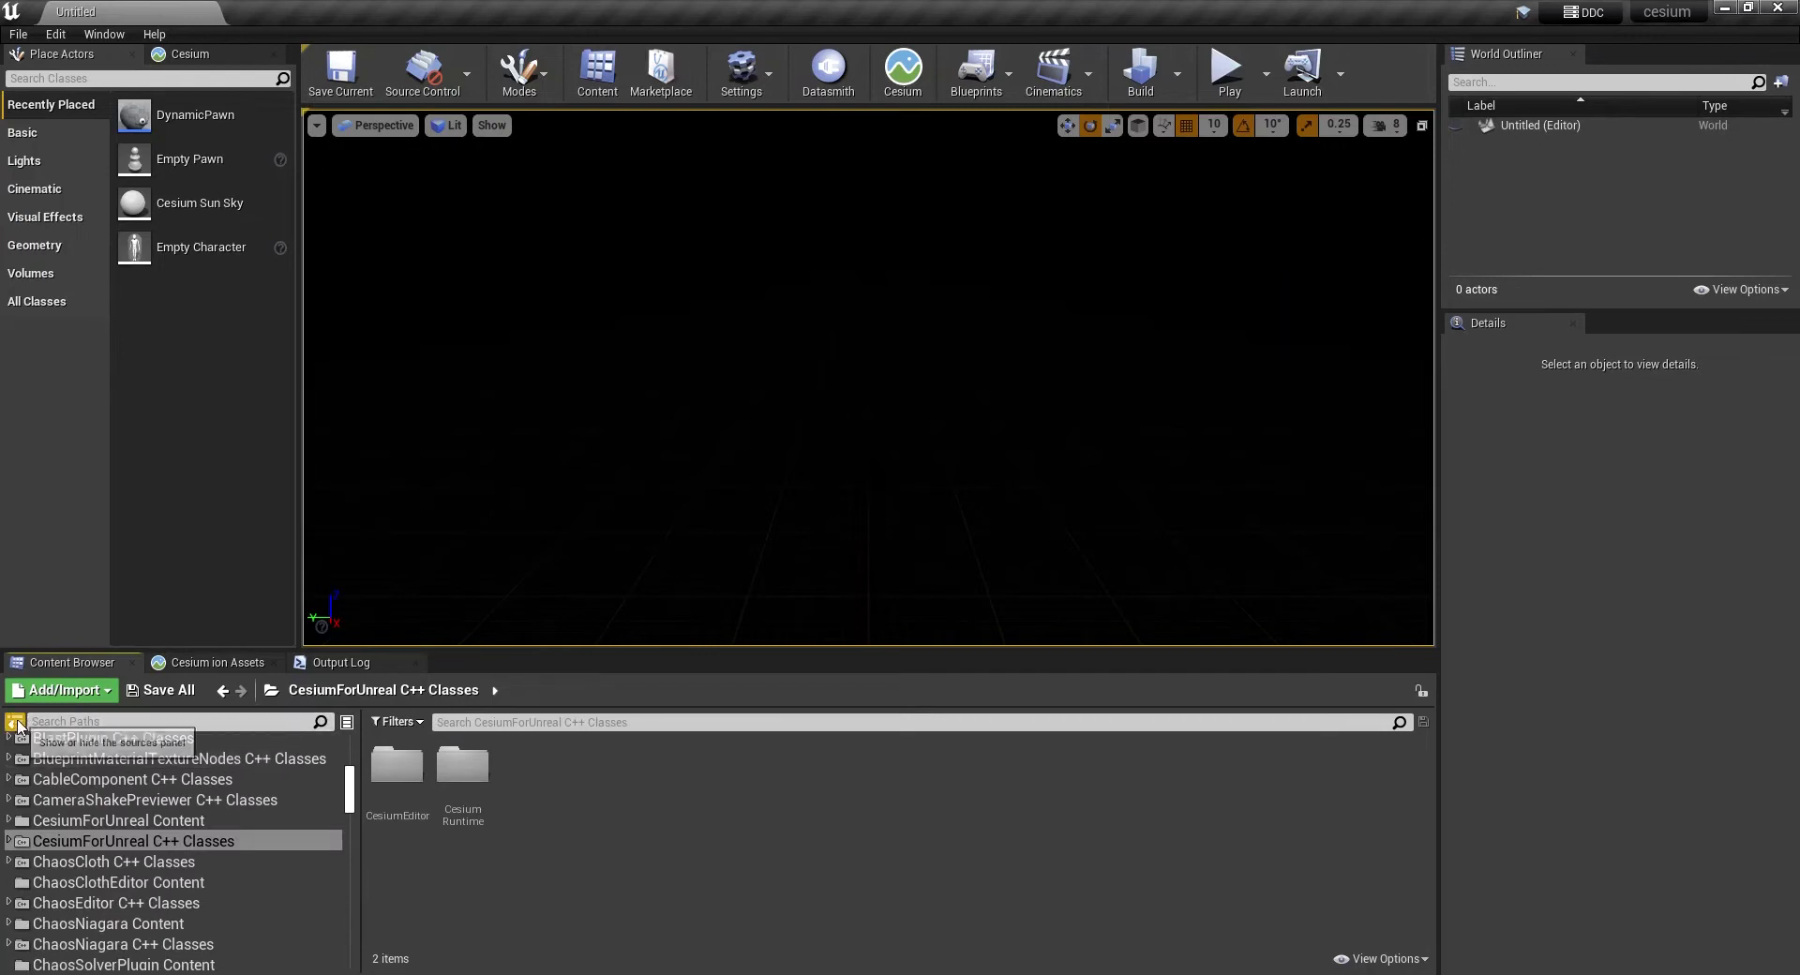
click(192, 842)
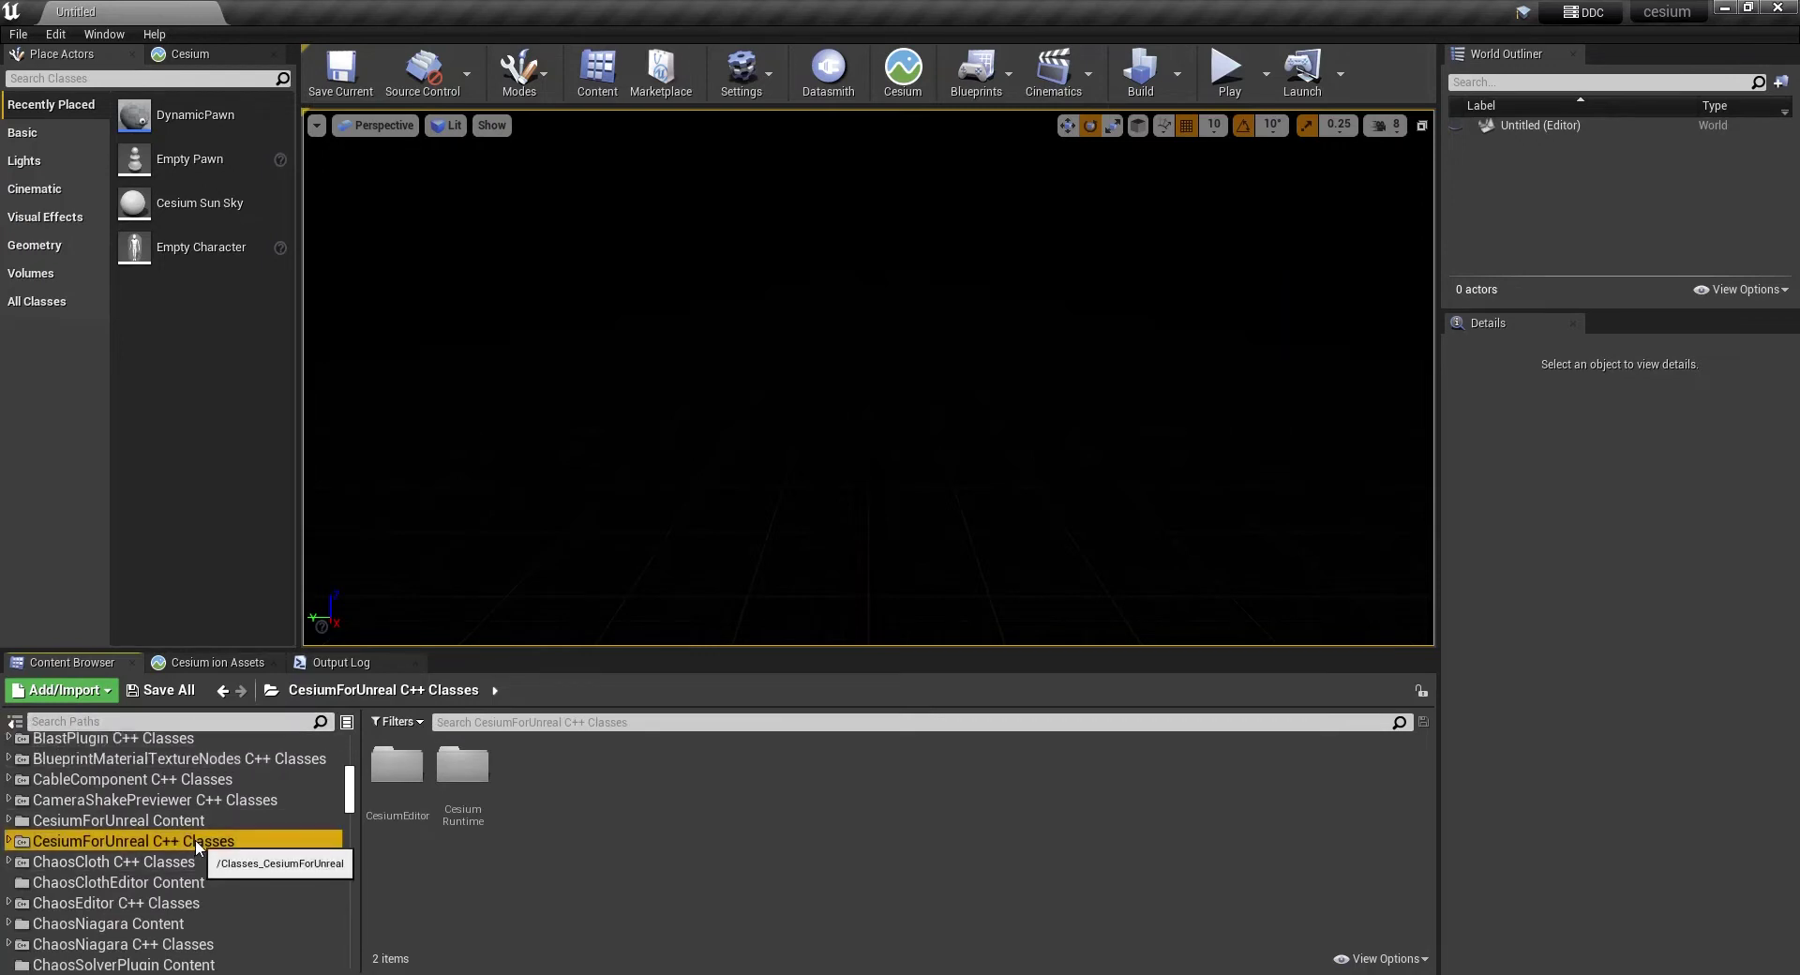
click(12, 843)
Step: Filter the CesiumRuntime classes by 'sky' and drag CesiumSunSky into the level
scroll(143, 774, up, 10)
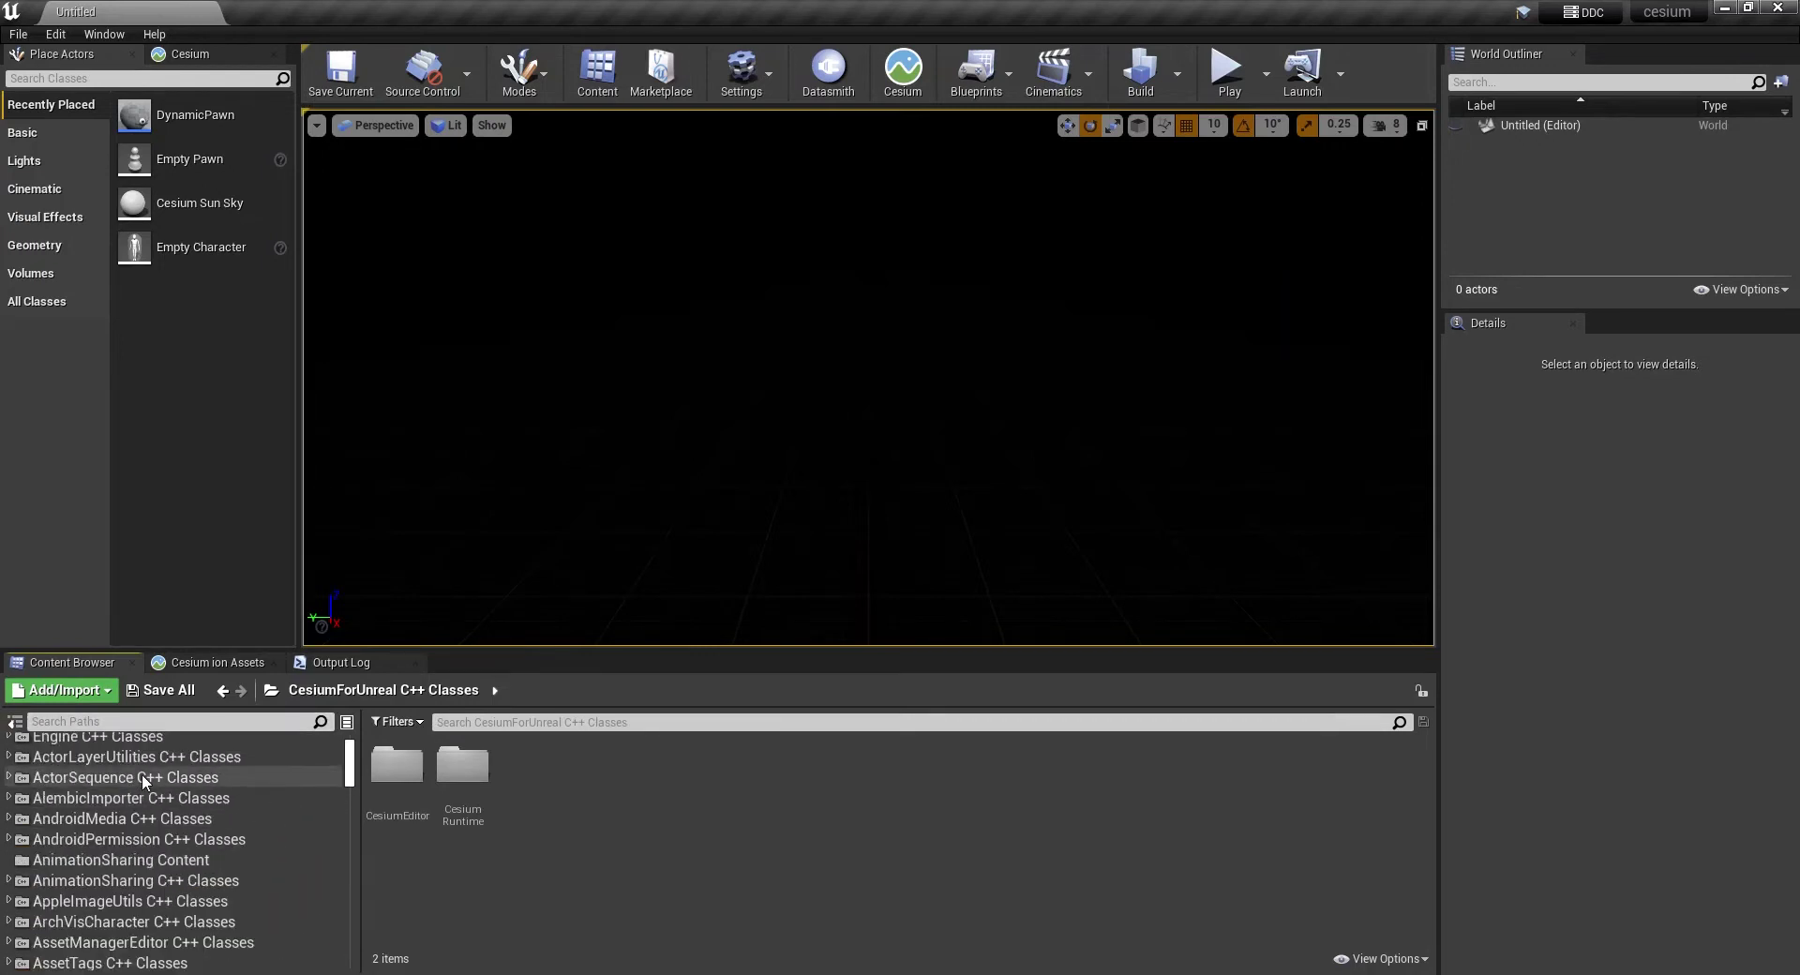
scroll(137, 774, down, 7)
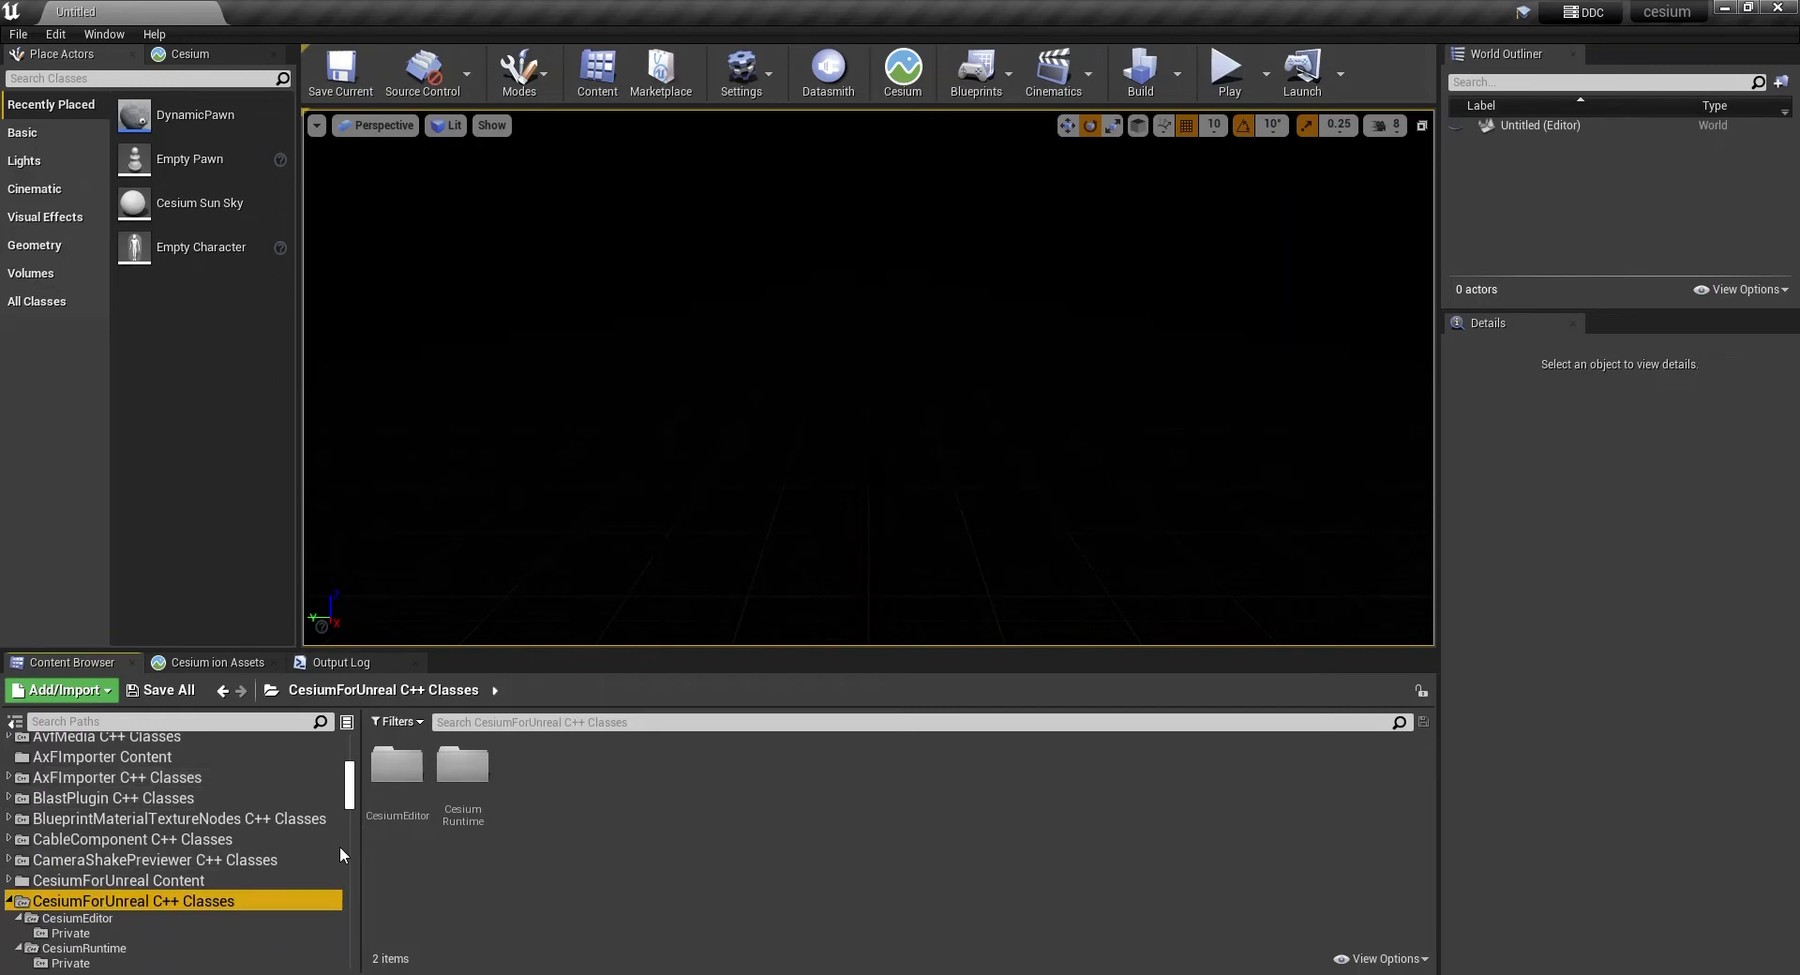
click(469, 733)
click(472, 724)
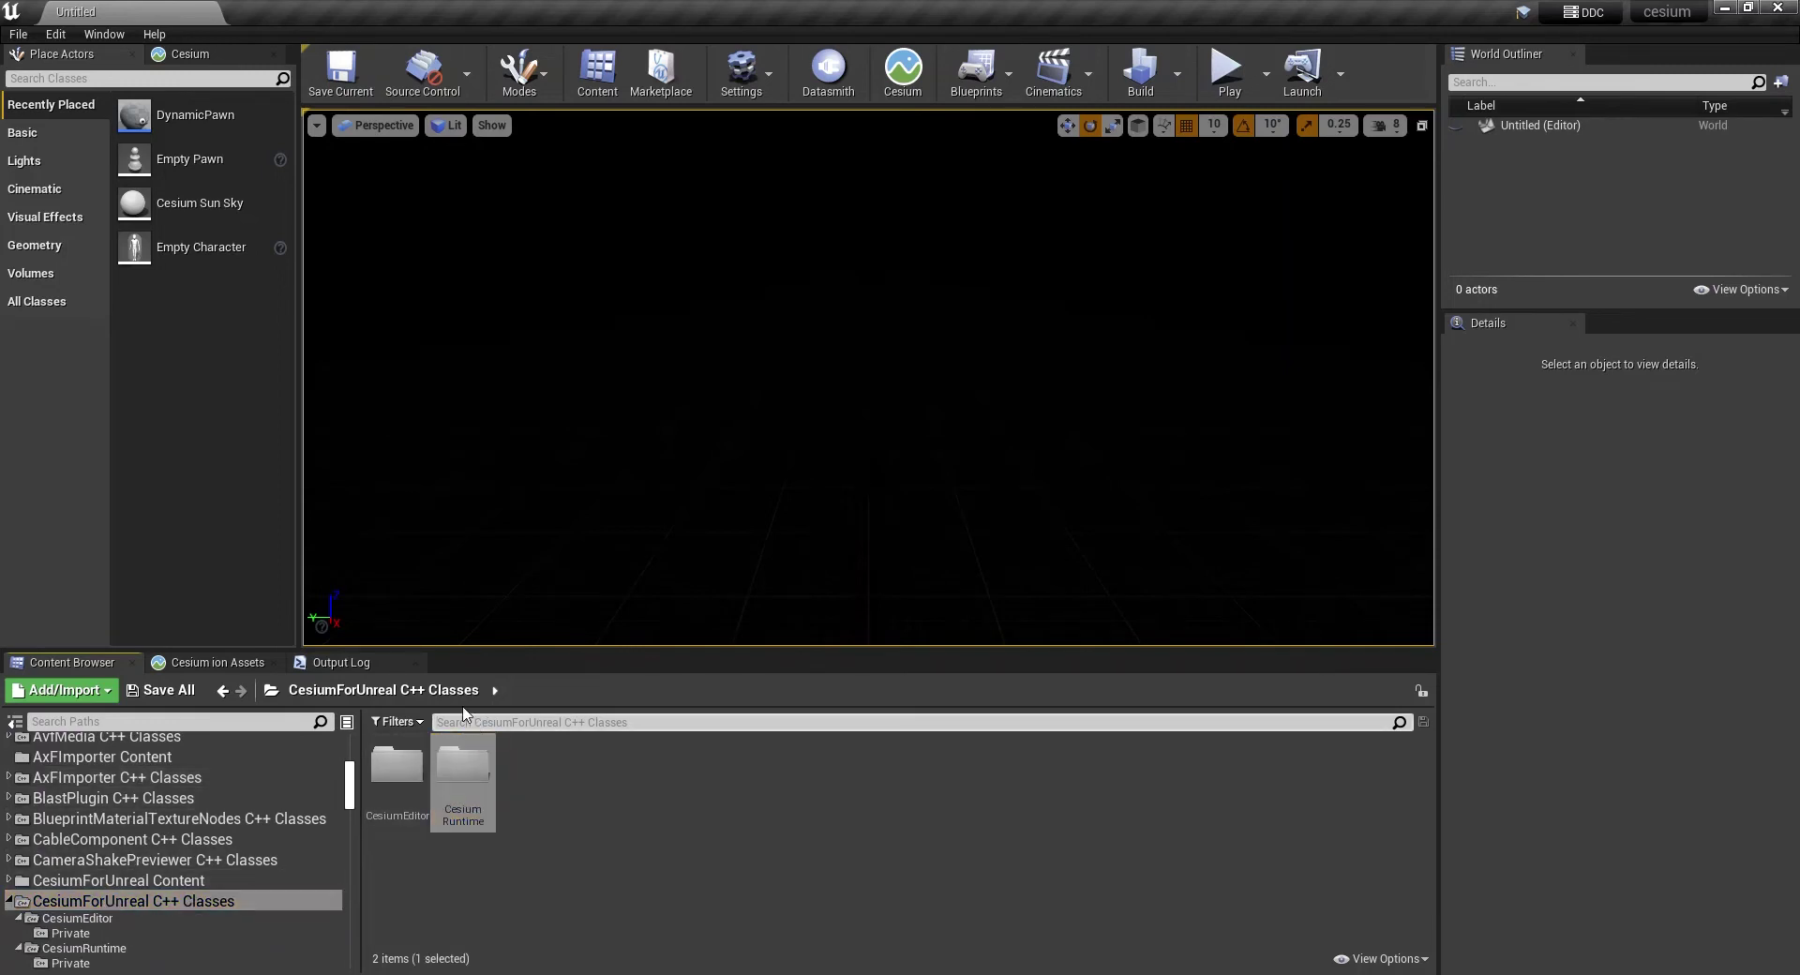
text(sky)
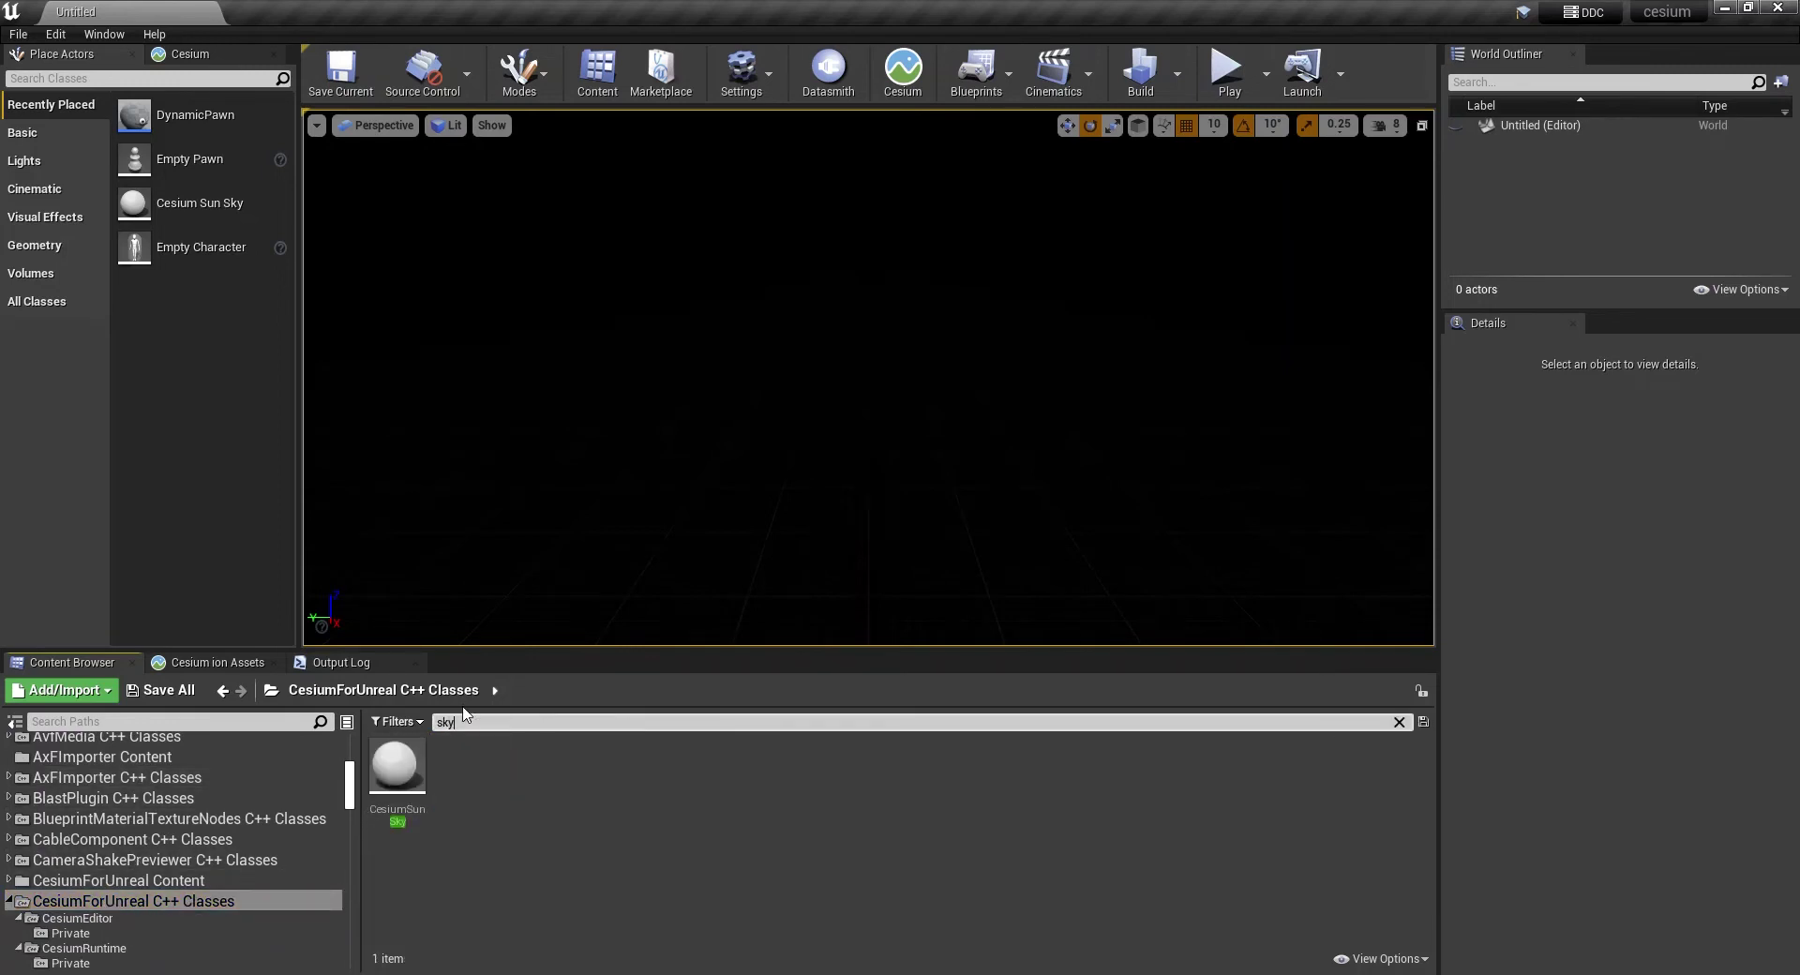
drag(397, 766, 868, 375)
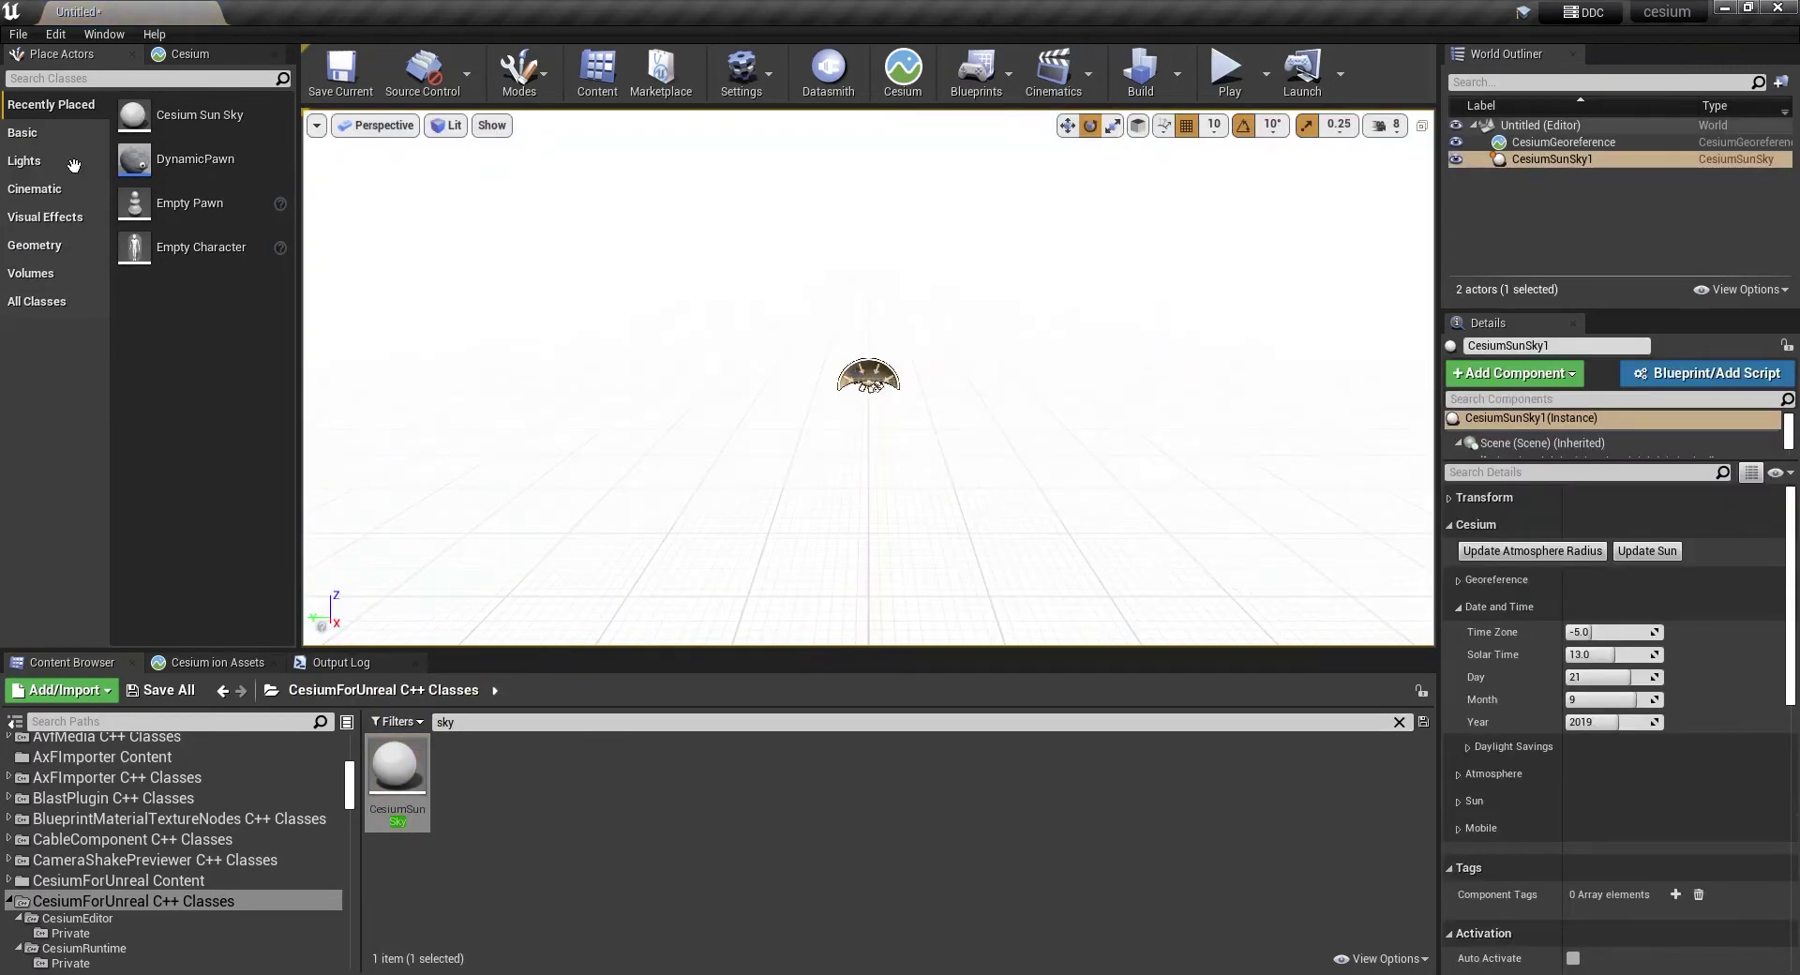
Step: Place a DynamicPawn in the level and move it along X to about -360
drag(140, 159, 958, 307)
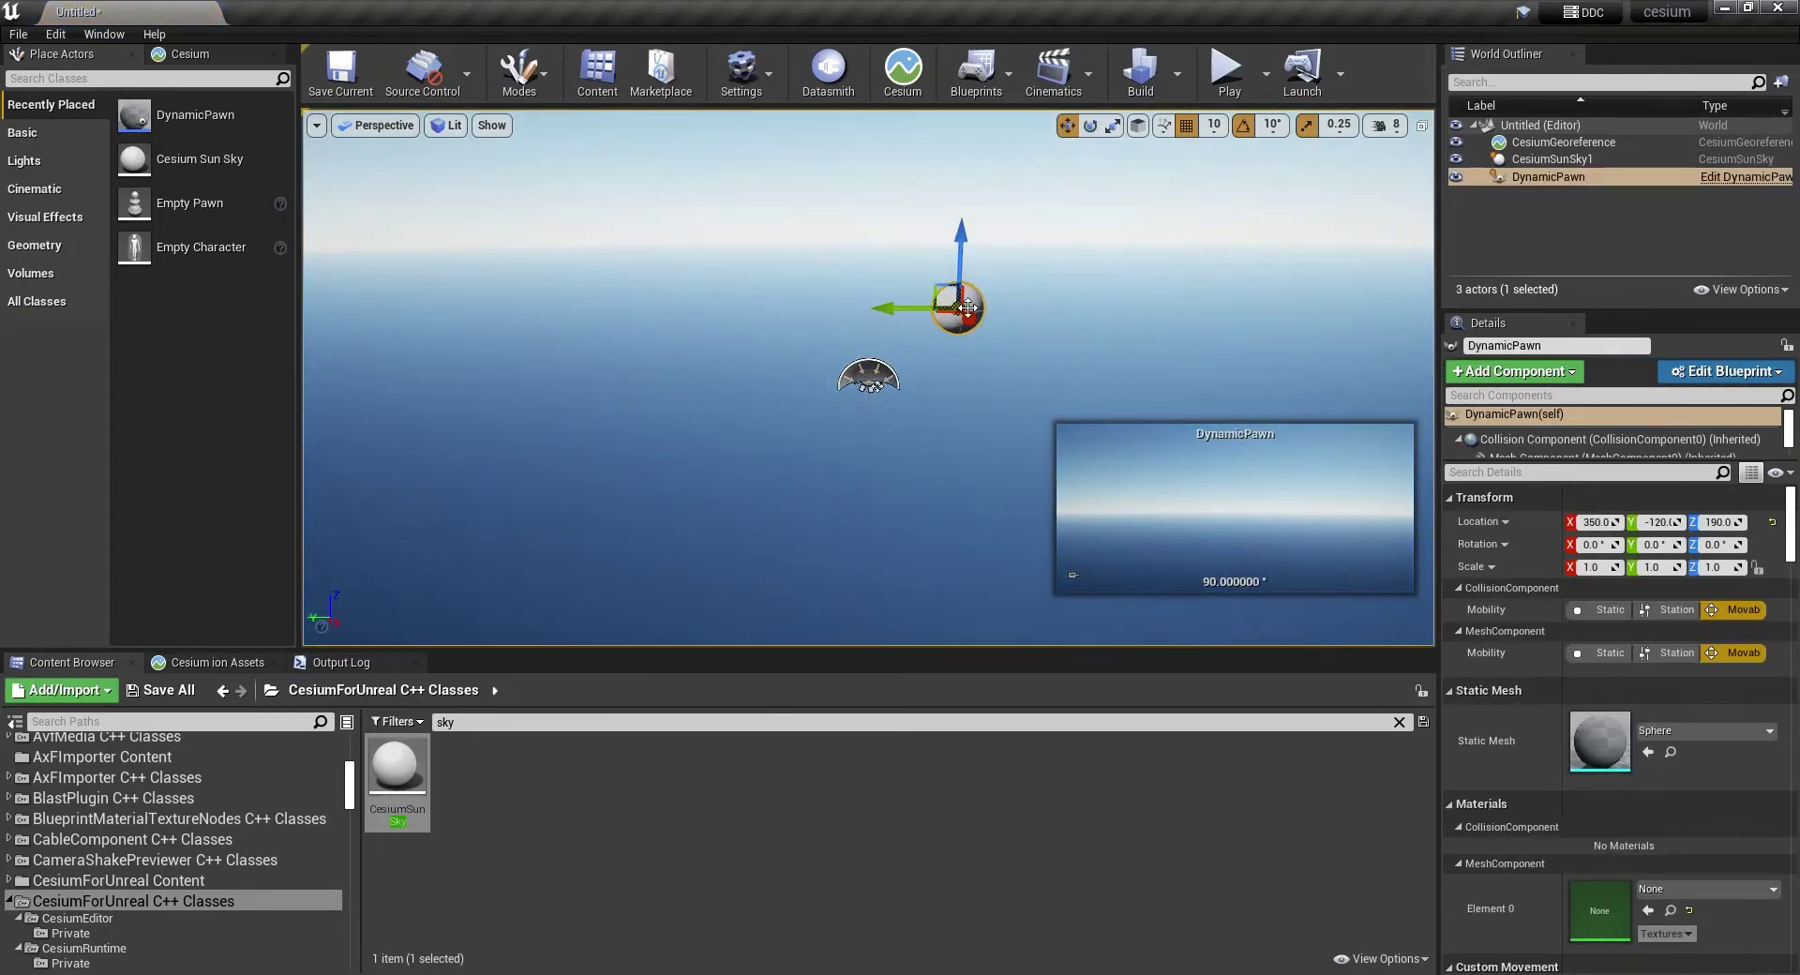
drag(969, 316, 890, 270)
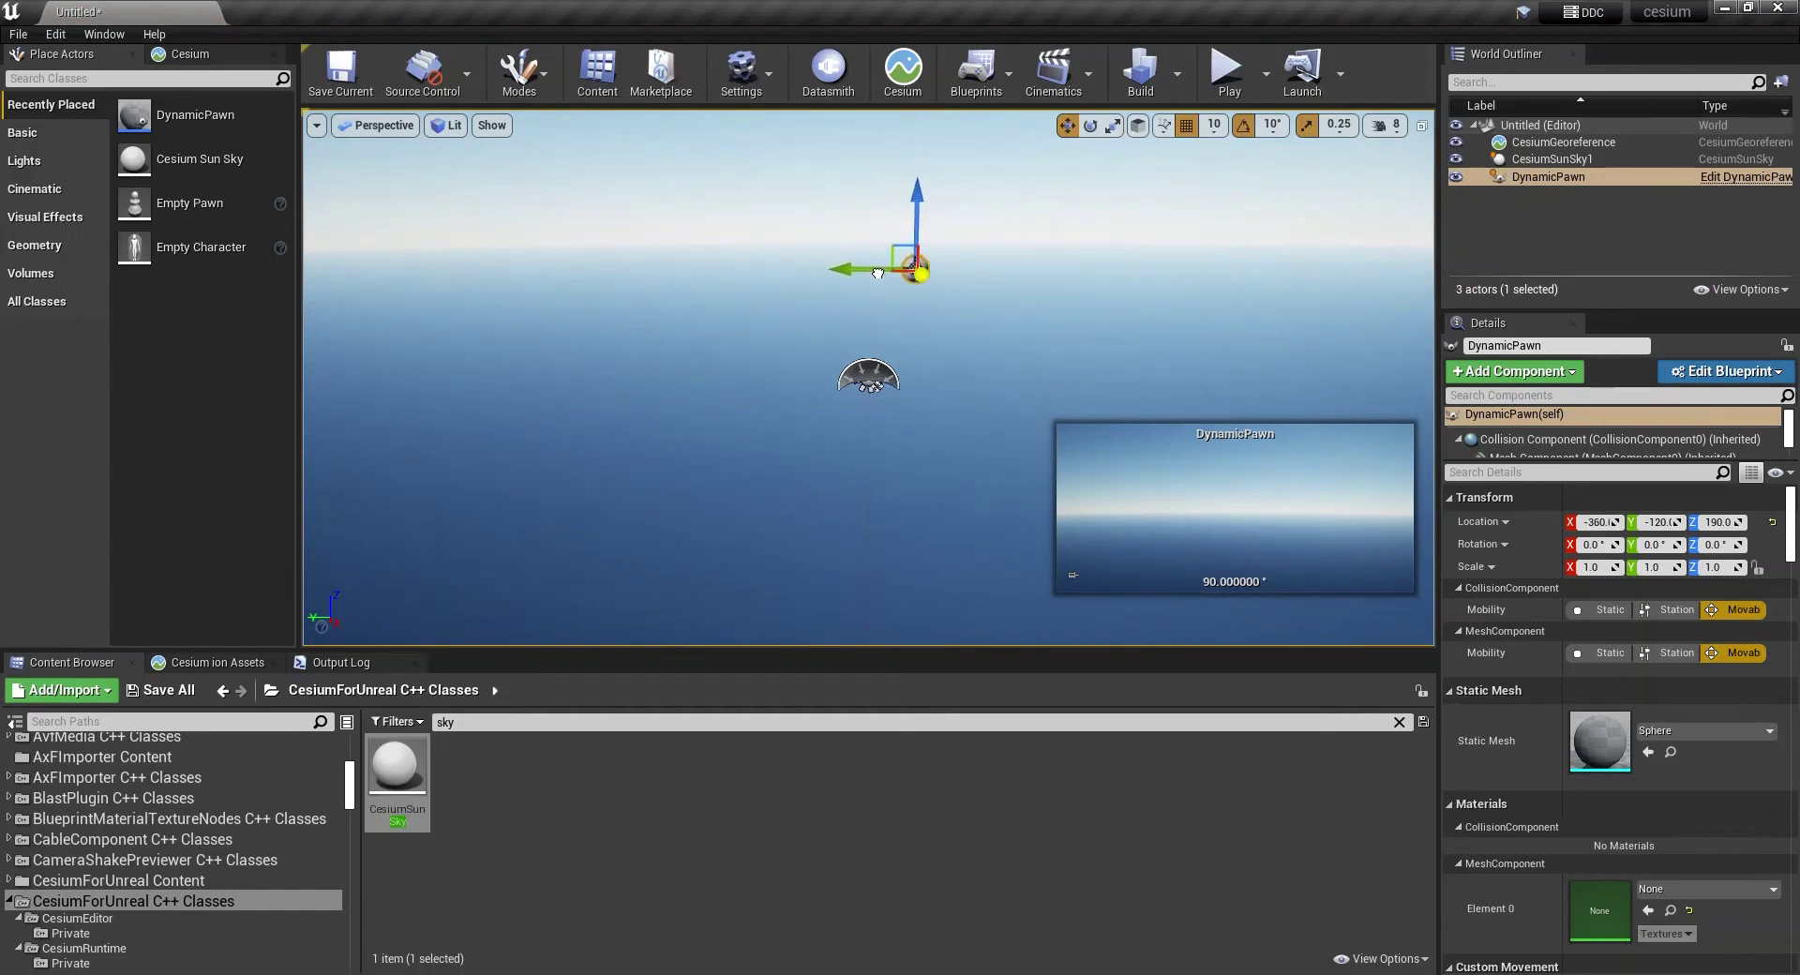
click(1076, 466)
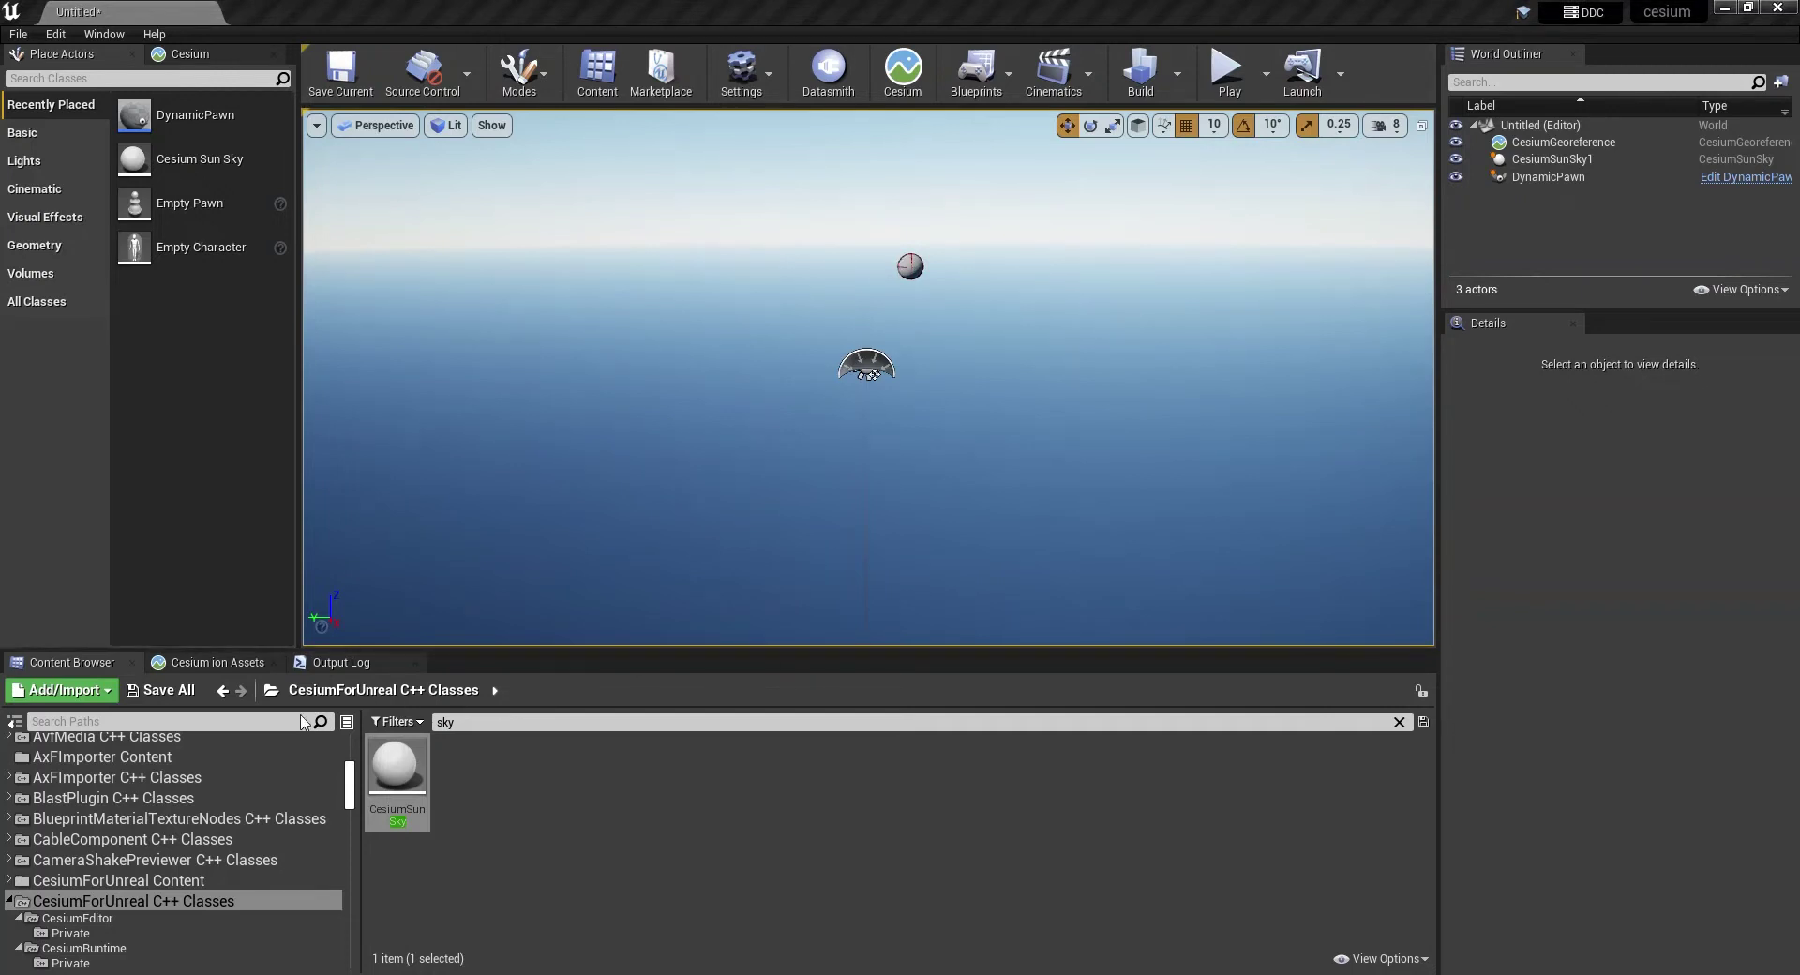
Step: Refresh the Cesium ion asset list and add Melbourne Photogrammetry to the level
click(224, 660)
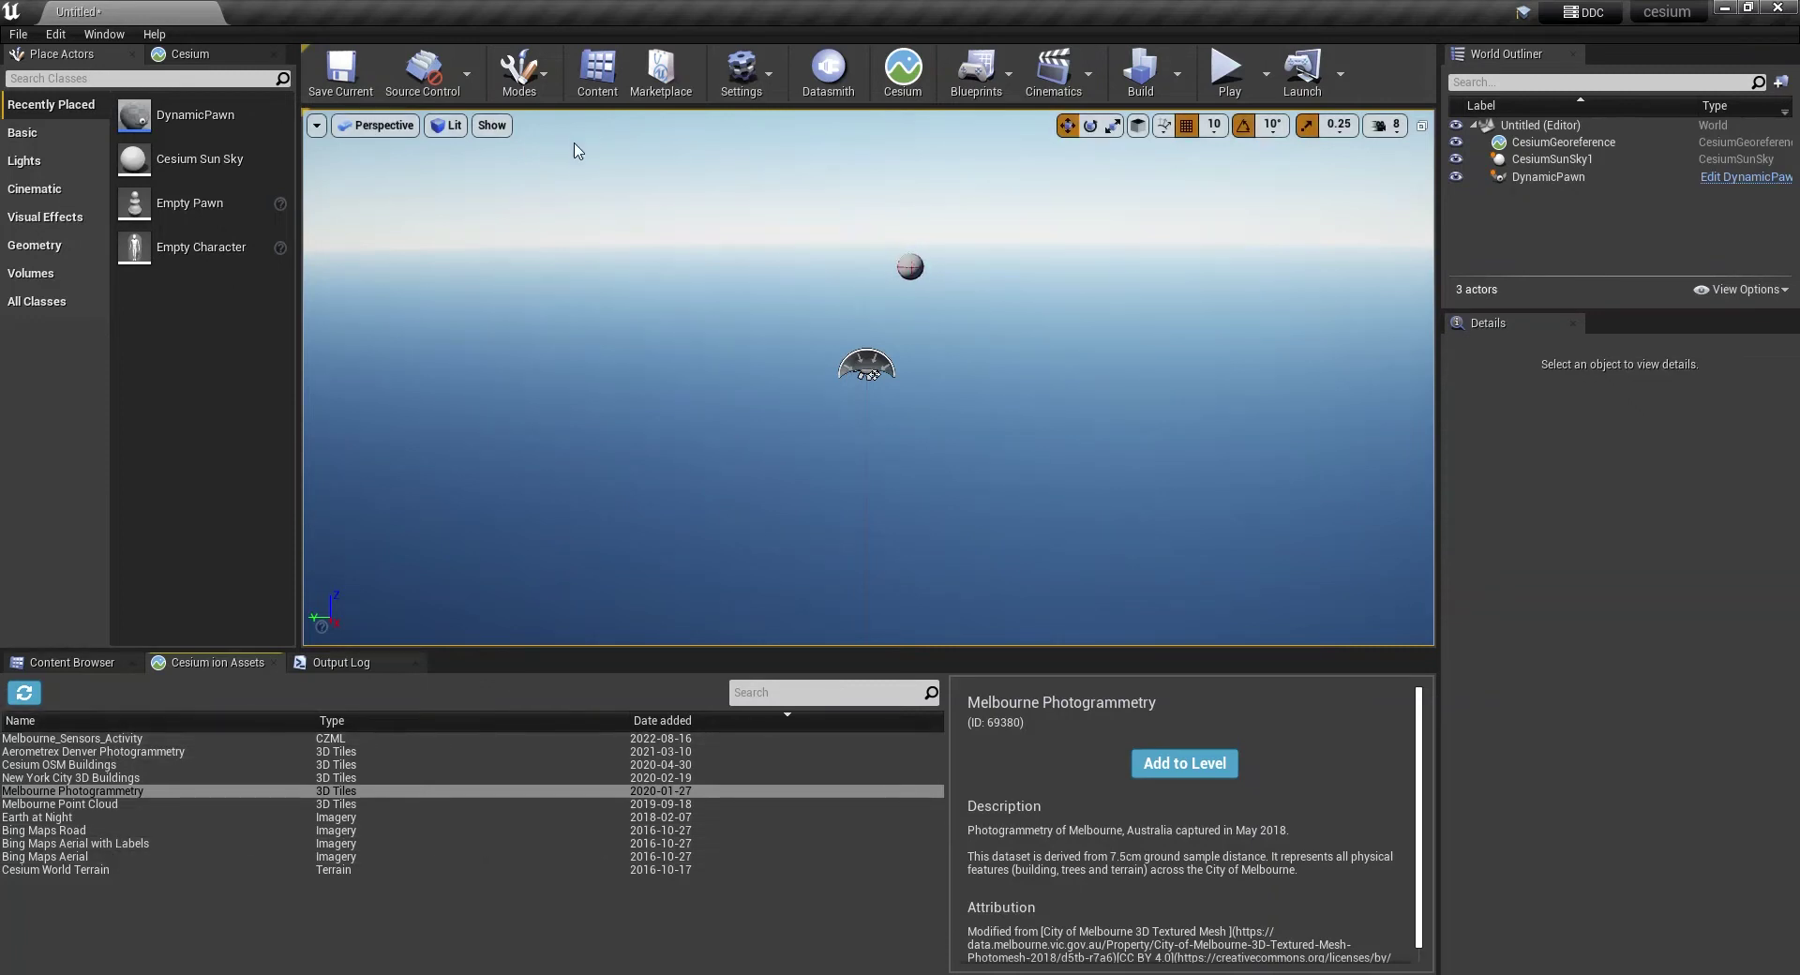
click(903, 70)
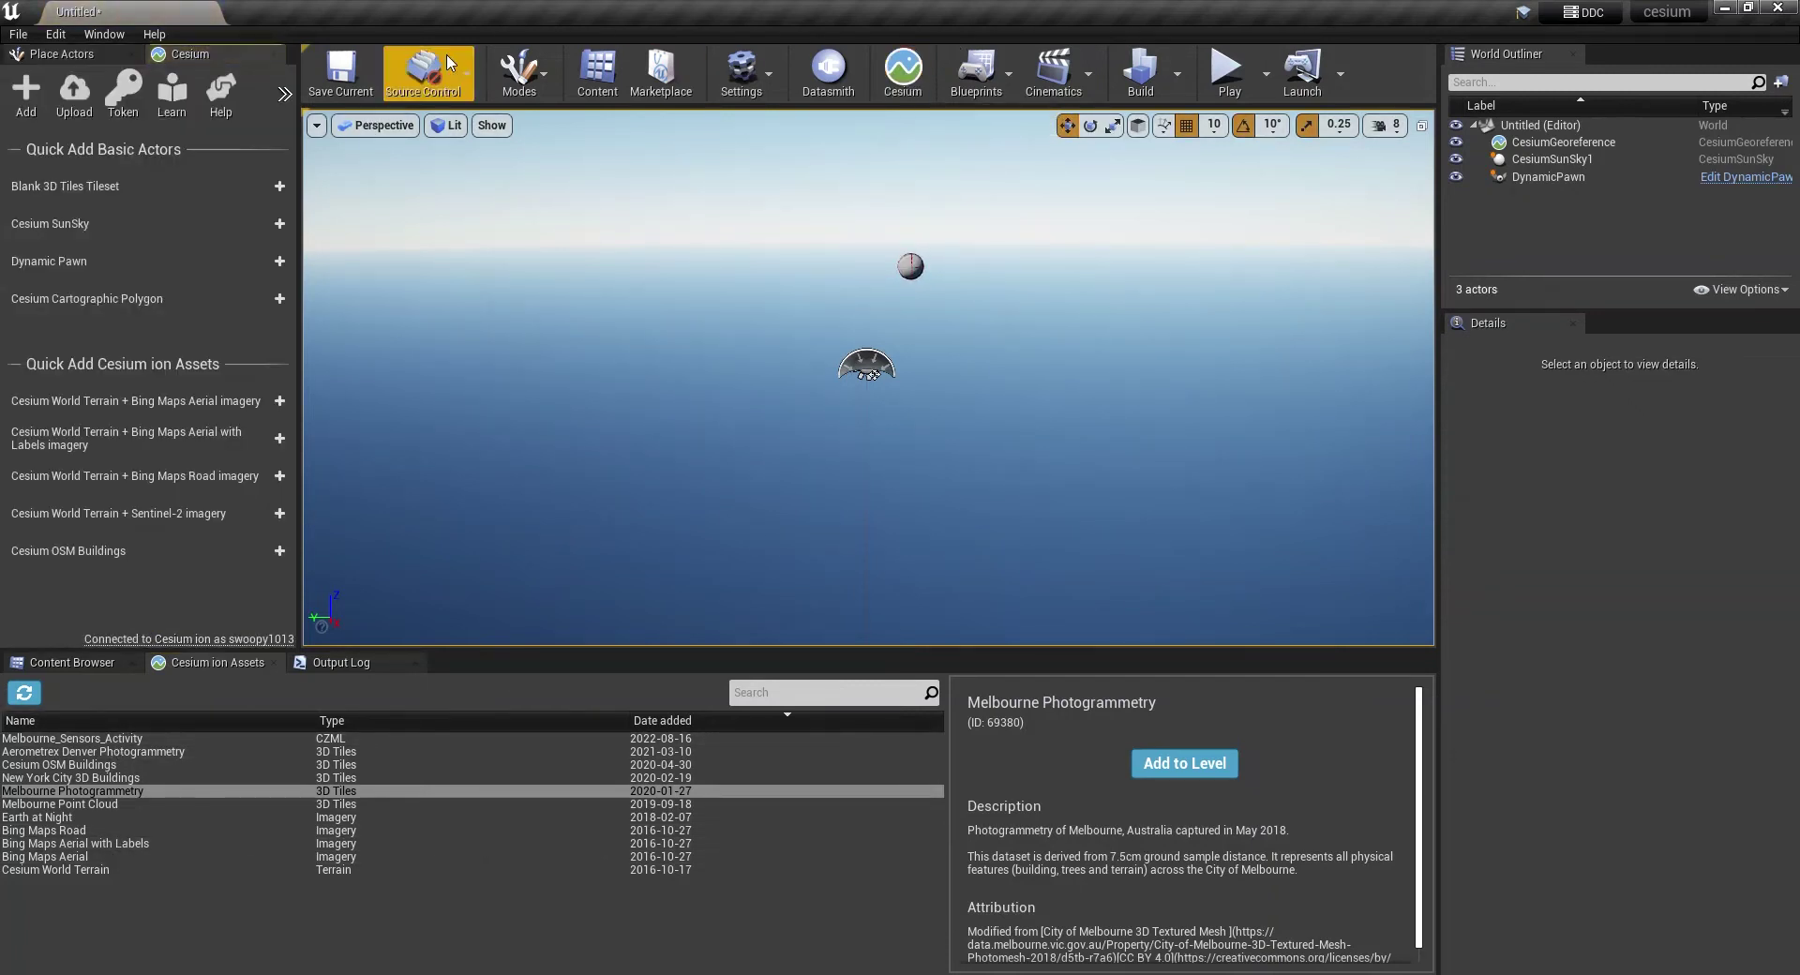
click(27, 111)
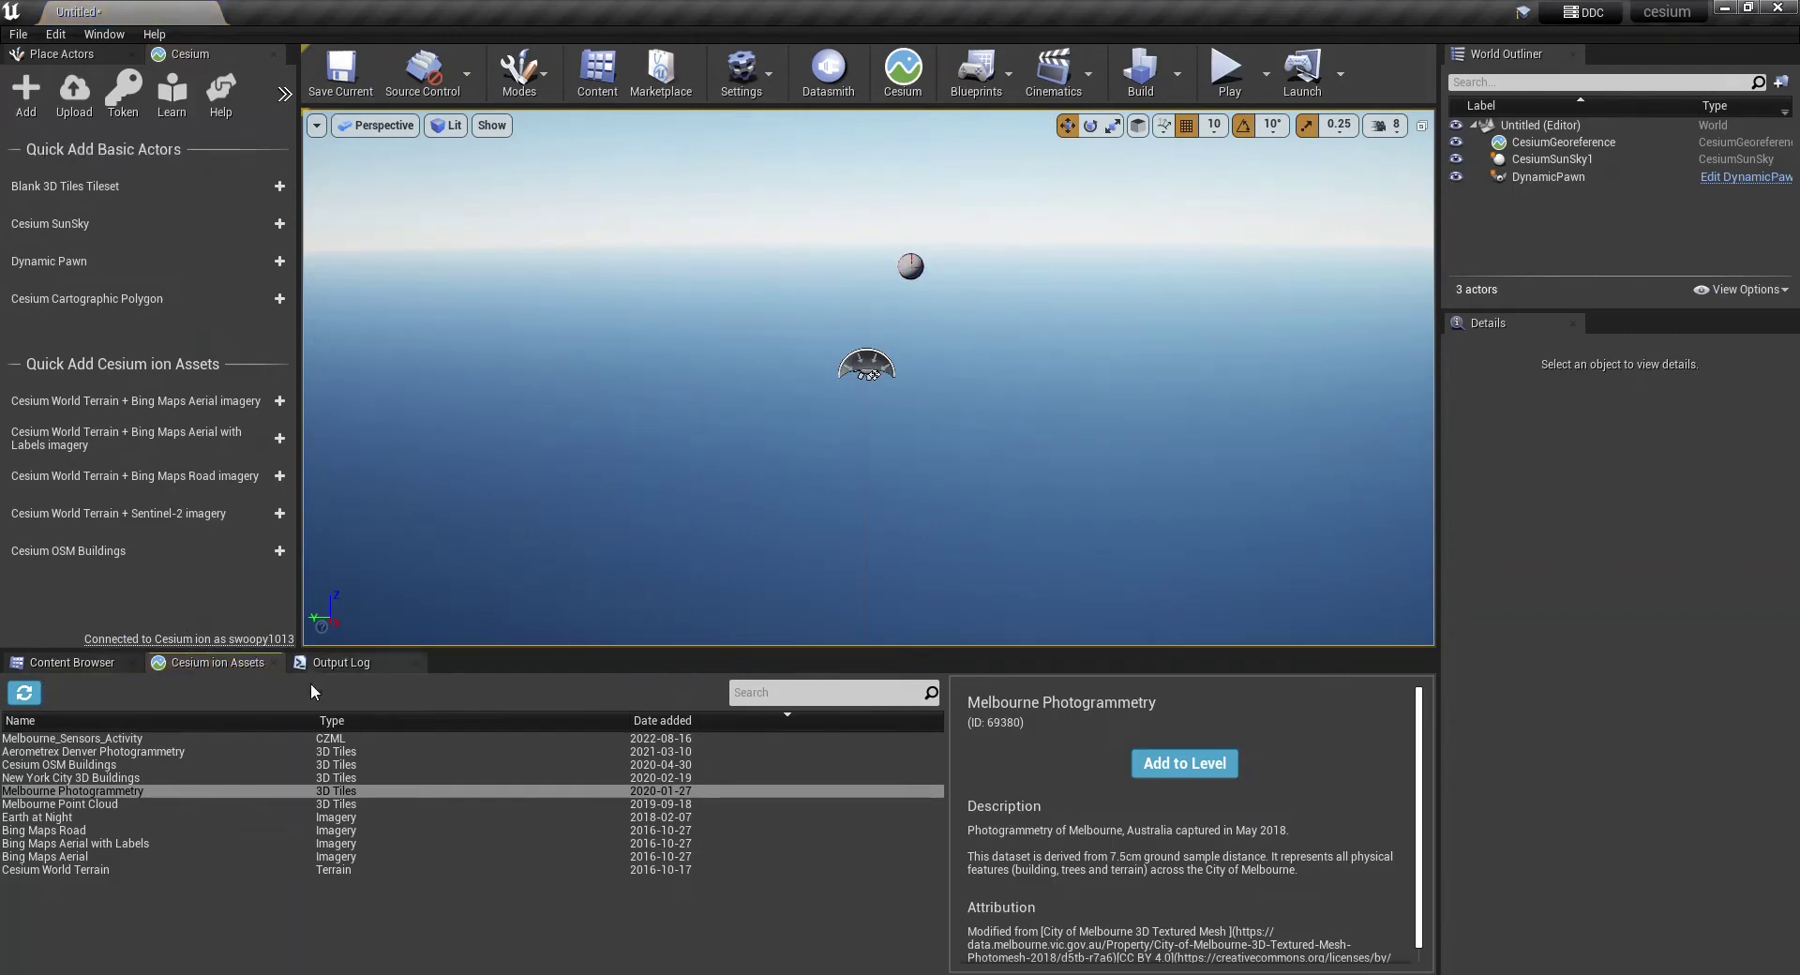
click(24, 698)
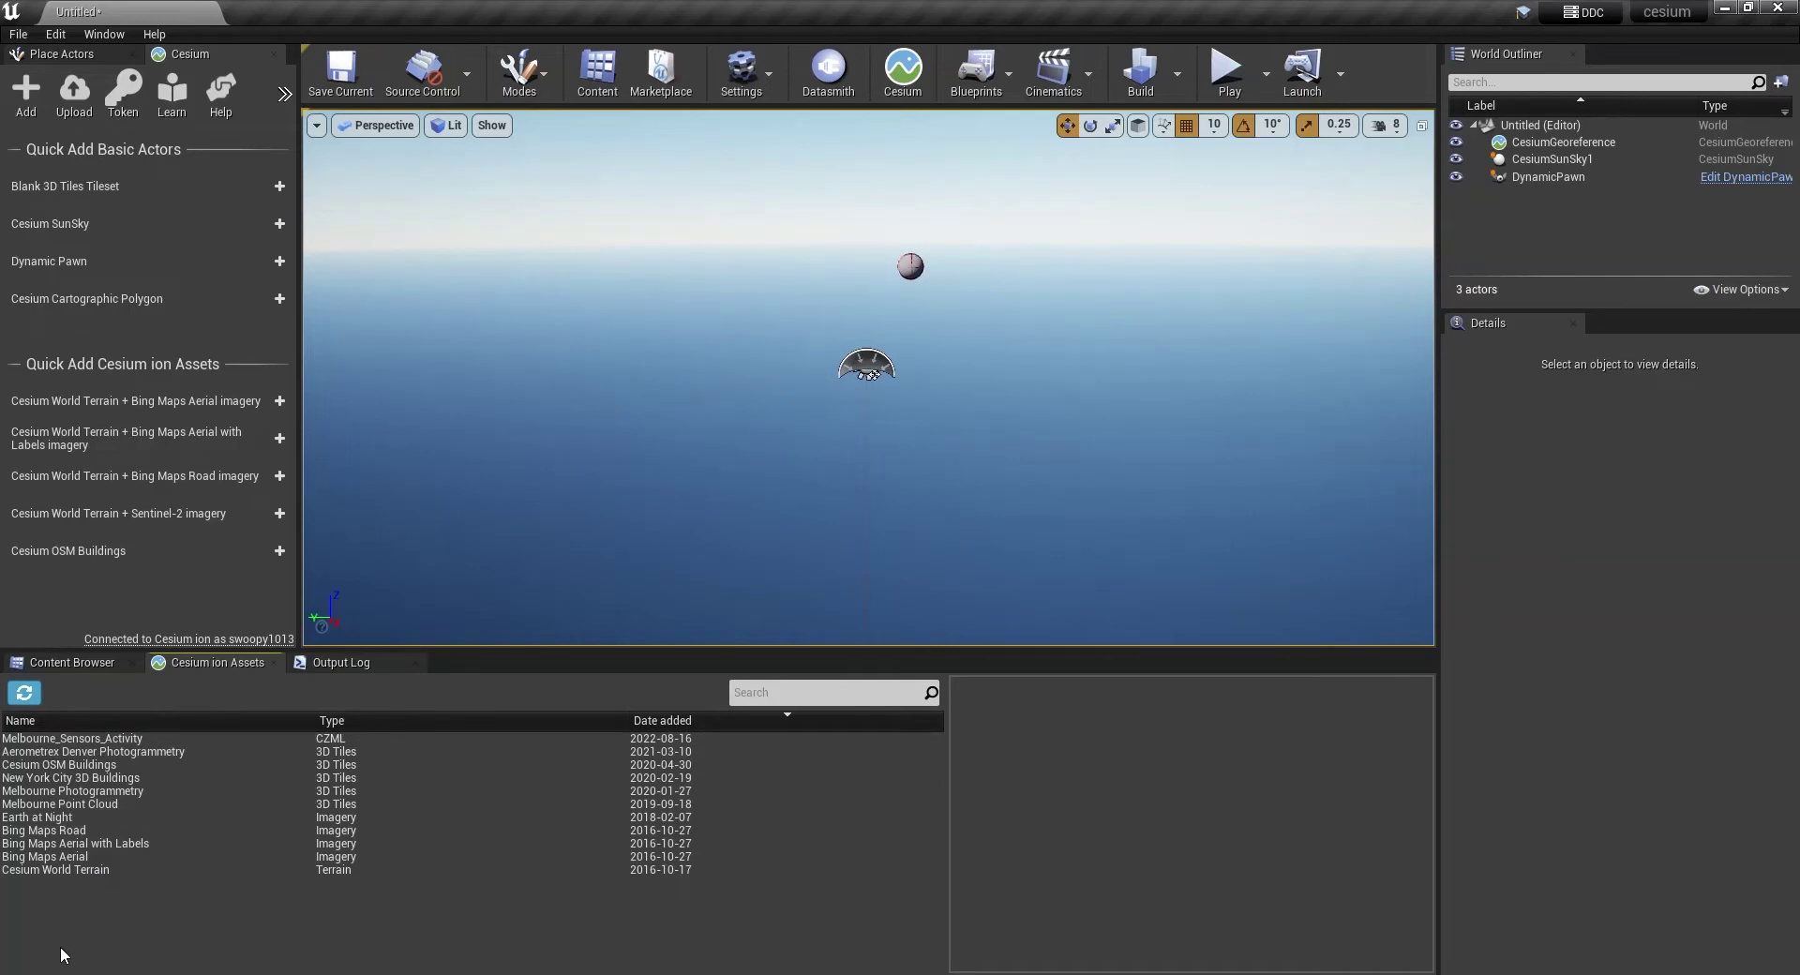
click(171, 793)
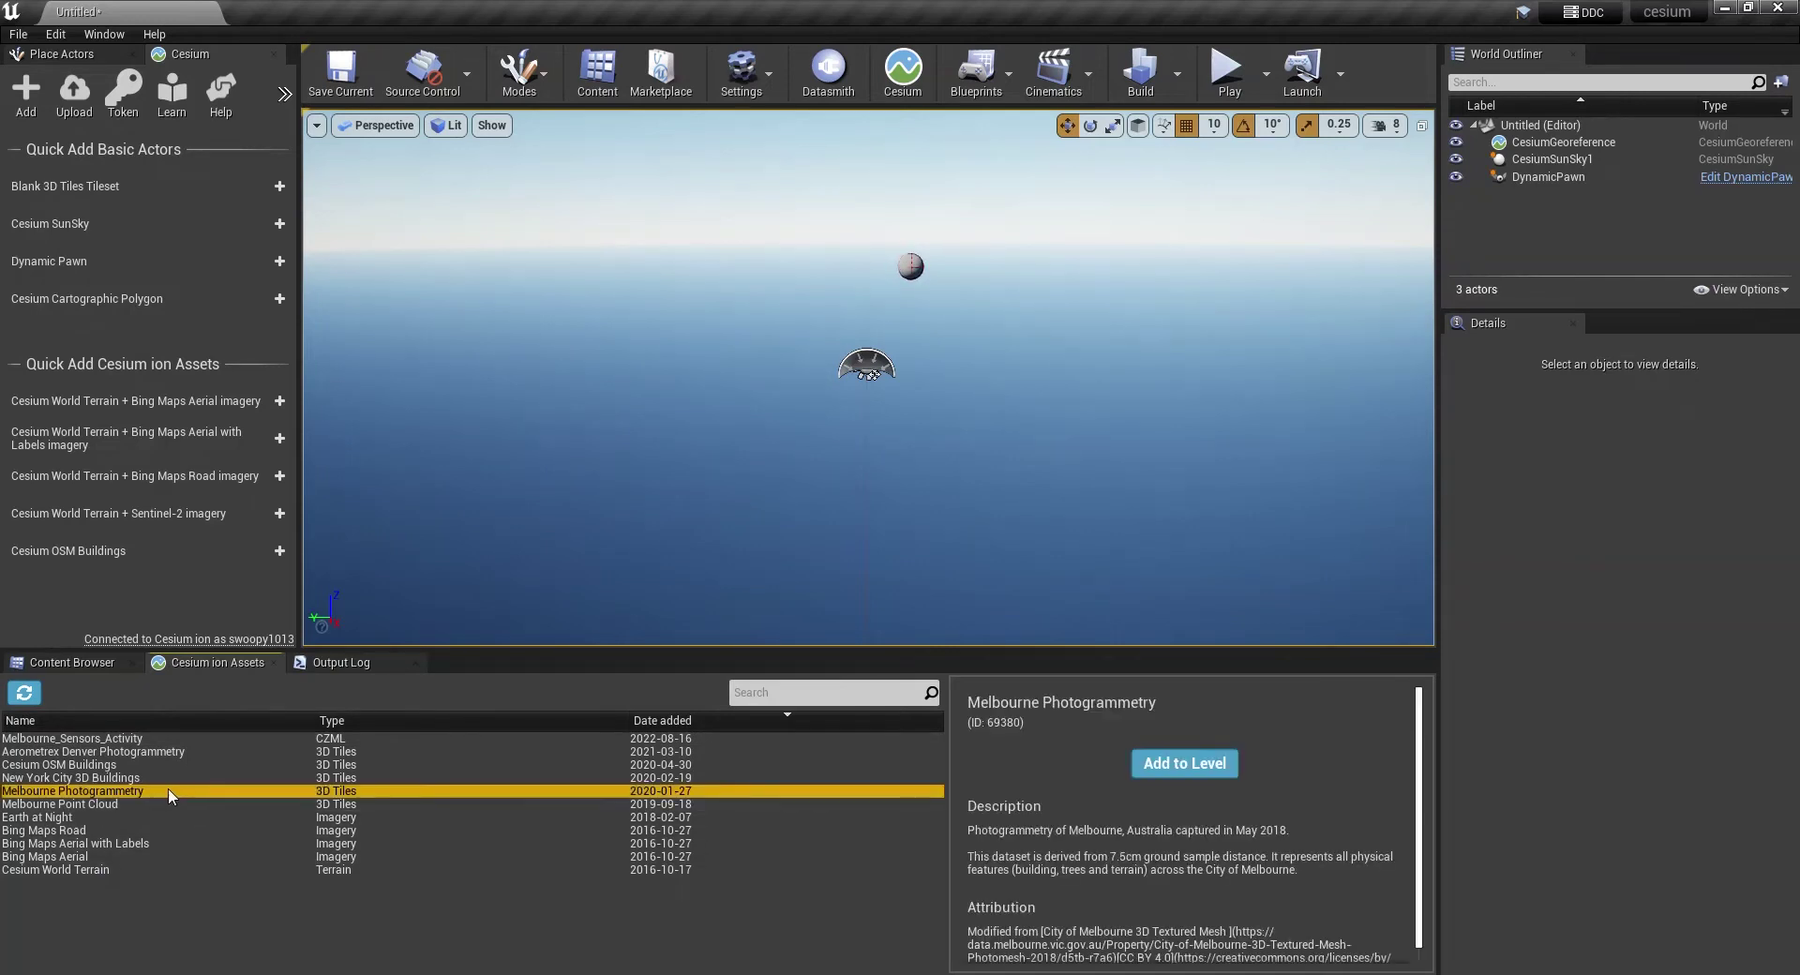
click(1166, 767)
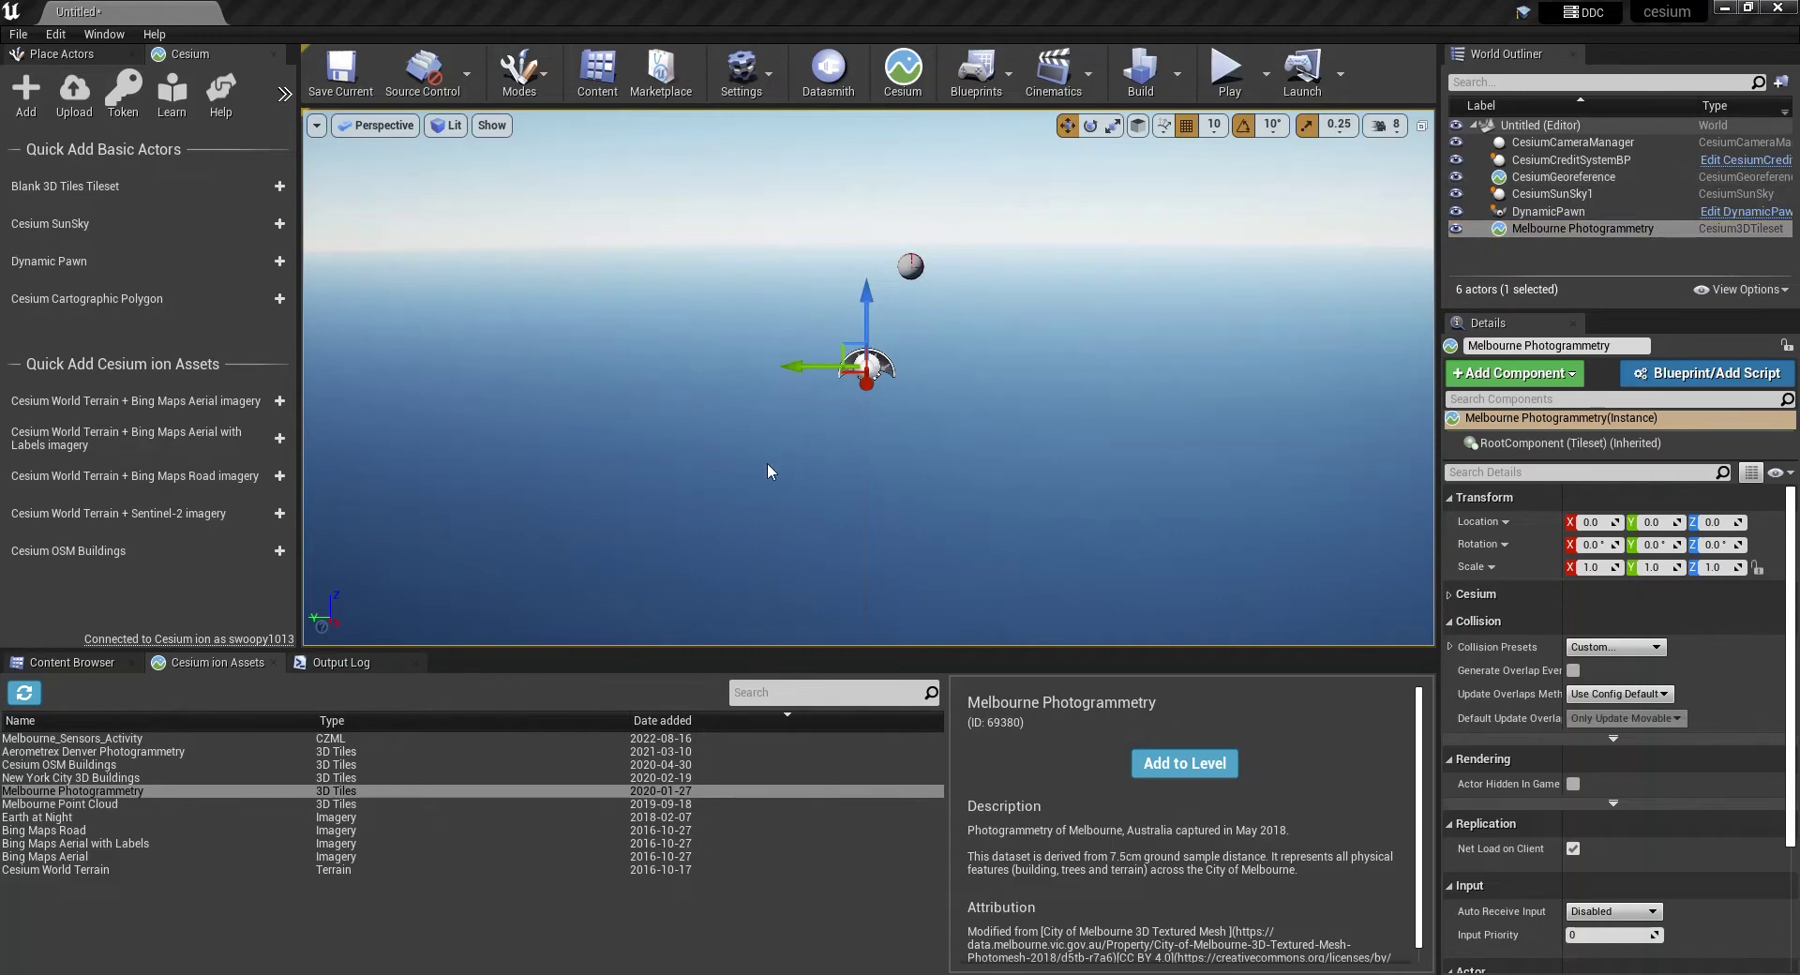
Step: Frame the Melbourne Photogrammetry tileset in the viewport with F
key(f)
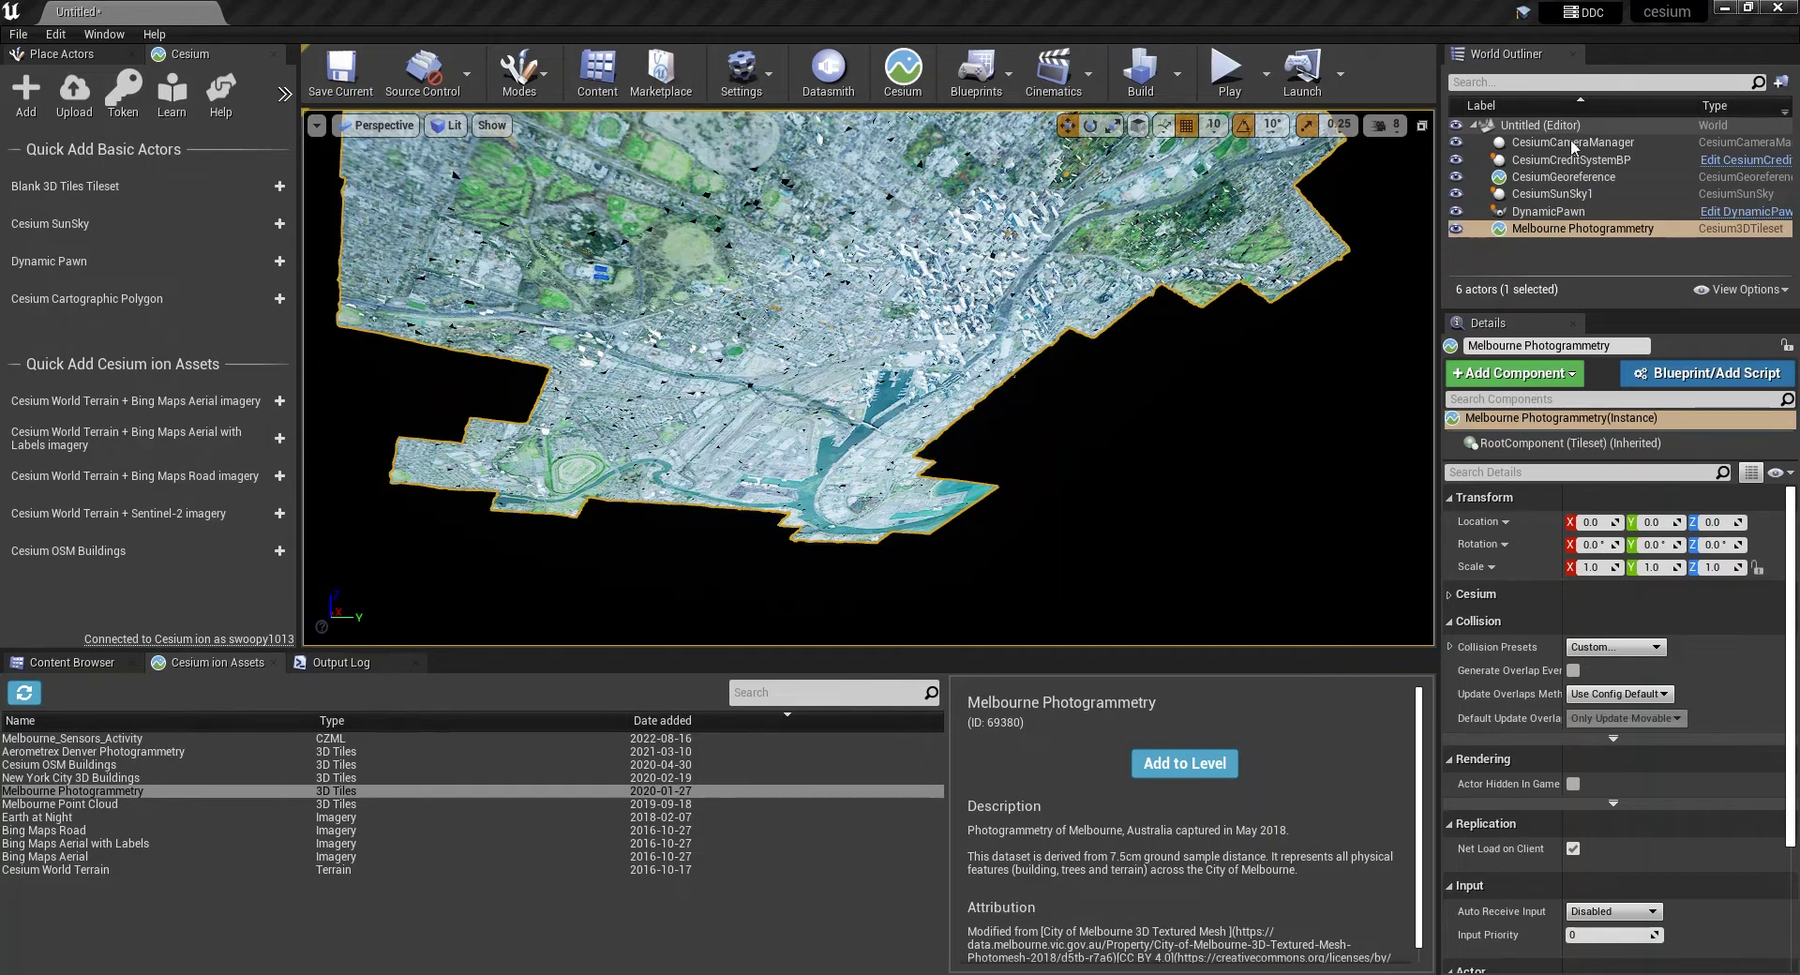
Step: Set the CesiumGeoreference origin to the current view and orbit to an oblique view over the CBD
click(1563, 178)
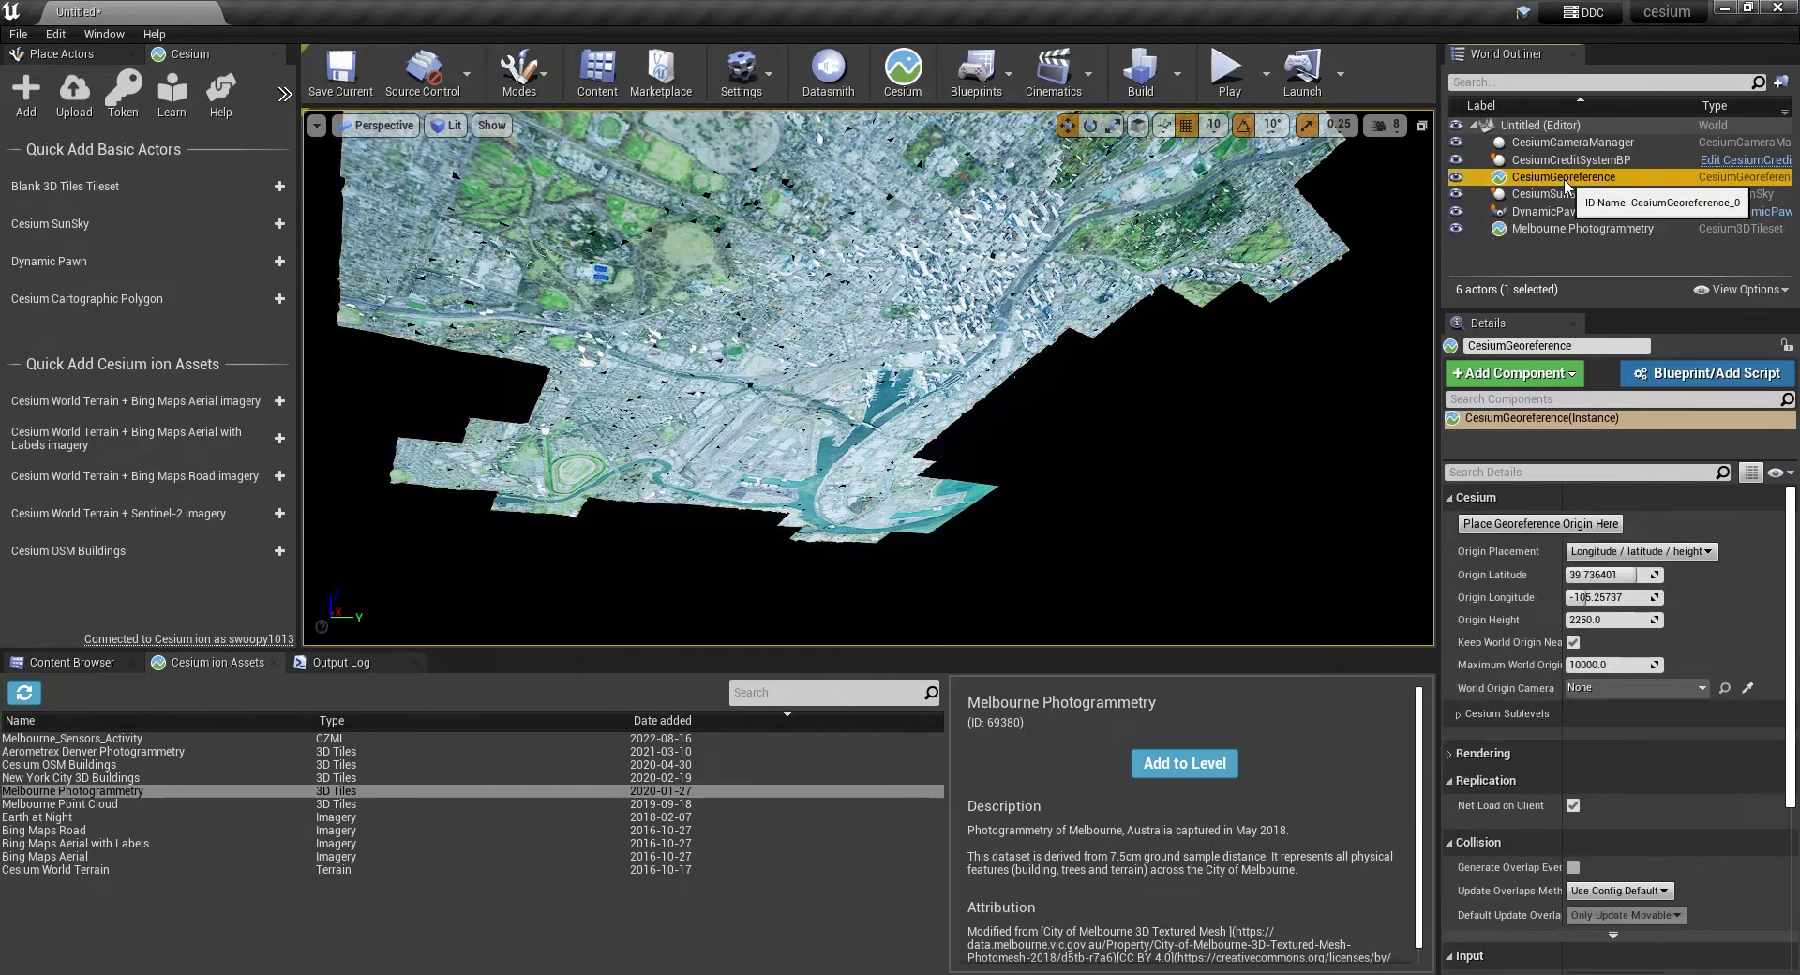
click(1539, 523)
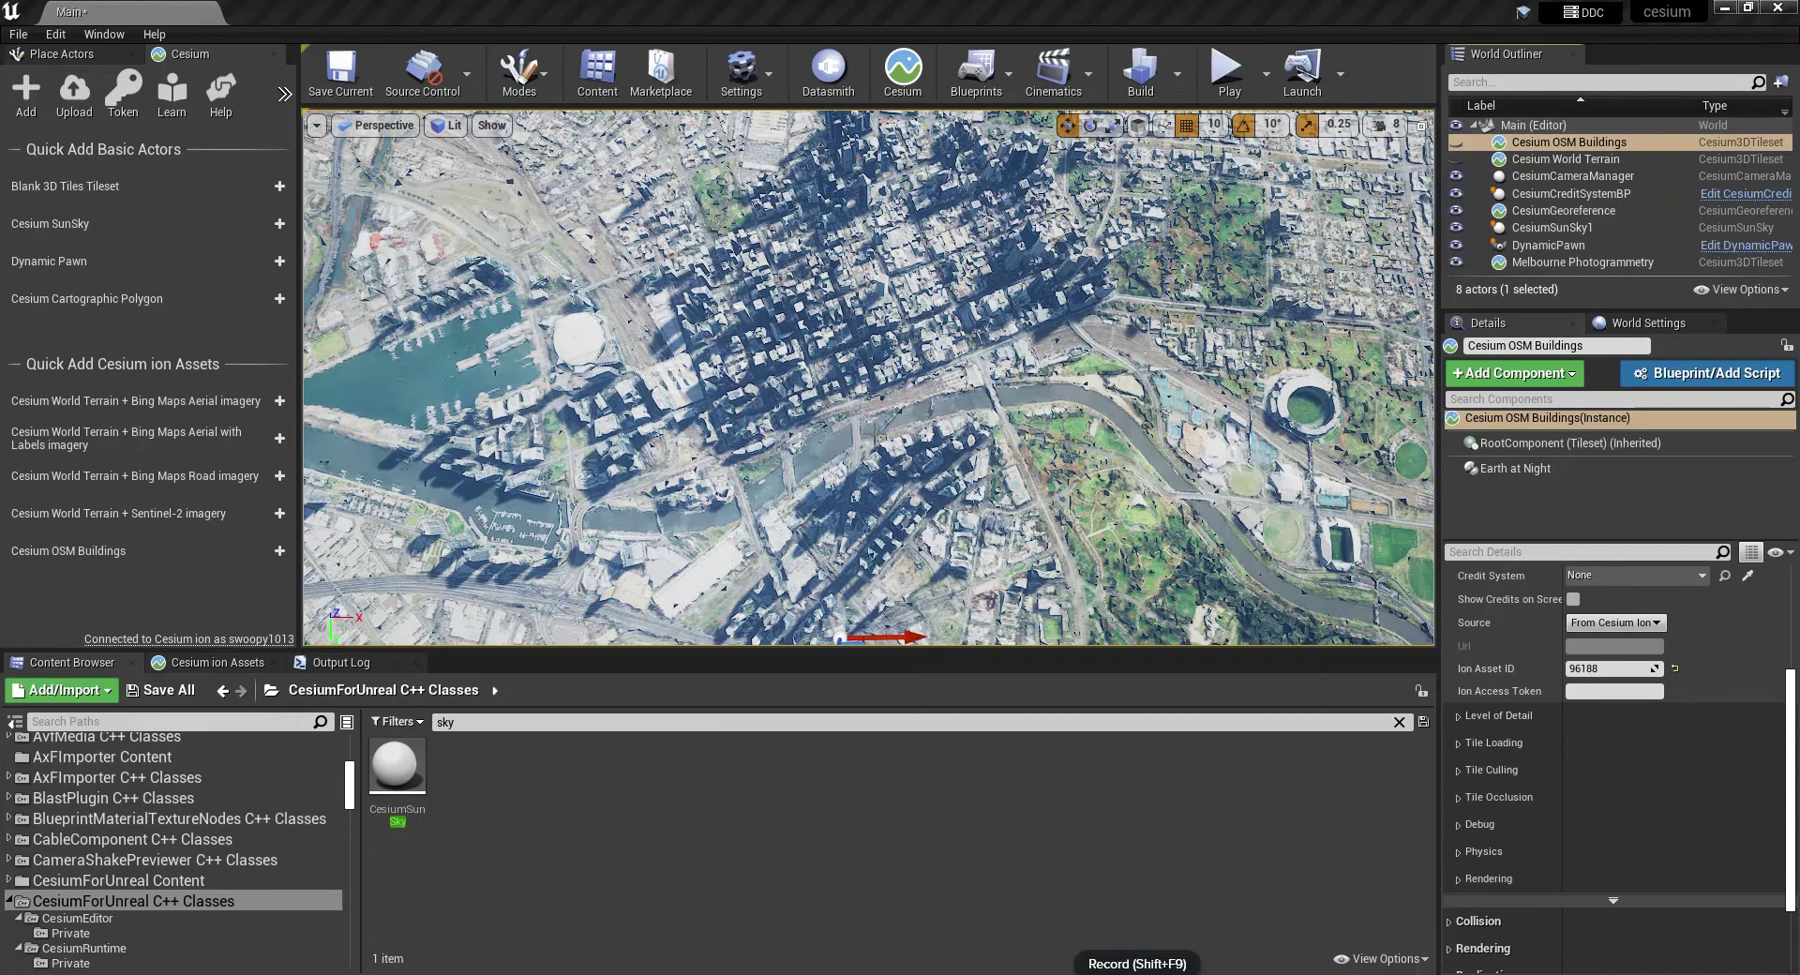
right_drag(869, 441, 745, 477)
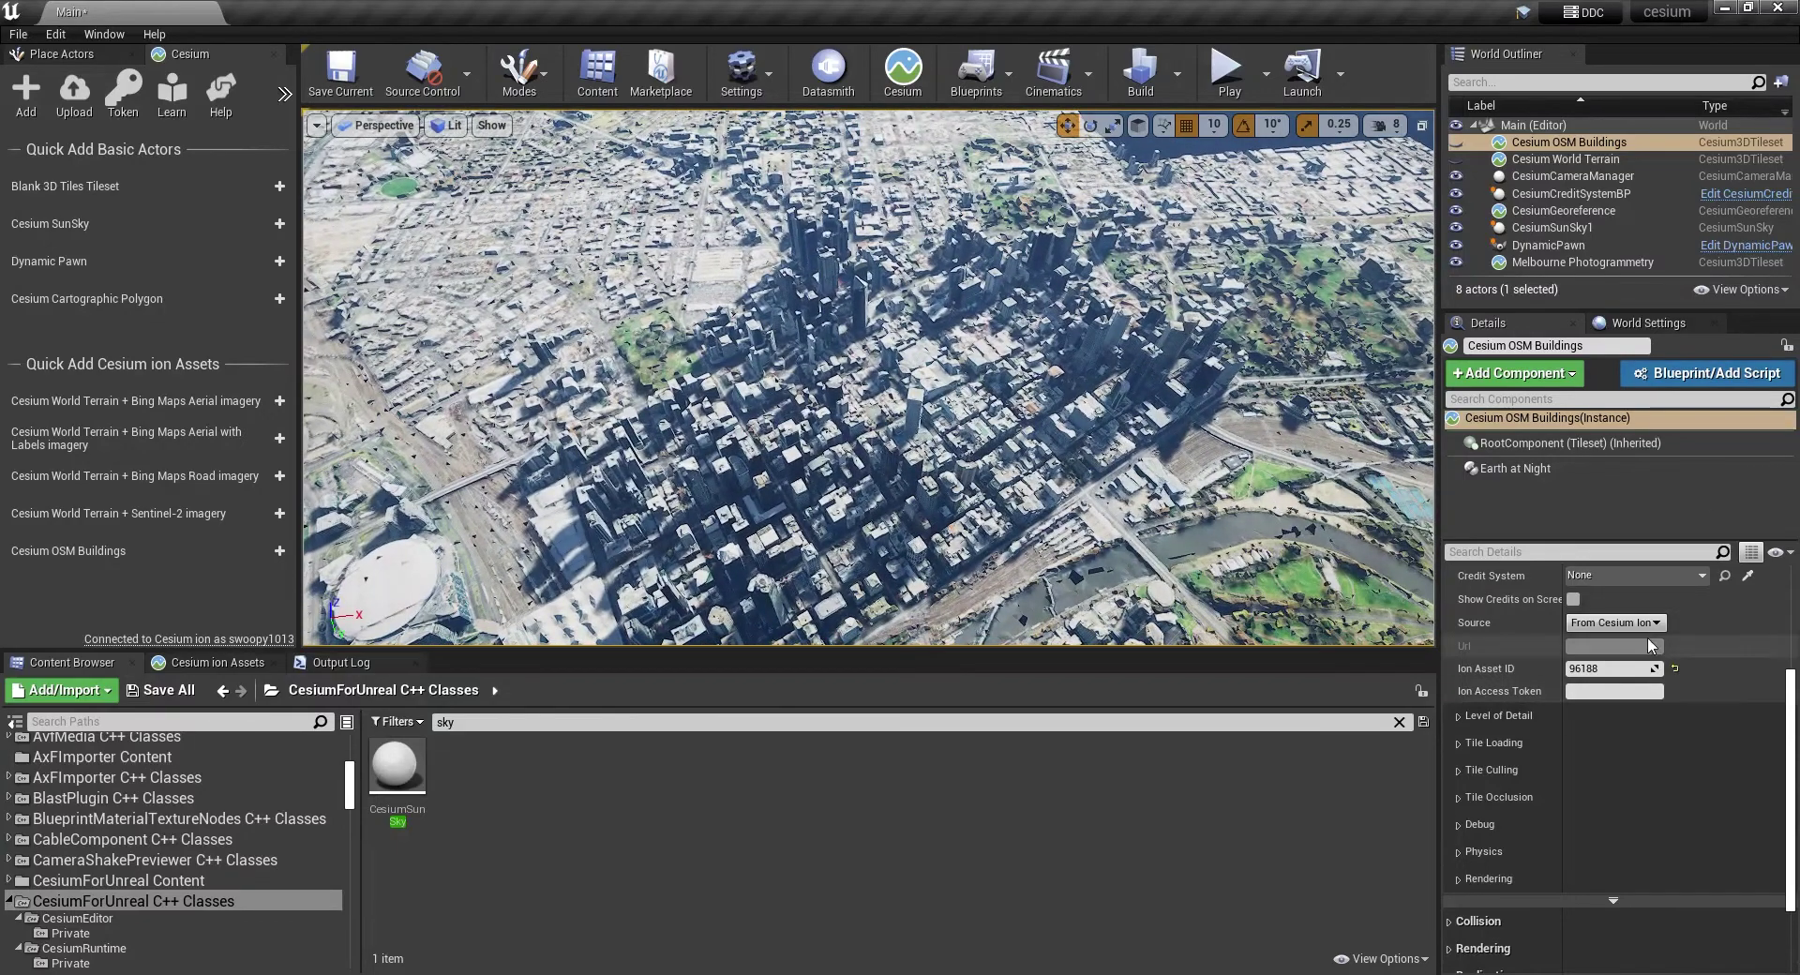
right_drag(792, 486, 700, 526)
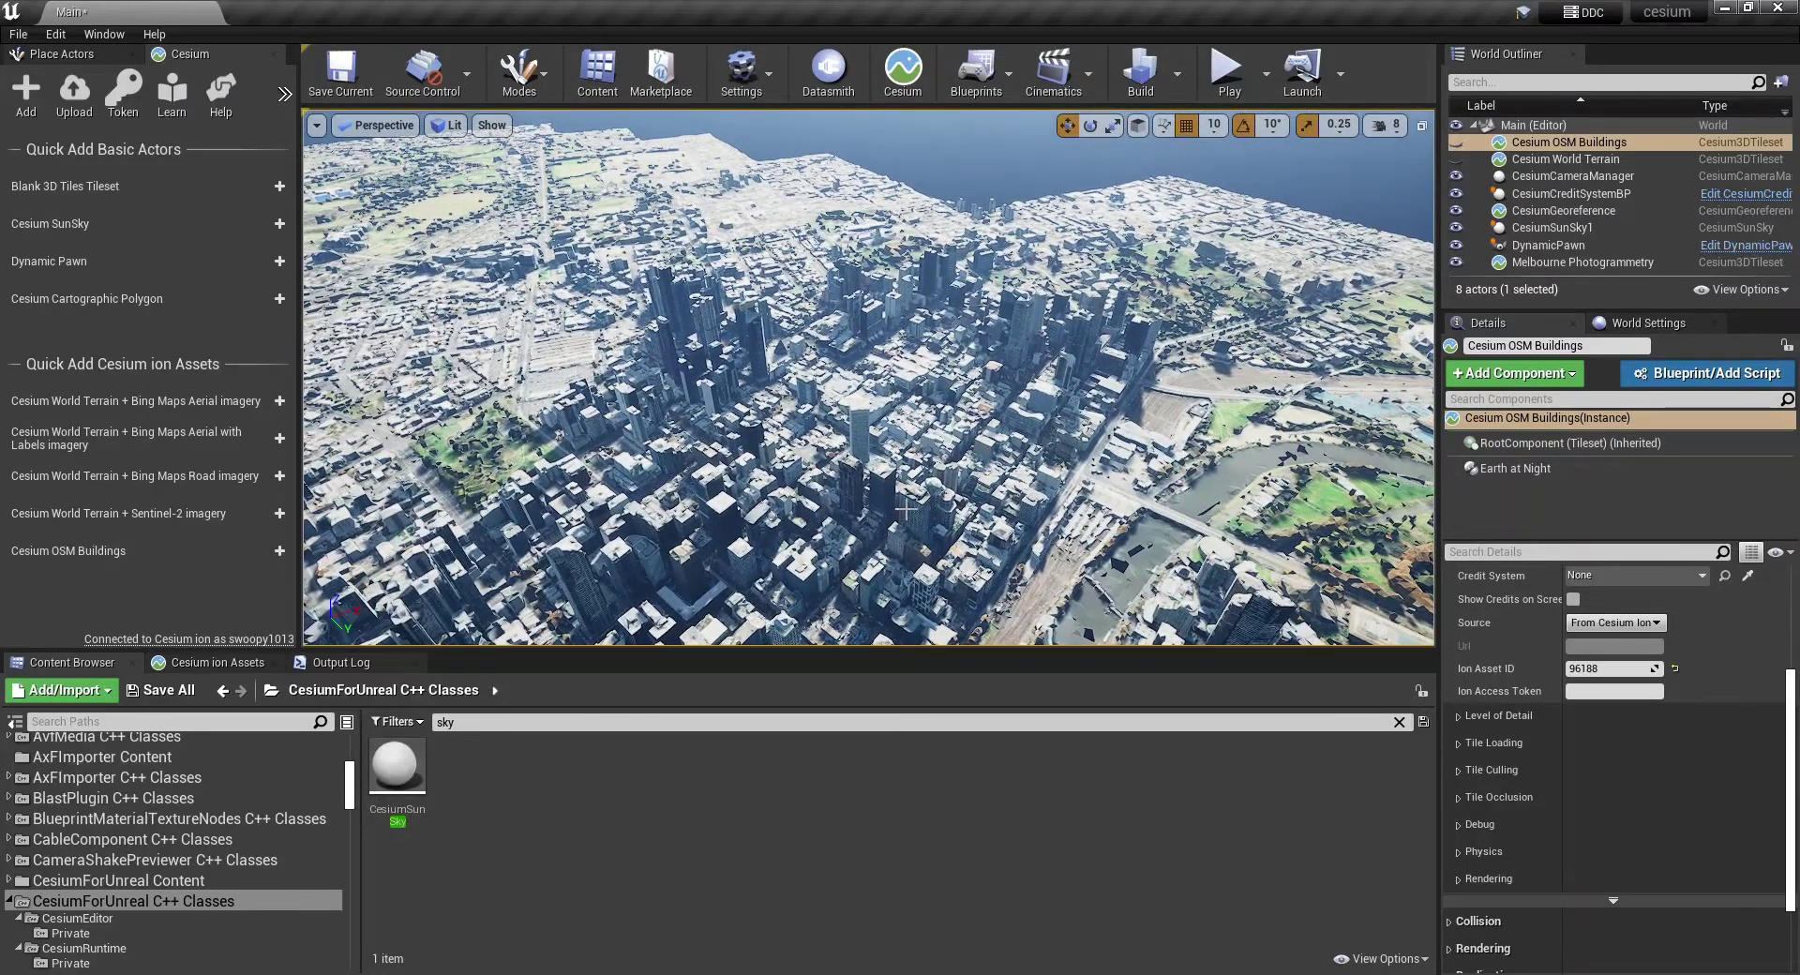
right_drag(907, 507, 865, 513)
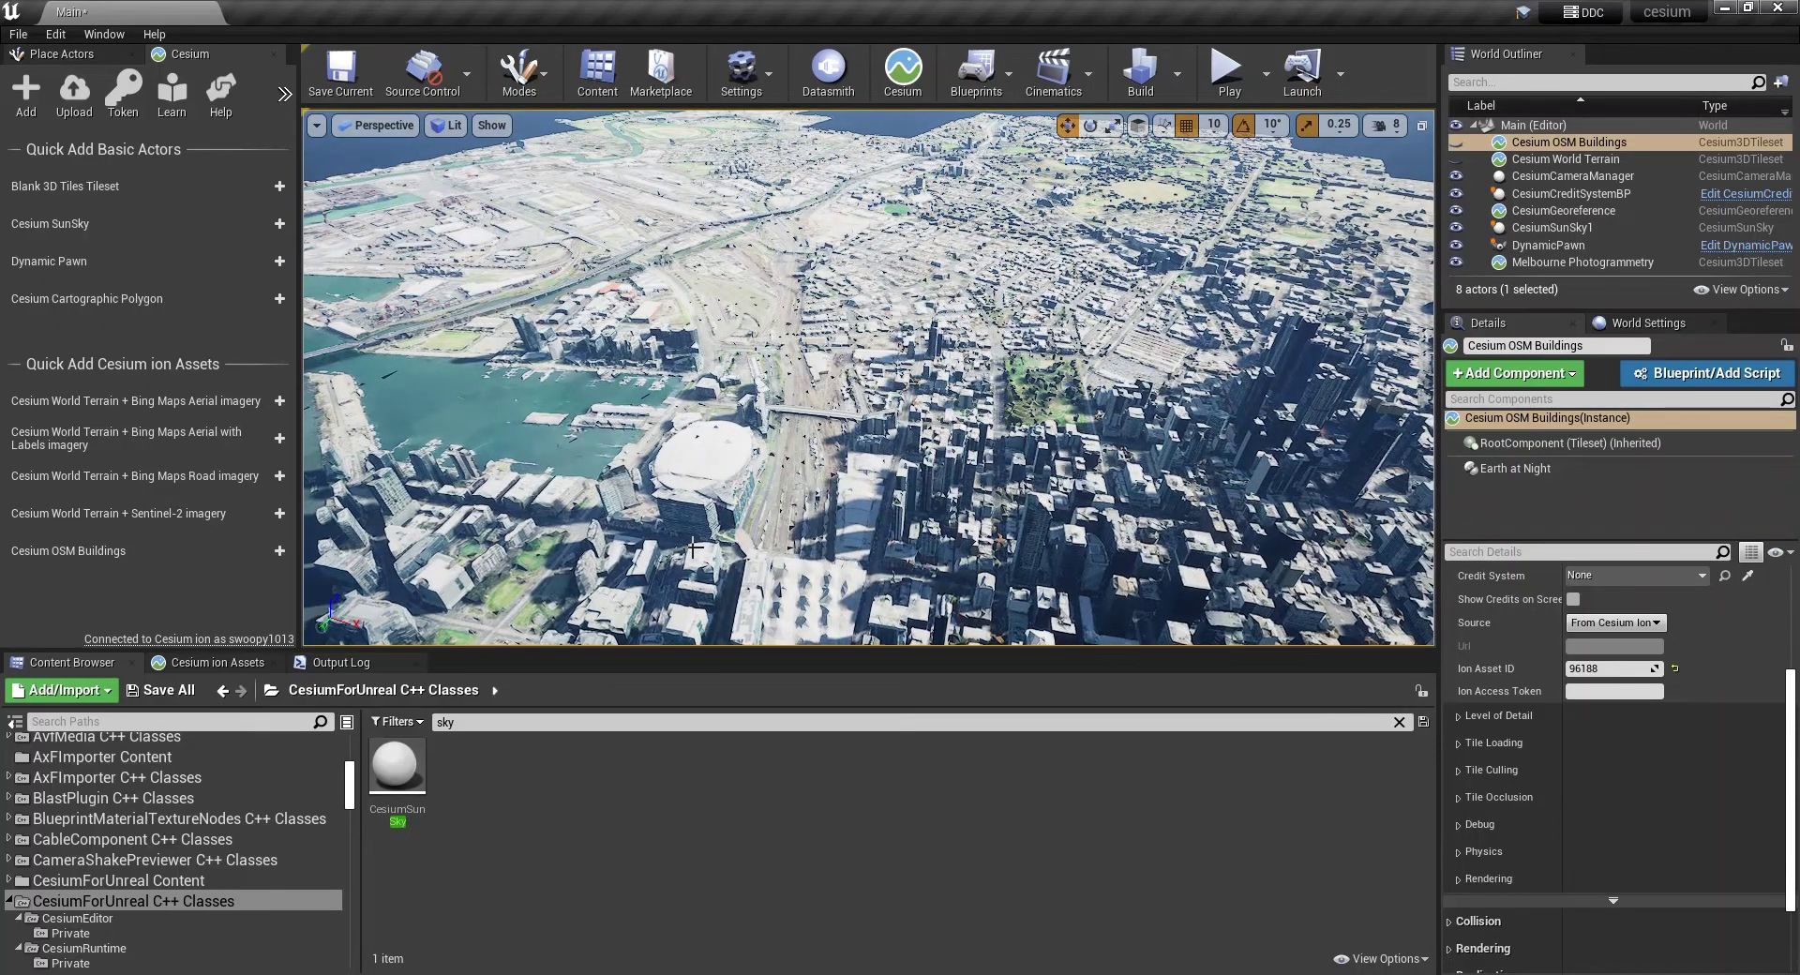
right_drag(693, 549, 682, 583)
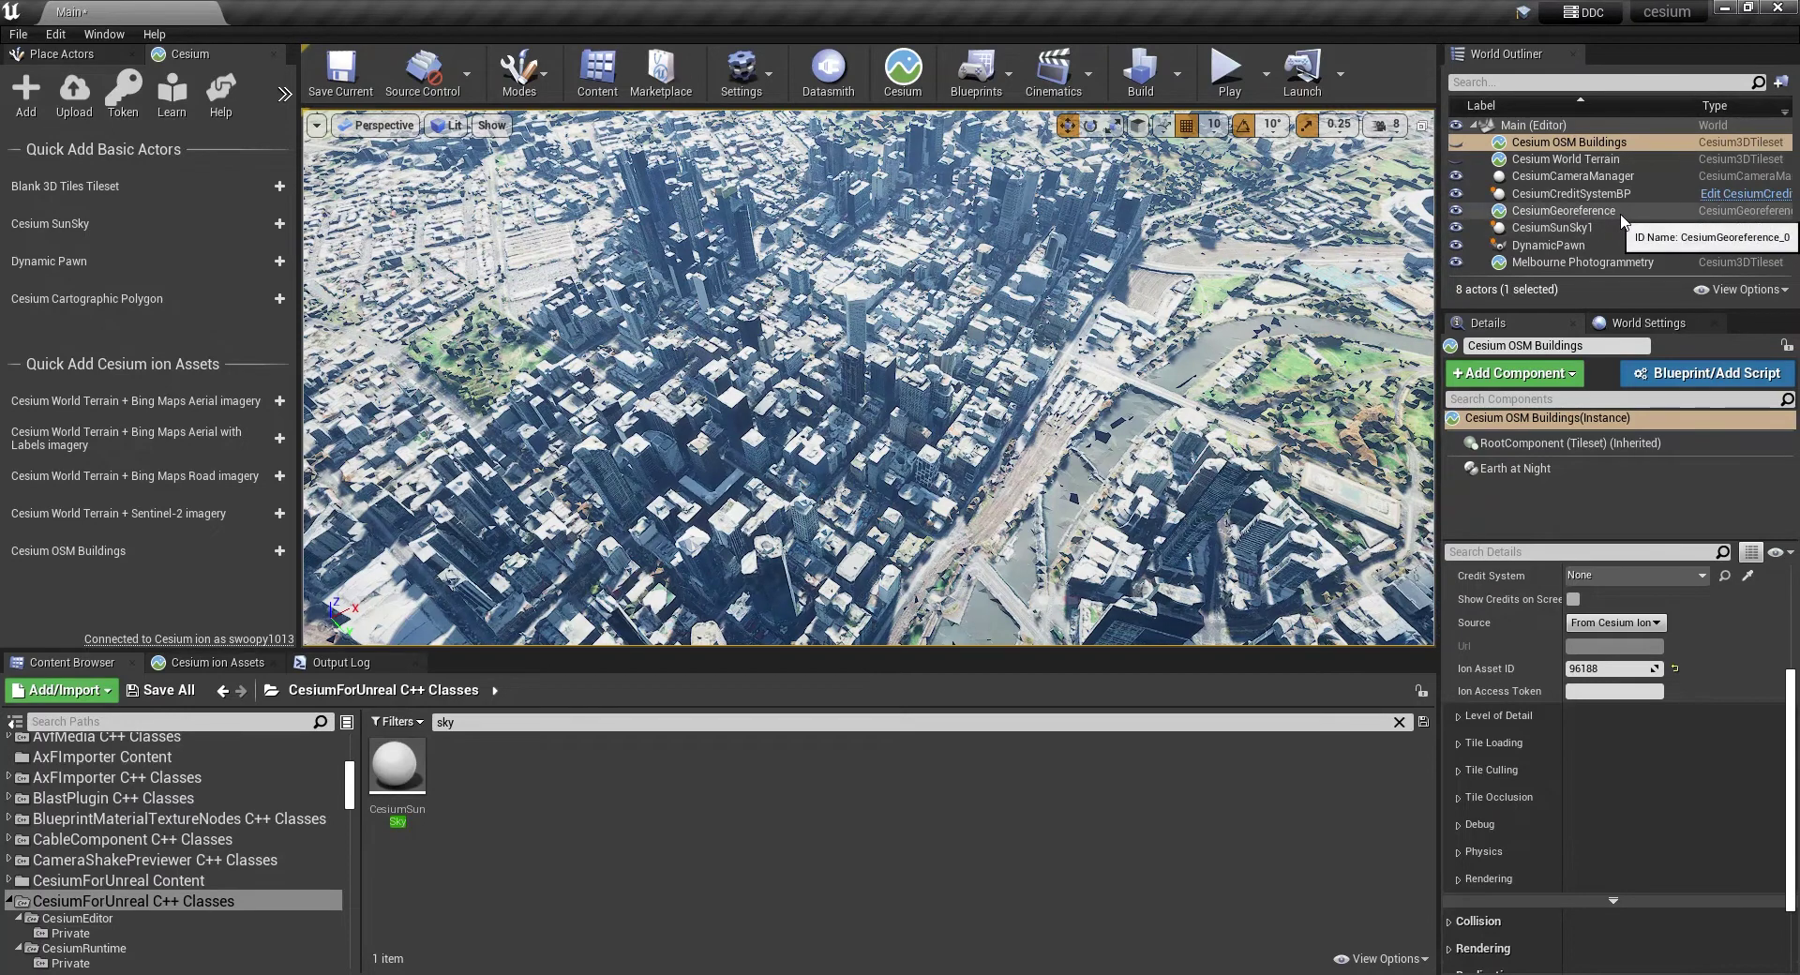
click(1579, 211)
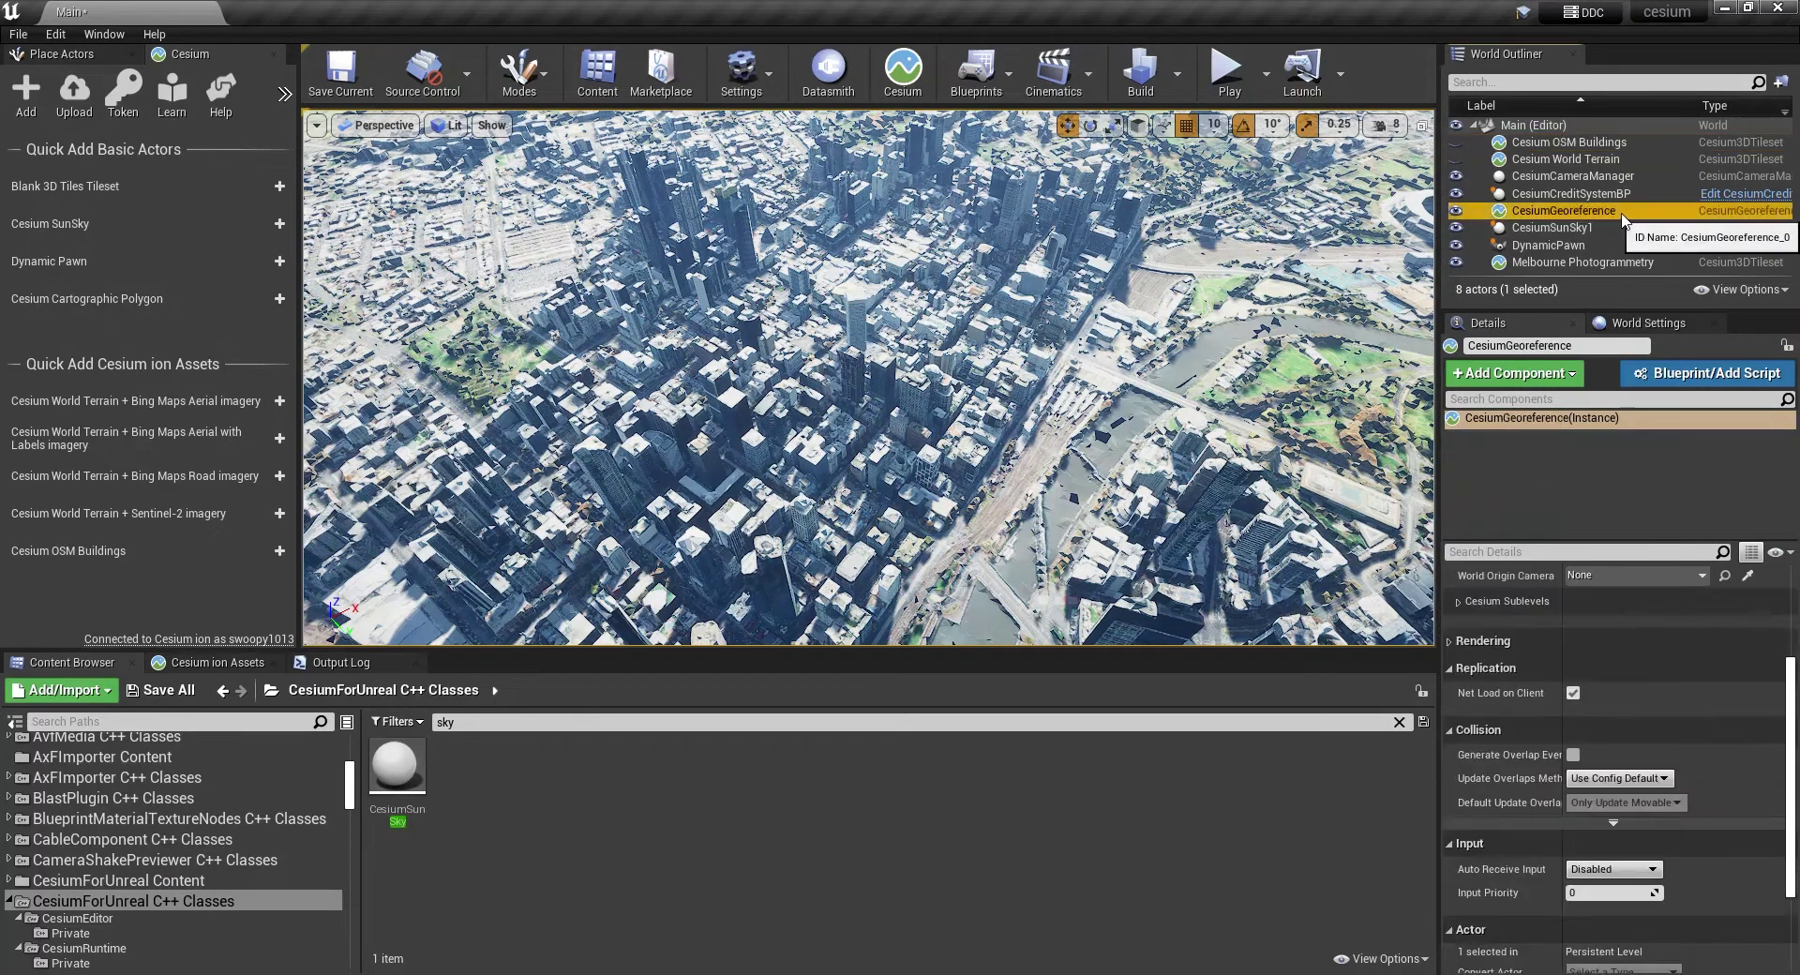
Step: Set CesiumSunSky1's Date and Time zone to 10
click(1577, 232)
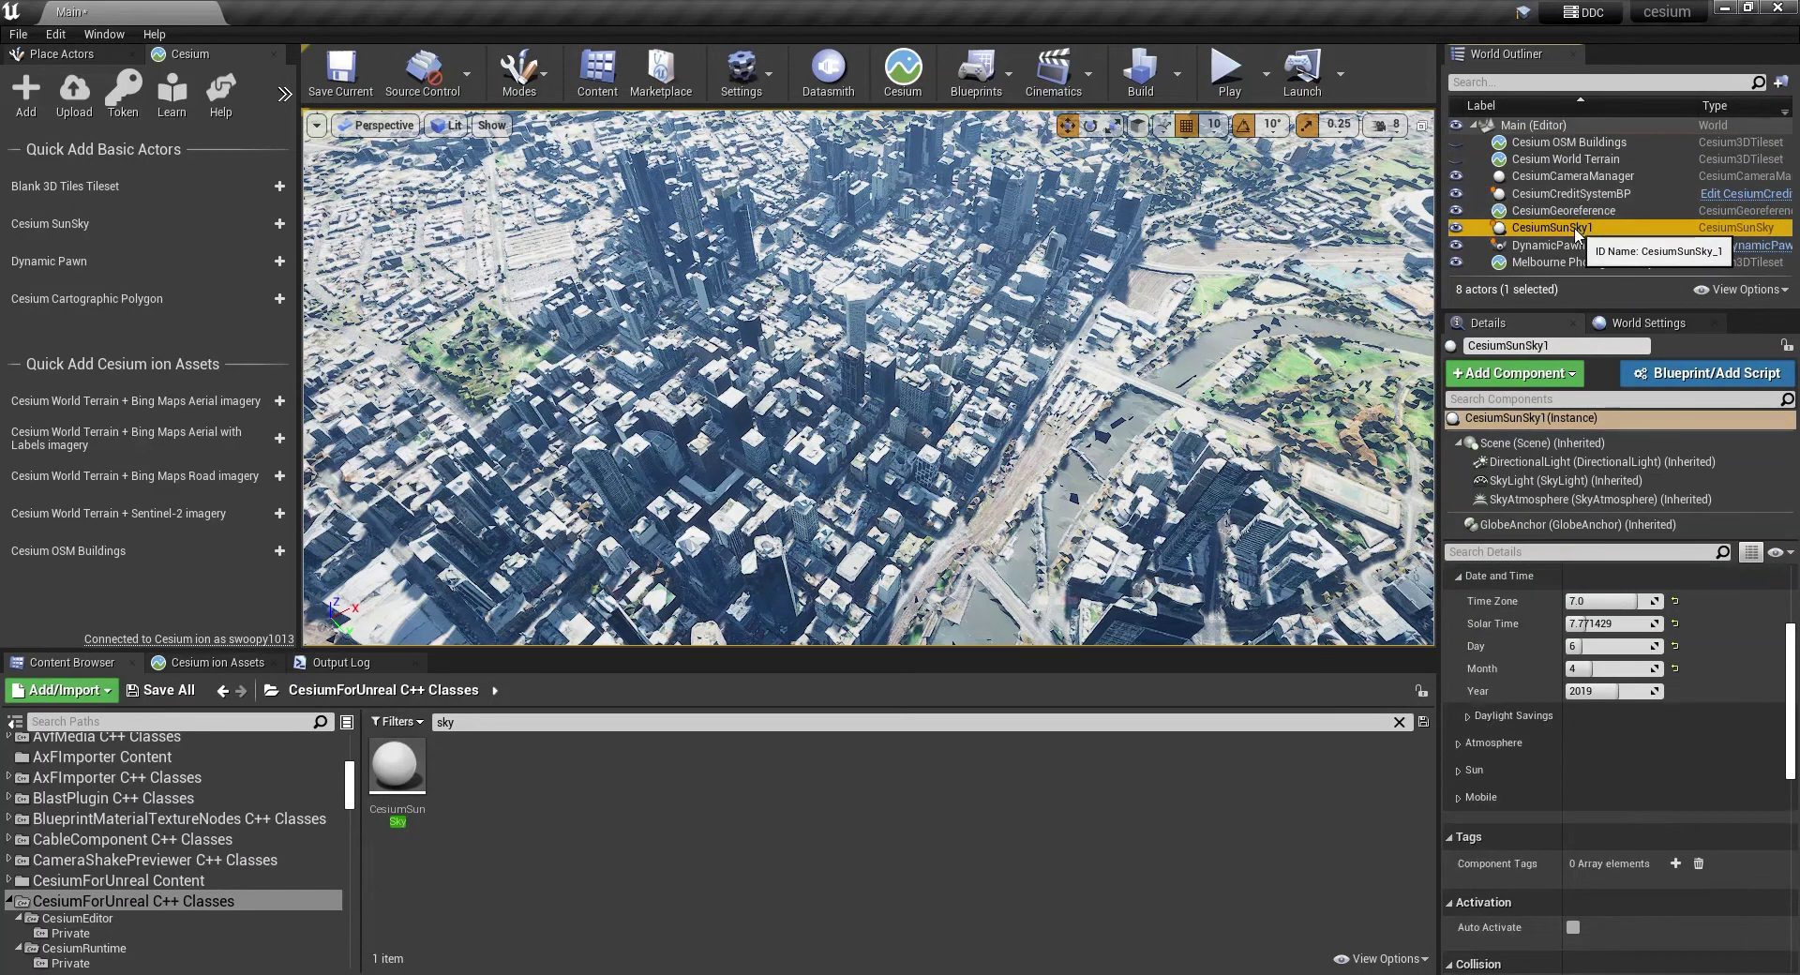
click(1464, 576)
click(1459, 576)
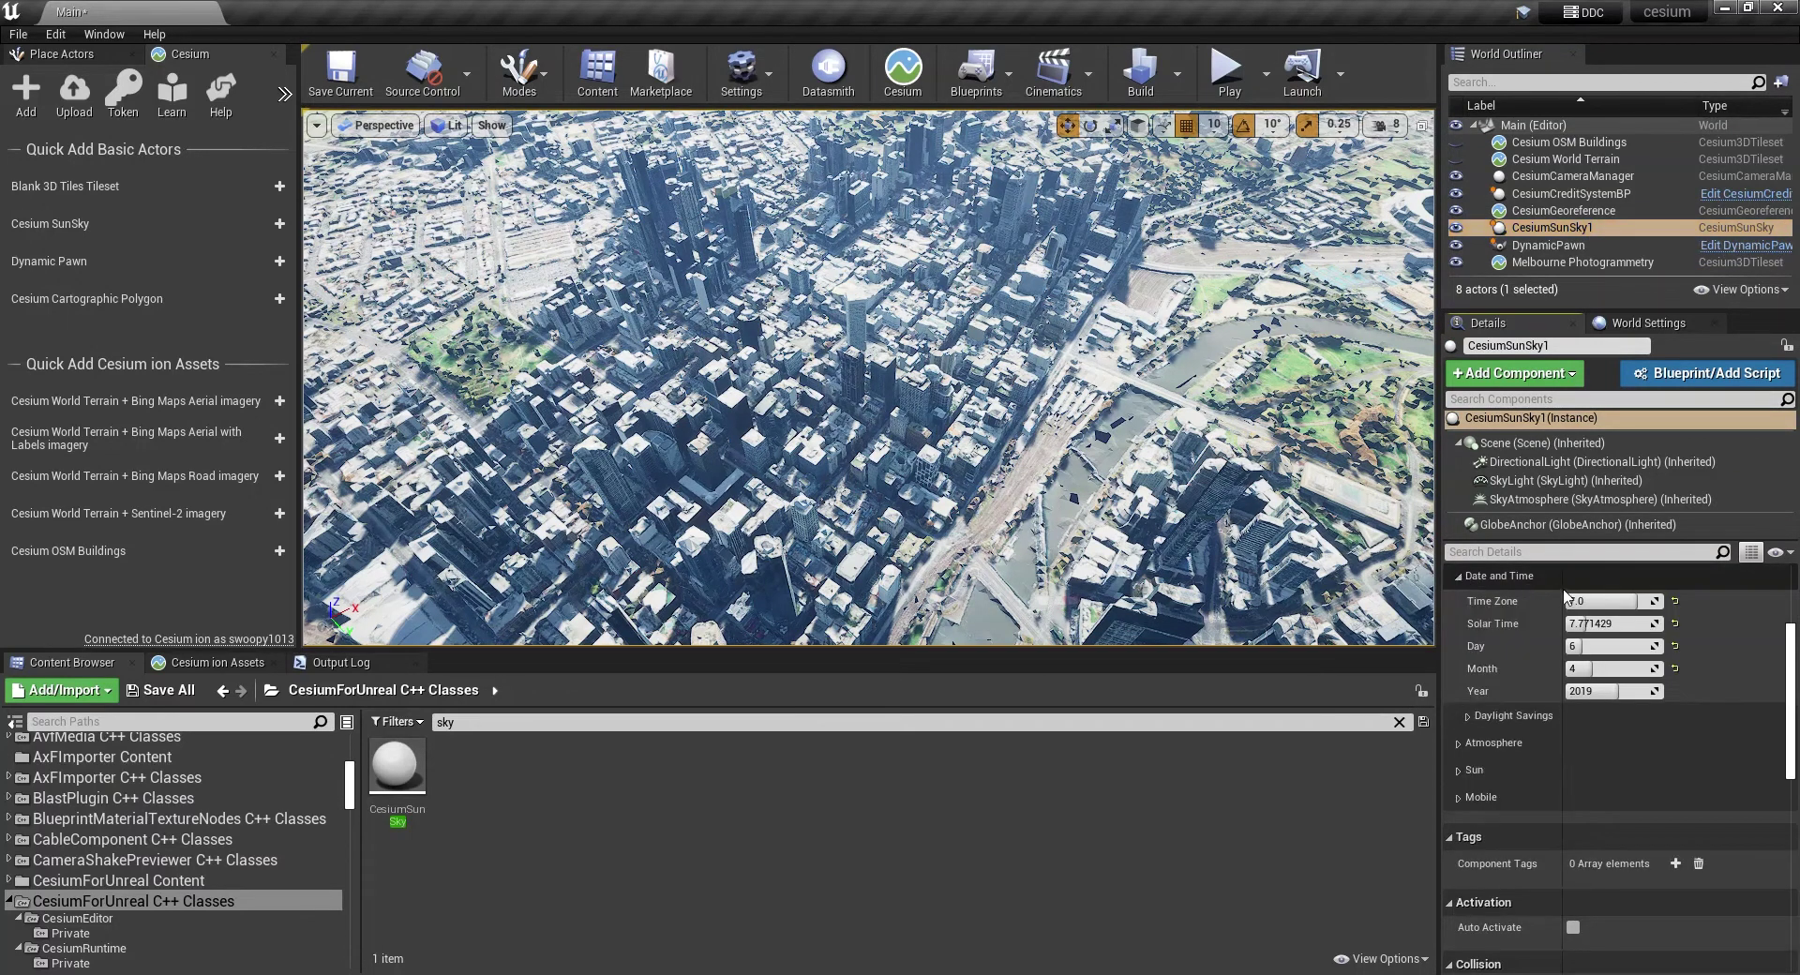
click(1606, 601)
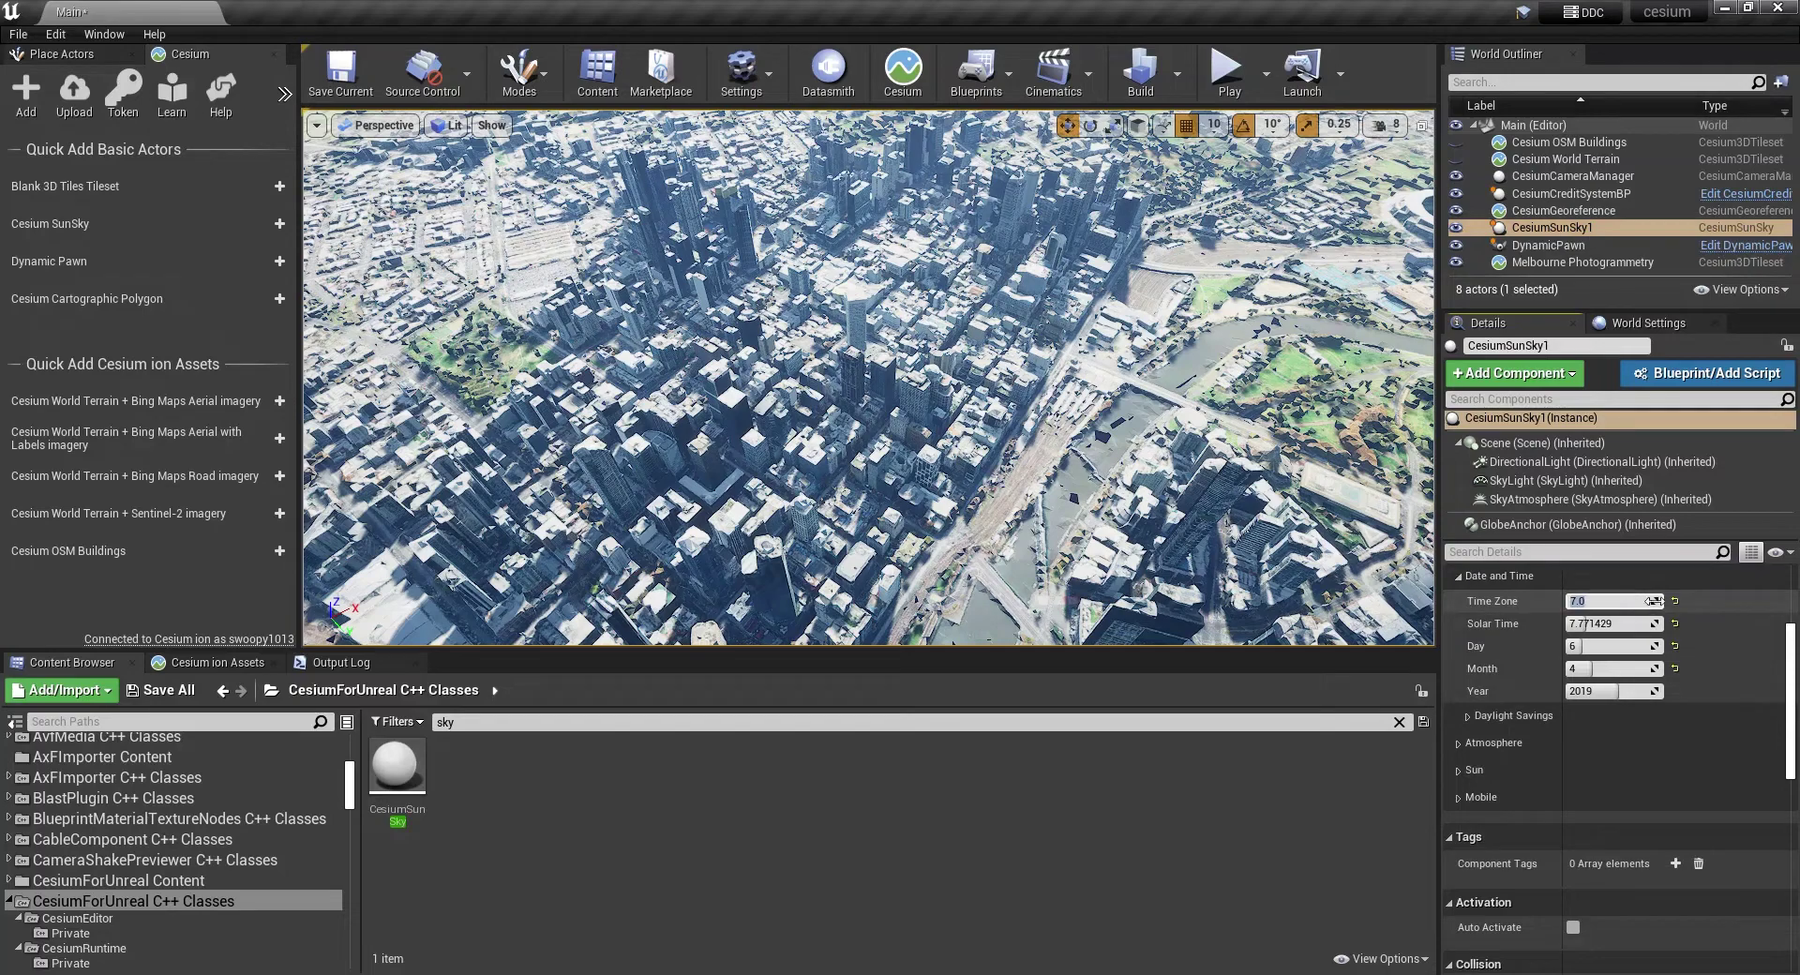
text(10)
key(Return)
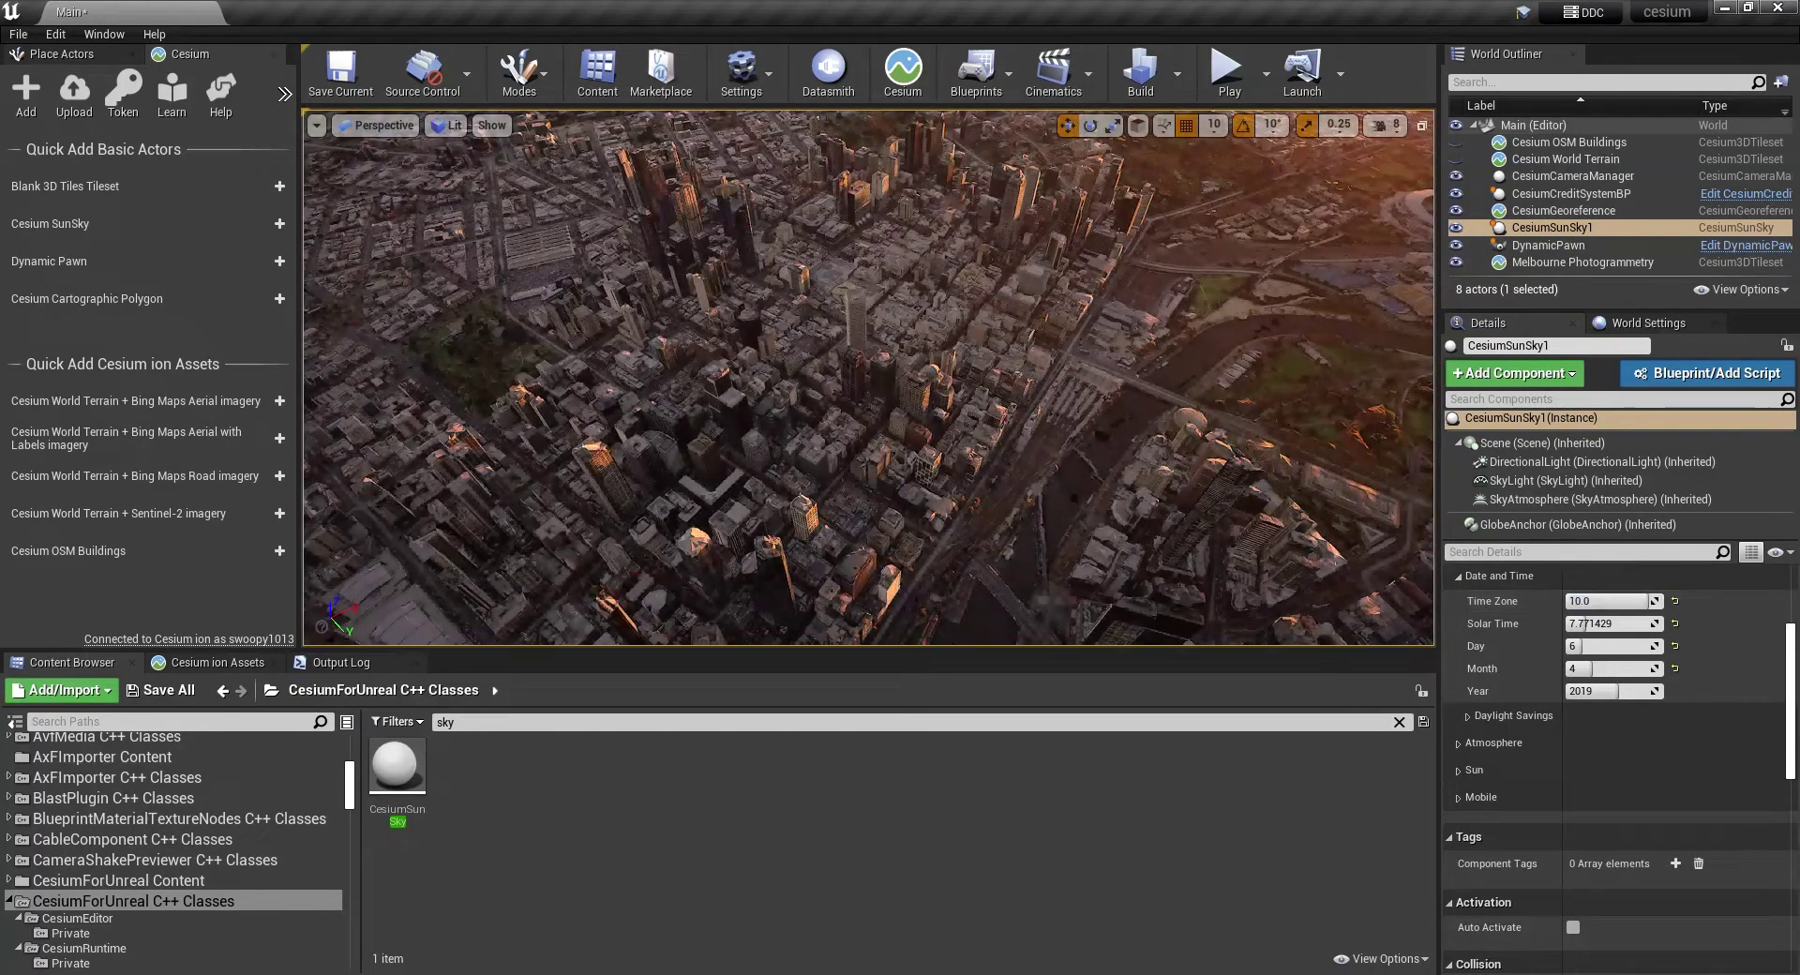
Step: Drag the sun sky's Solar Time up to about 11.54 for midday light
right_drag(868, 375, 908, 370)
drag(1599, 627, 1631, 625)
right_drag(1144, 553, 1151, 555)
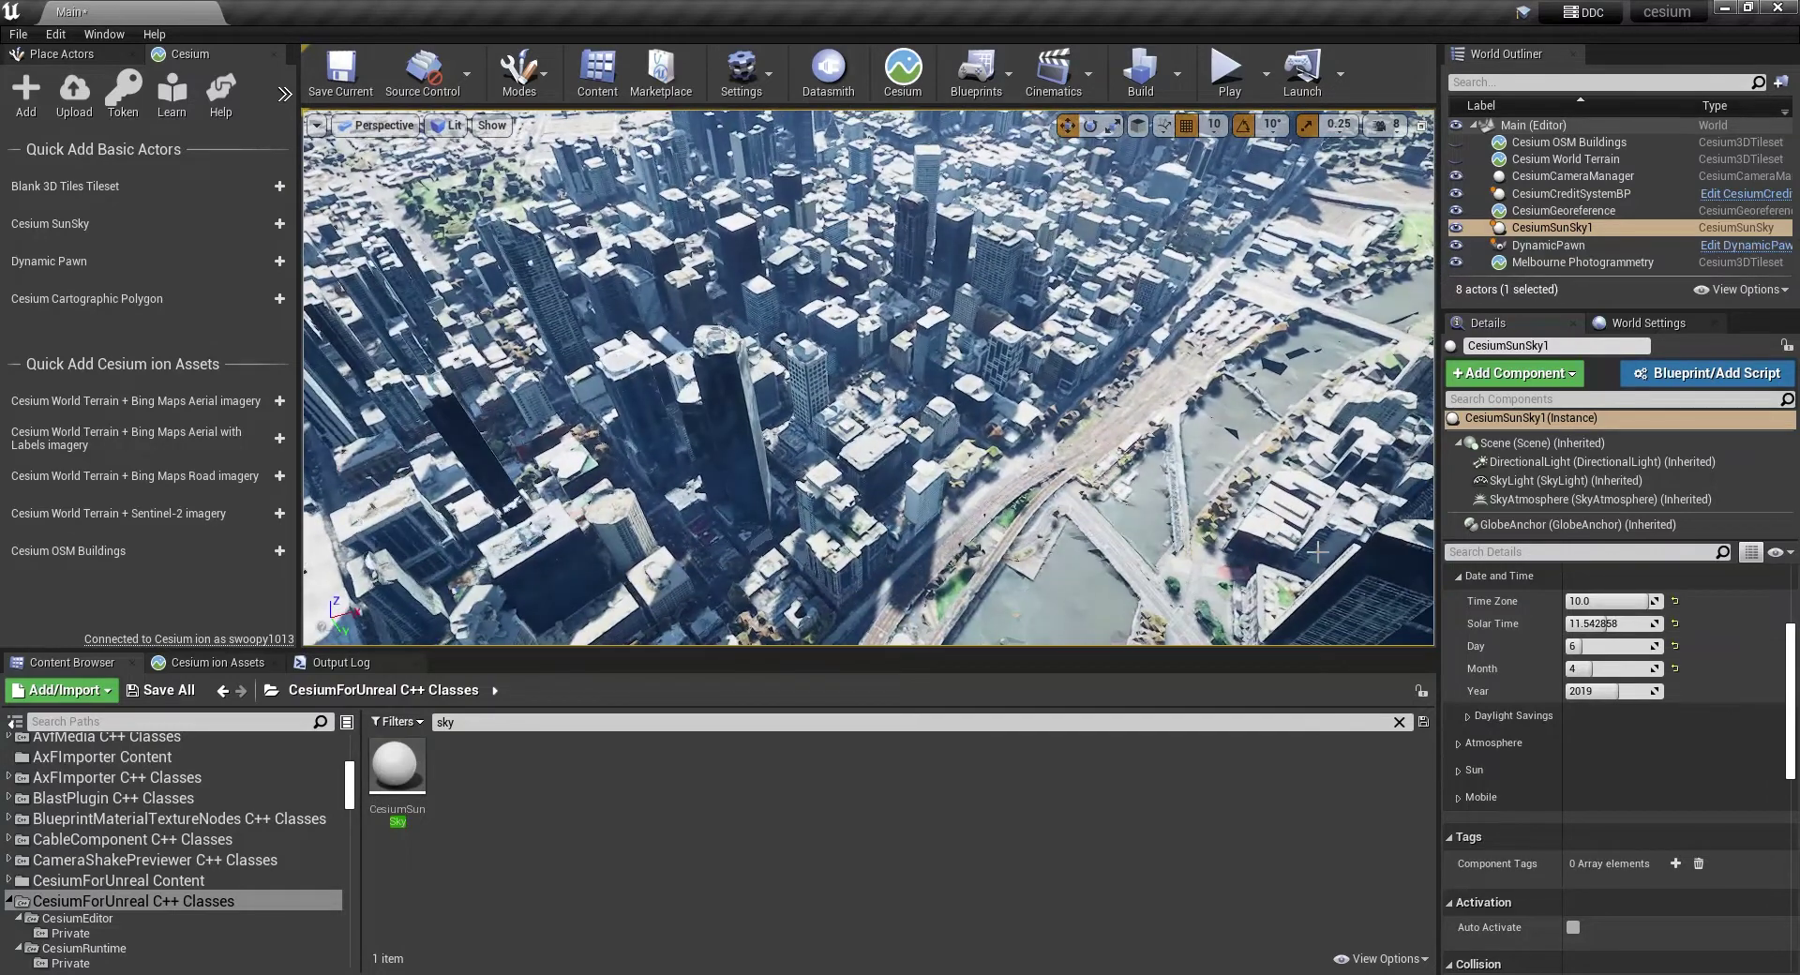
click(1632, 624)
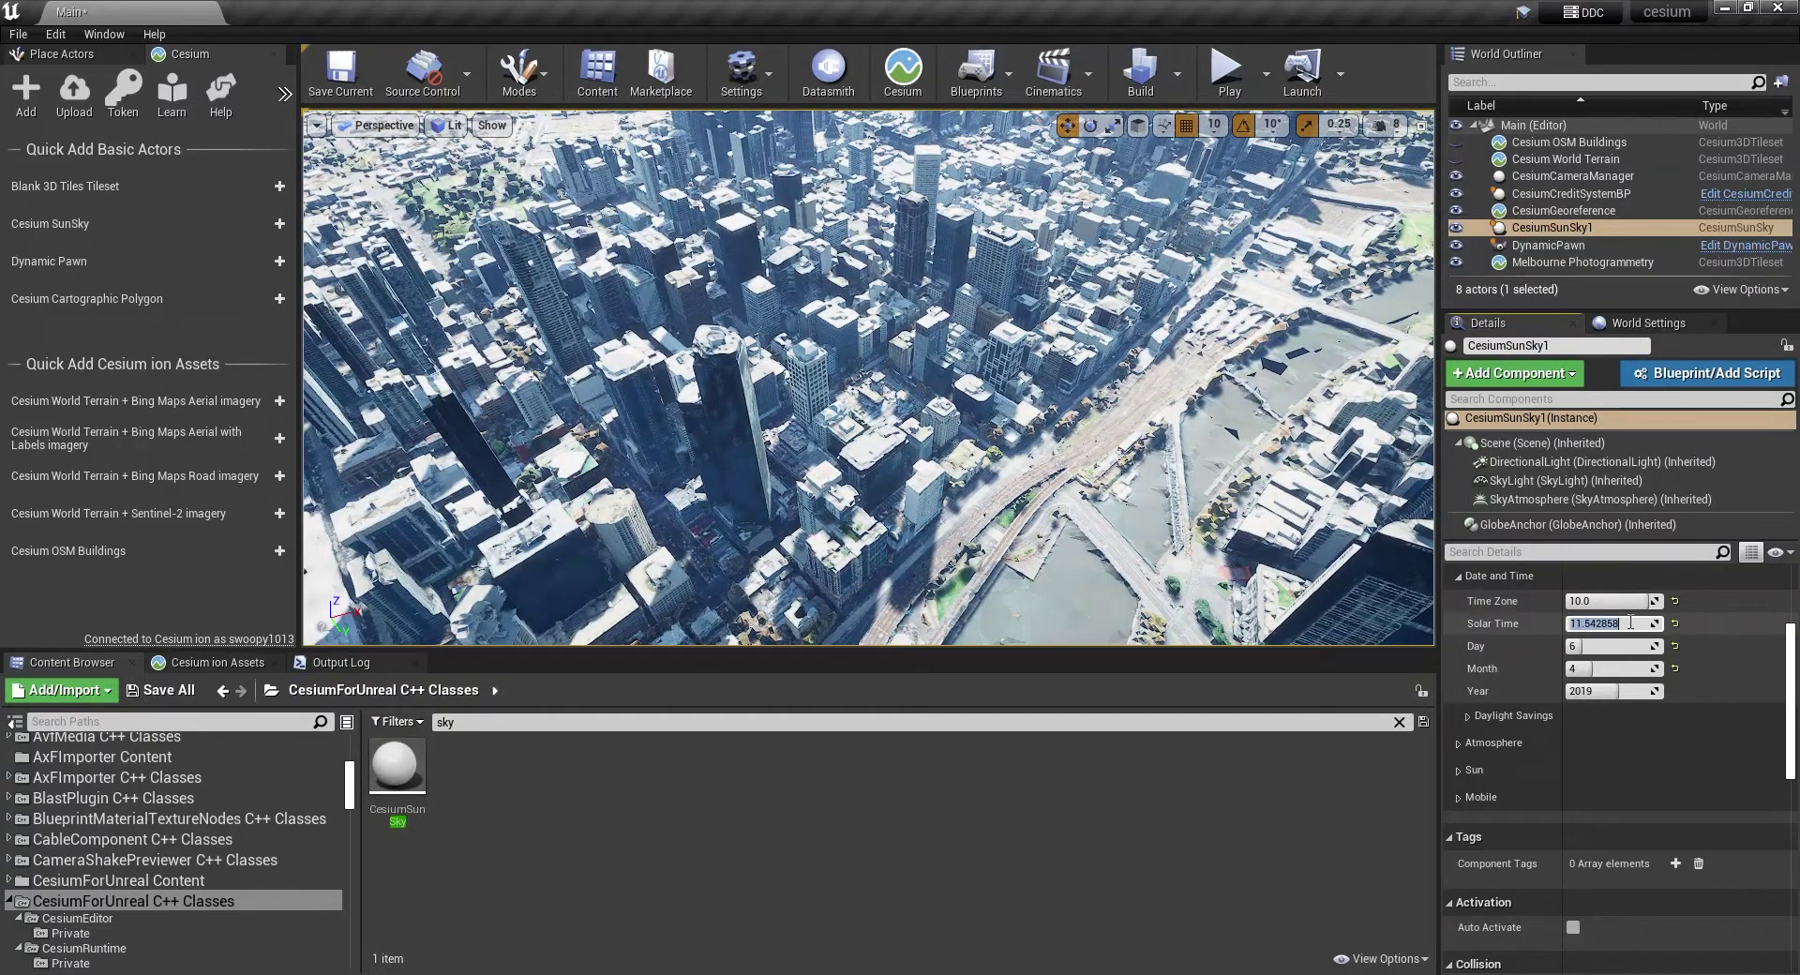
Step: Try Solar Time values of 12, 6 and 14 on the sun sky
text(12)
key(Return)
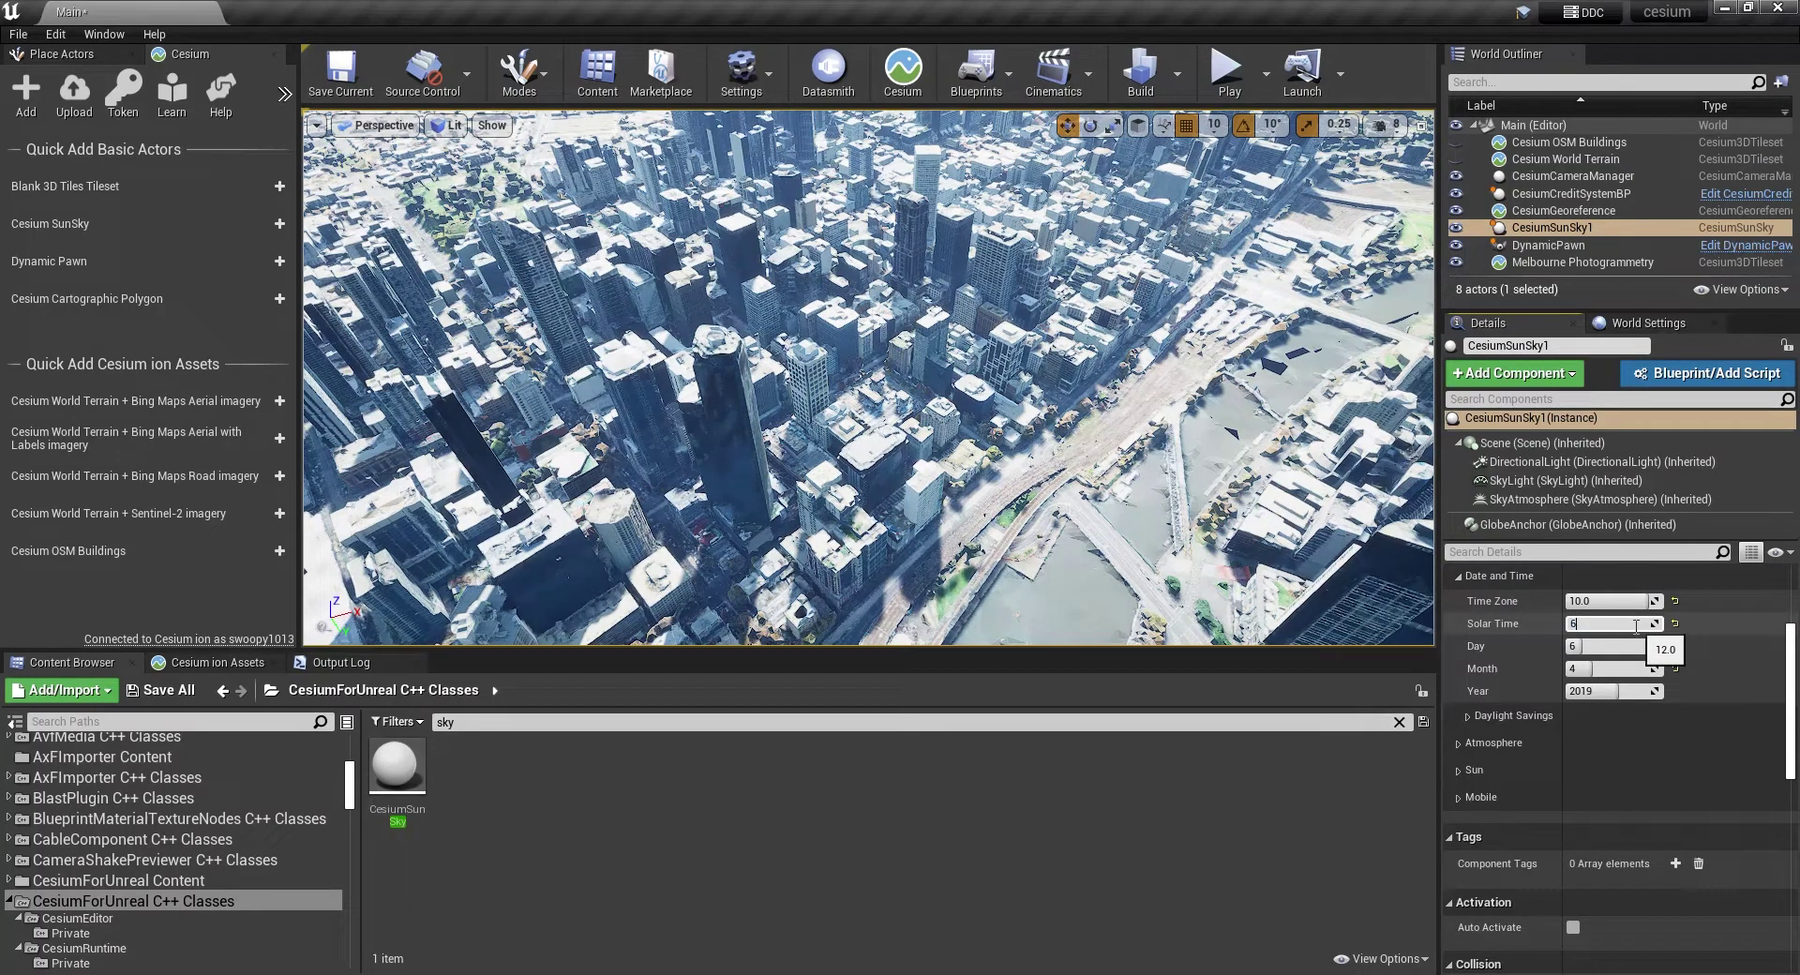
text(6)
key(Return)
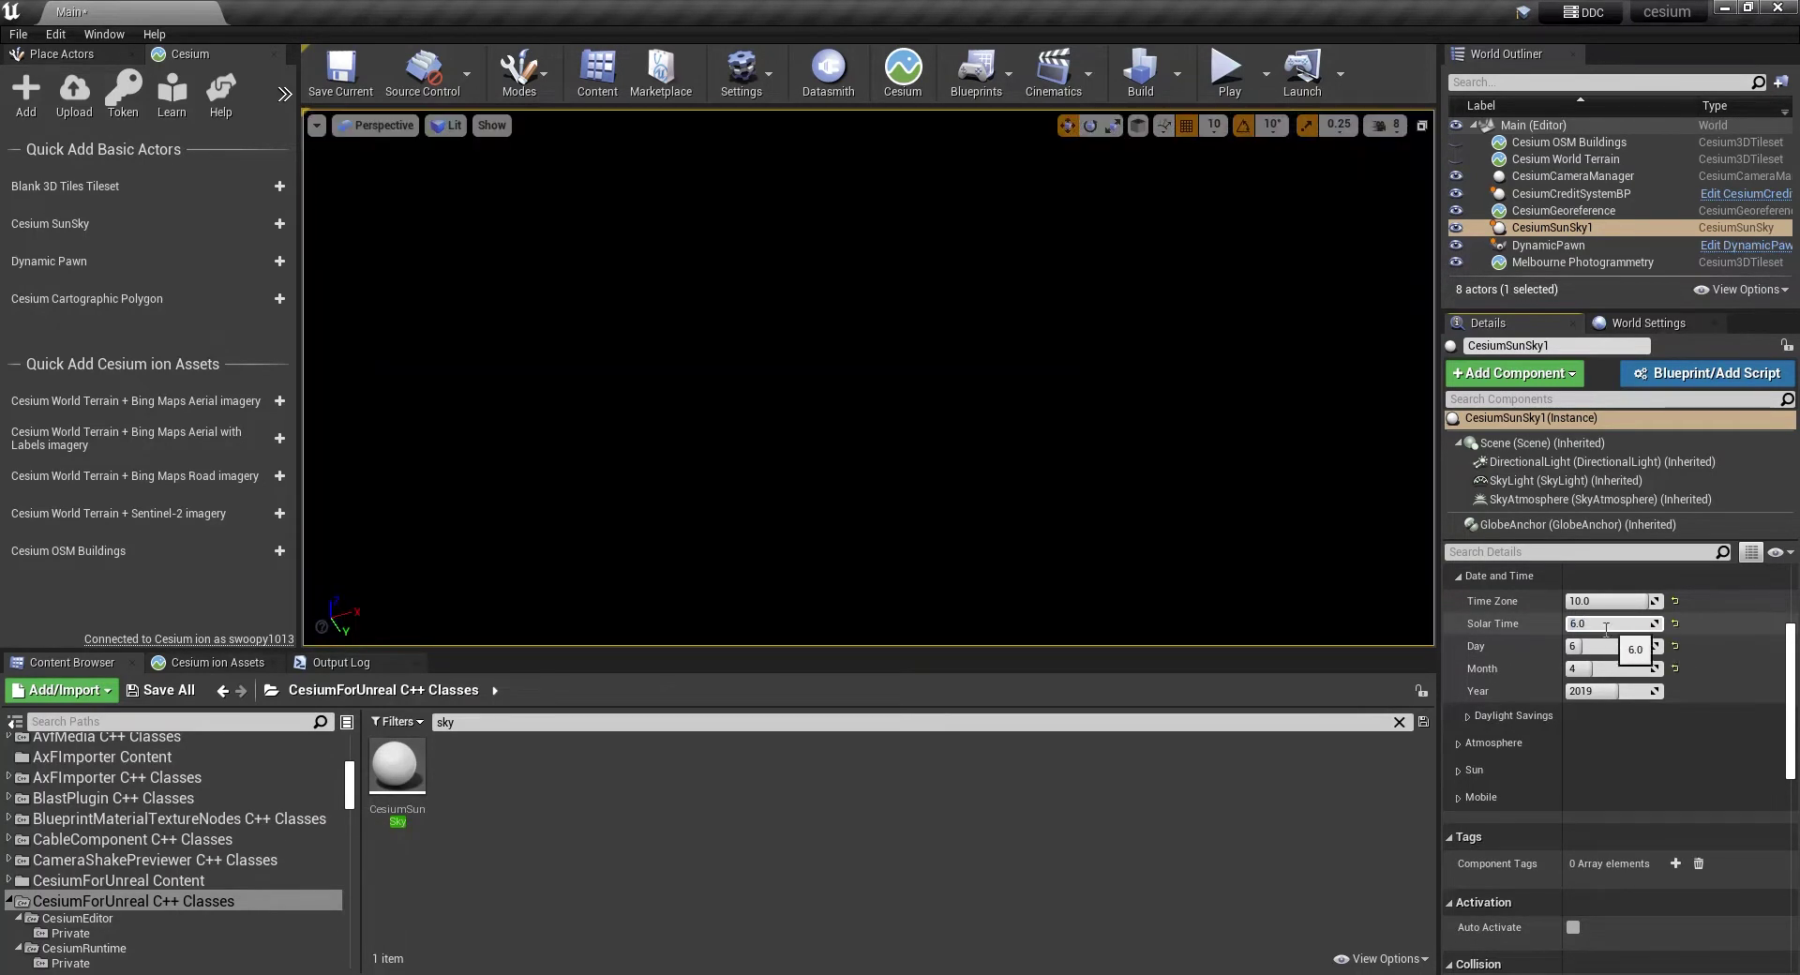
click(1466, 658)
click(1567, 623)
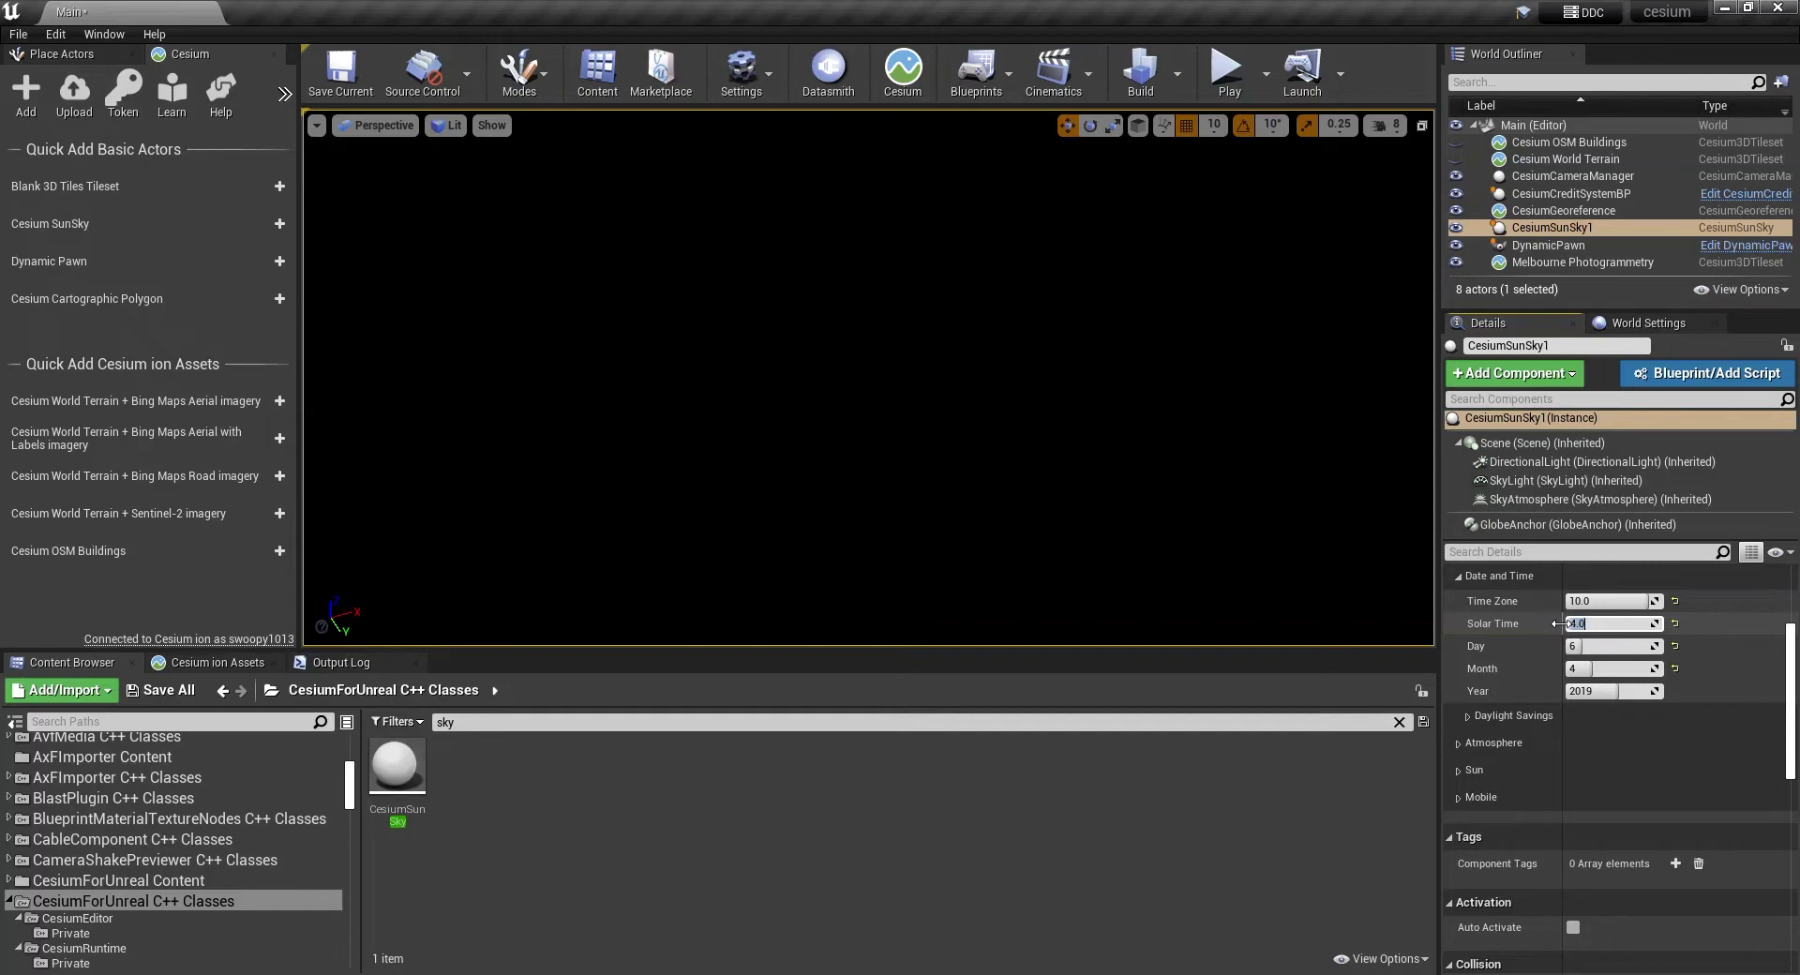
text(14)
key(Return)
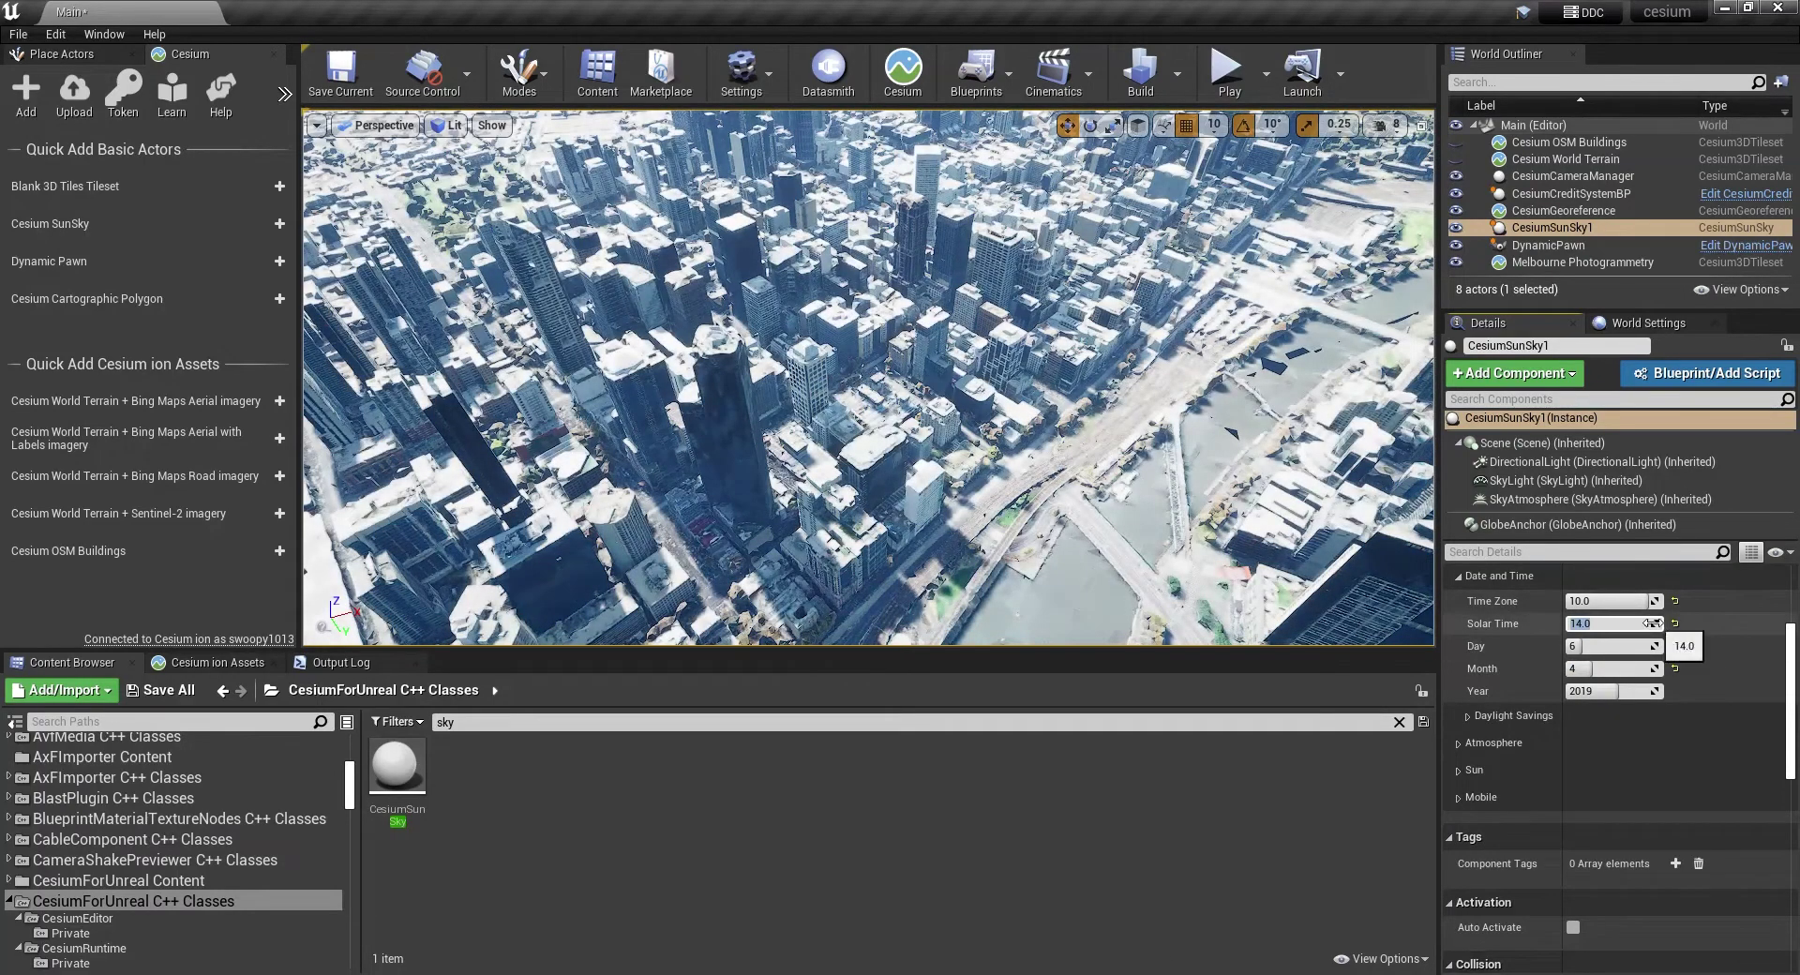
Step: Drag Solar Time to about 17.09 and change Month to 5, then back to 4
drag(1652, 623, 1707, 624)
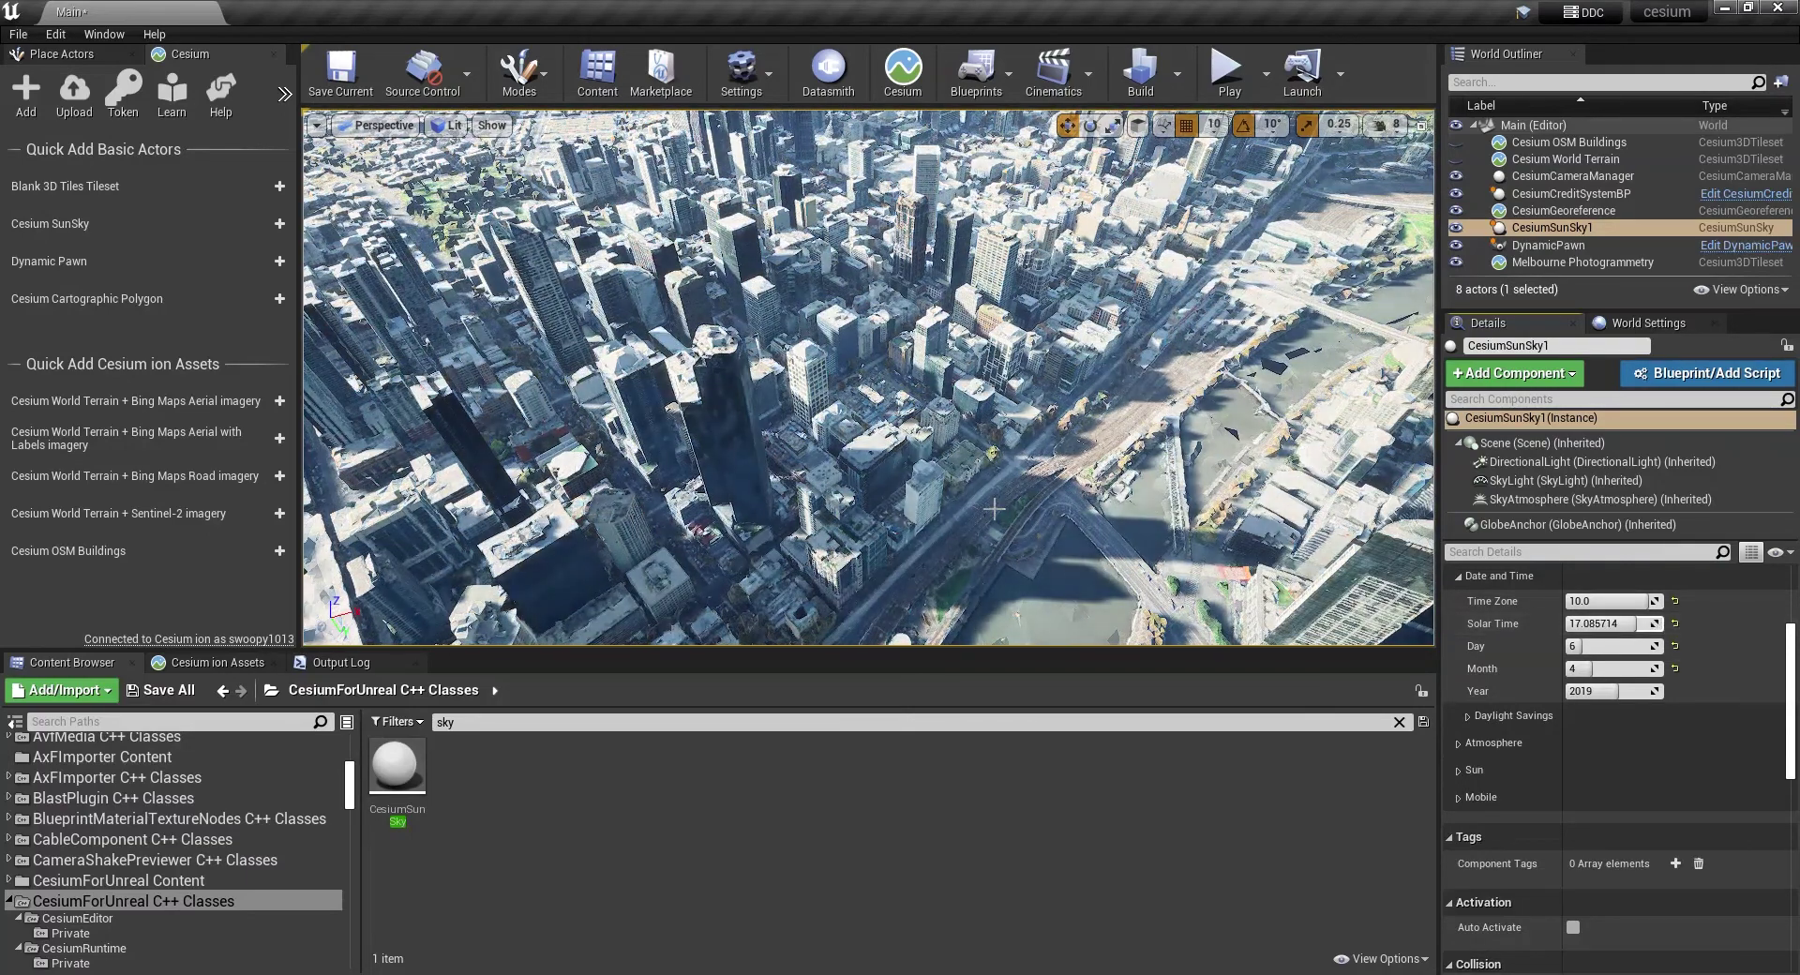
mouse_move(1620, 668)
mouse_down()
mouse_move(1654, 669)
mouse_move(1620, 668)
mouse_up()
text(4)
key(Return)
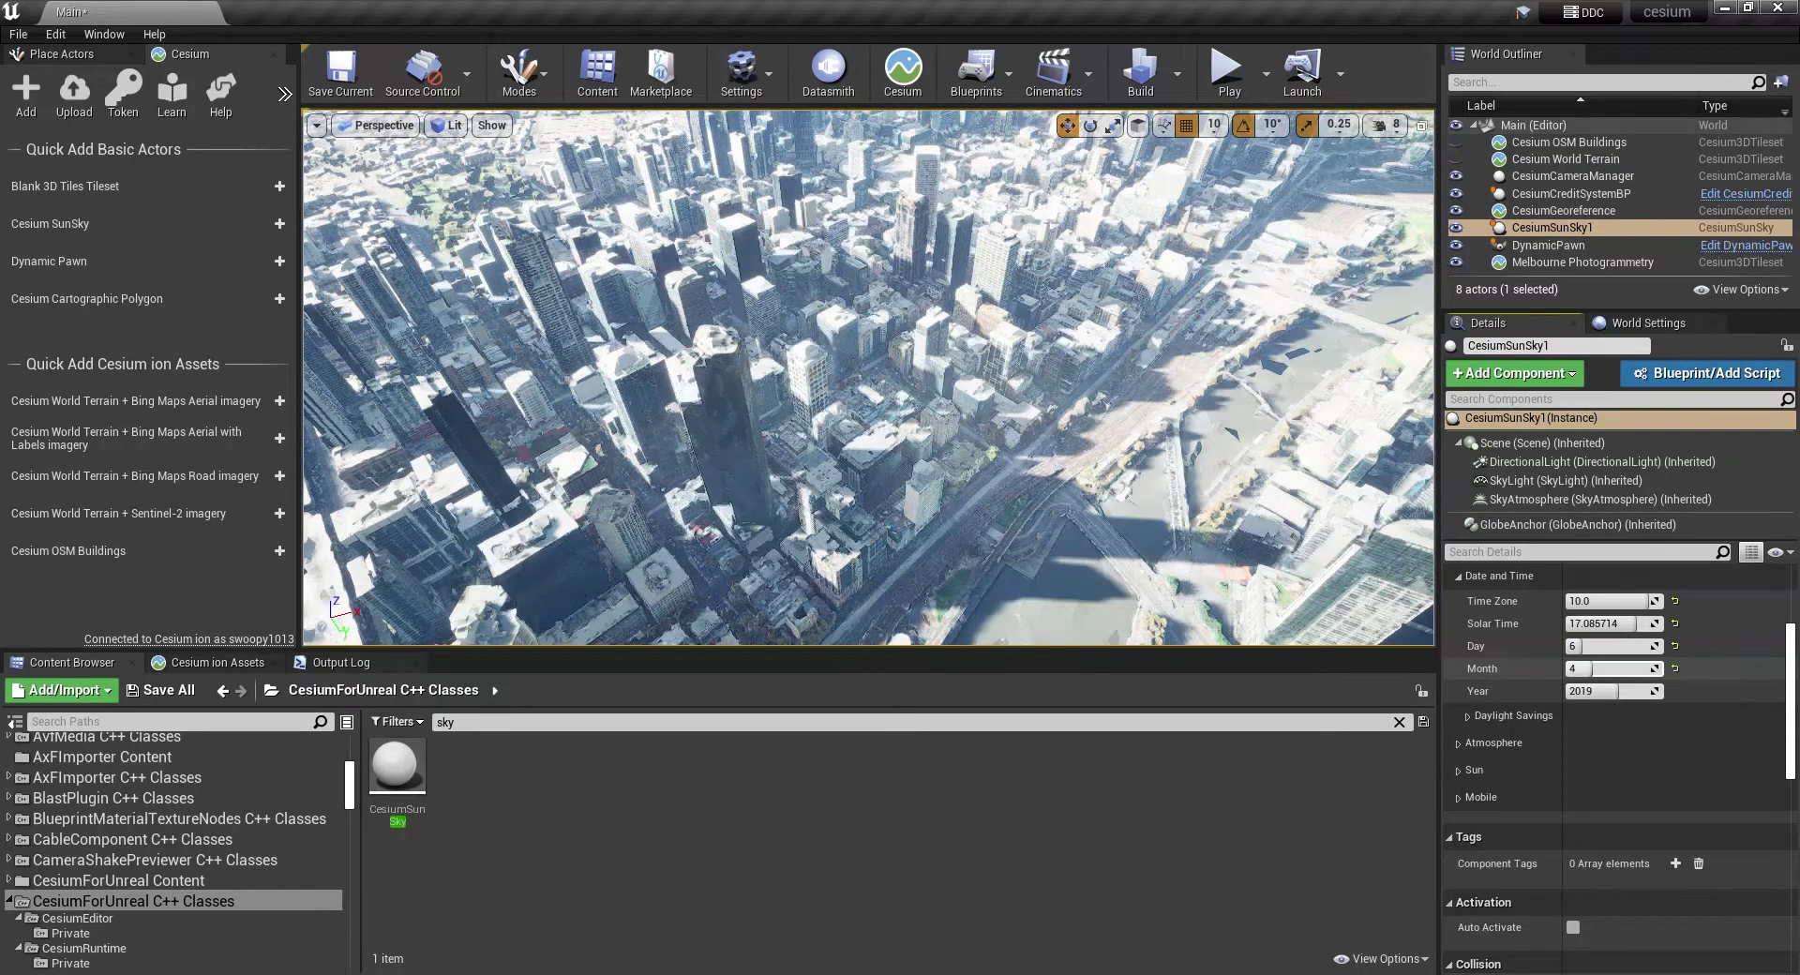
Step: Shift CesiumSunSky1 Solar Time toward dusk for golden-hour sunset light over Melbourne
mouse_move(1612, 623)
mouse_down()
mouse_move(1654, 623)
mouse_move(1584, 623)
mouse_up()
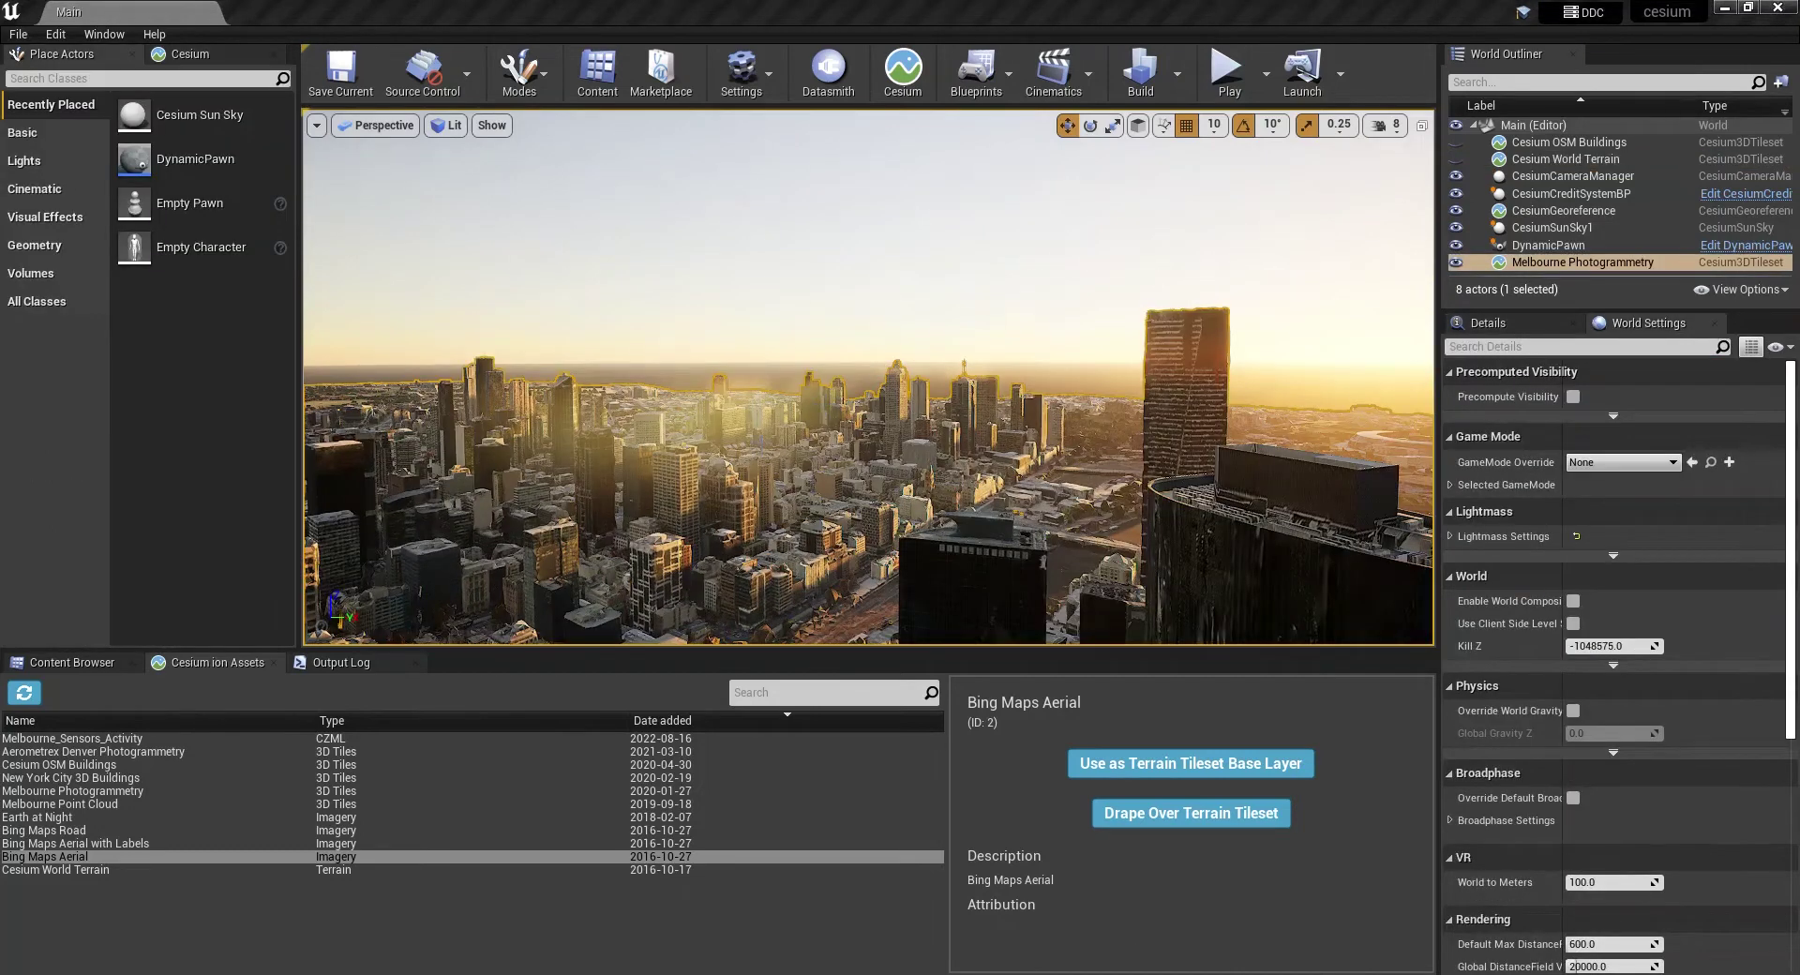
click(317, 125)
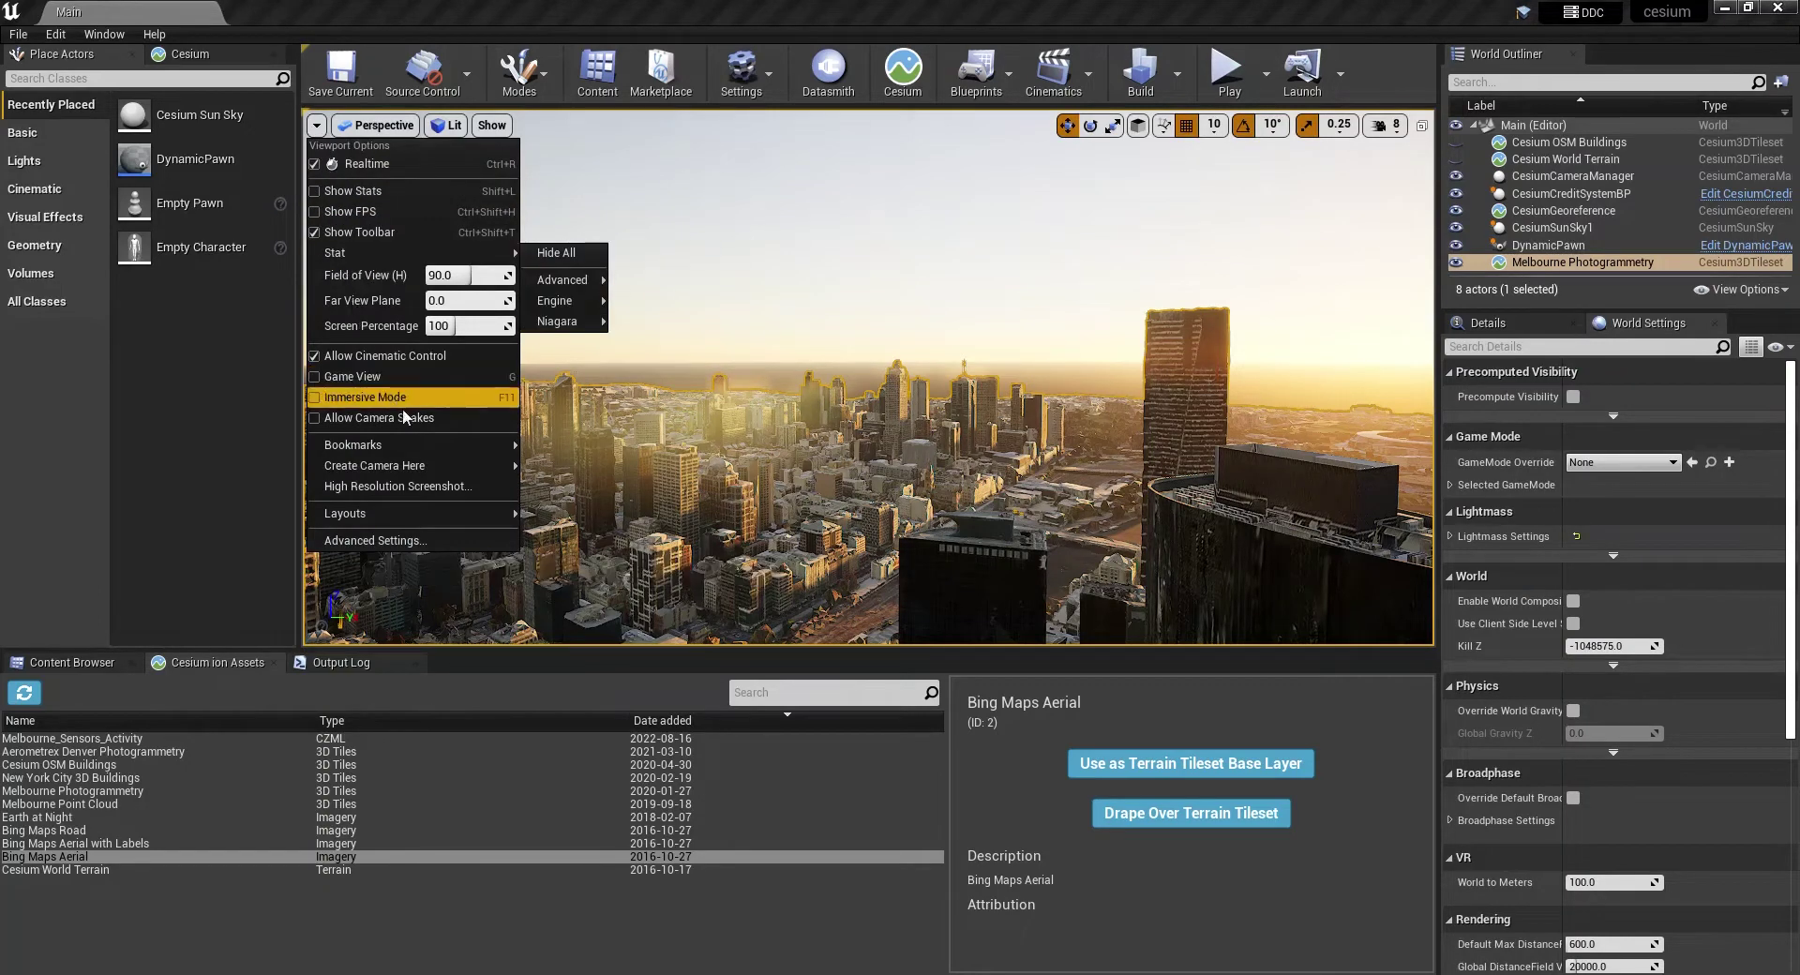
Step: Capture a high-resolution screenshot, then open HighresScreenshot00004.png from the Saved/Screenshots/Windows folder
click(445, 487)
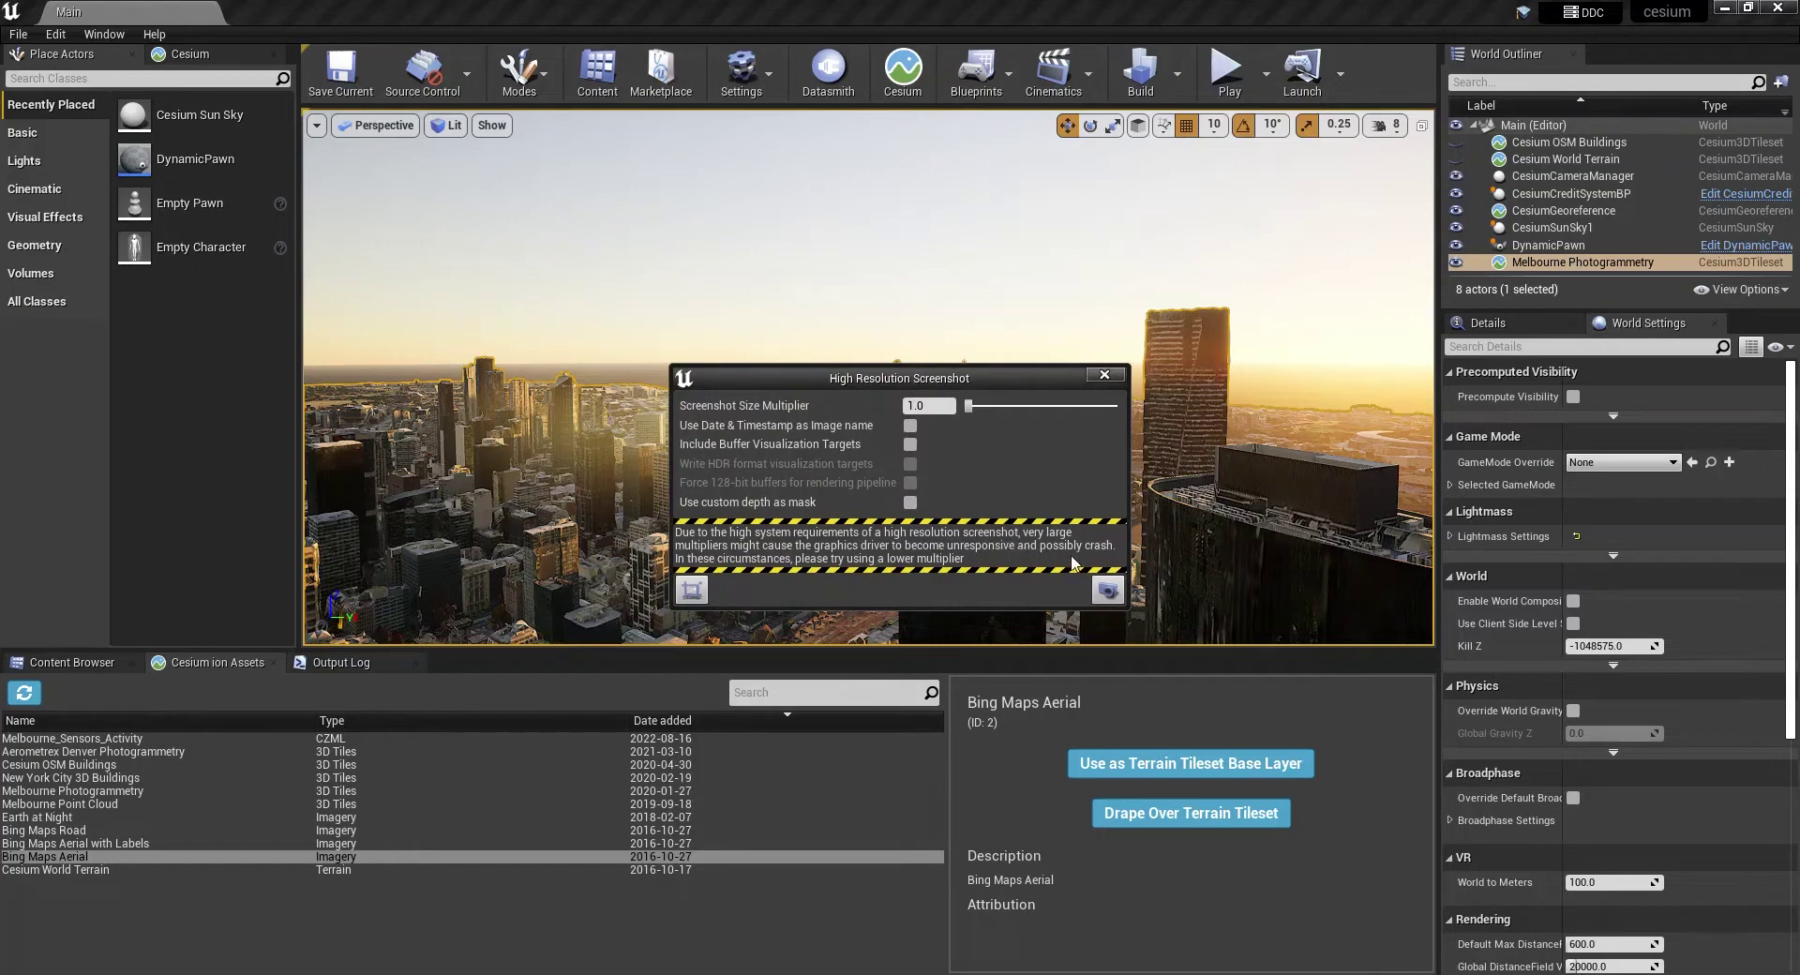
click(1106, 593)
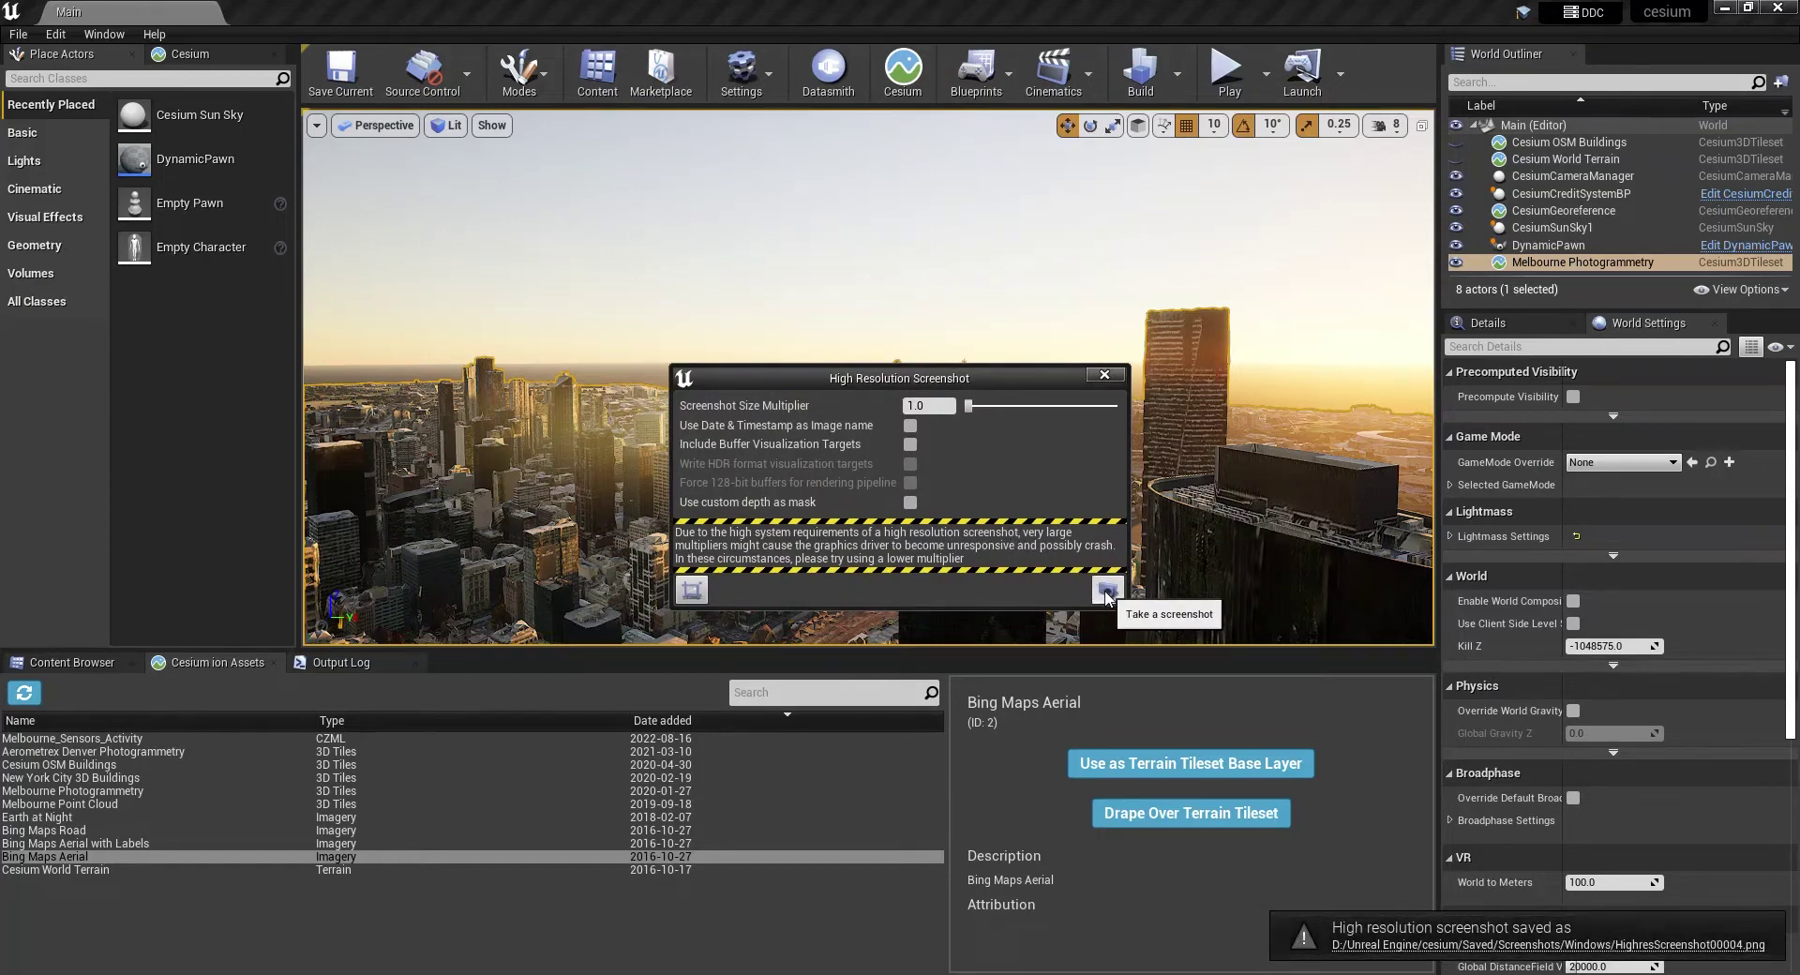
click(1406, 946)
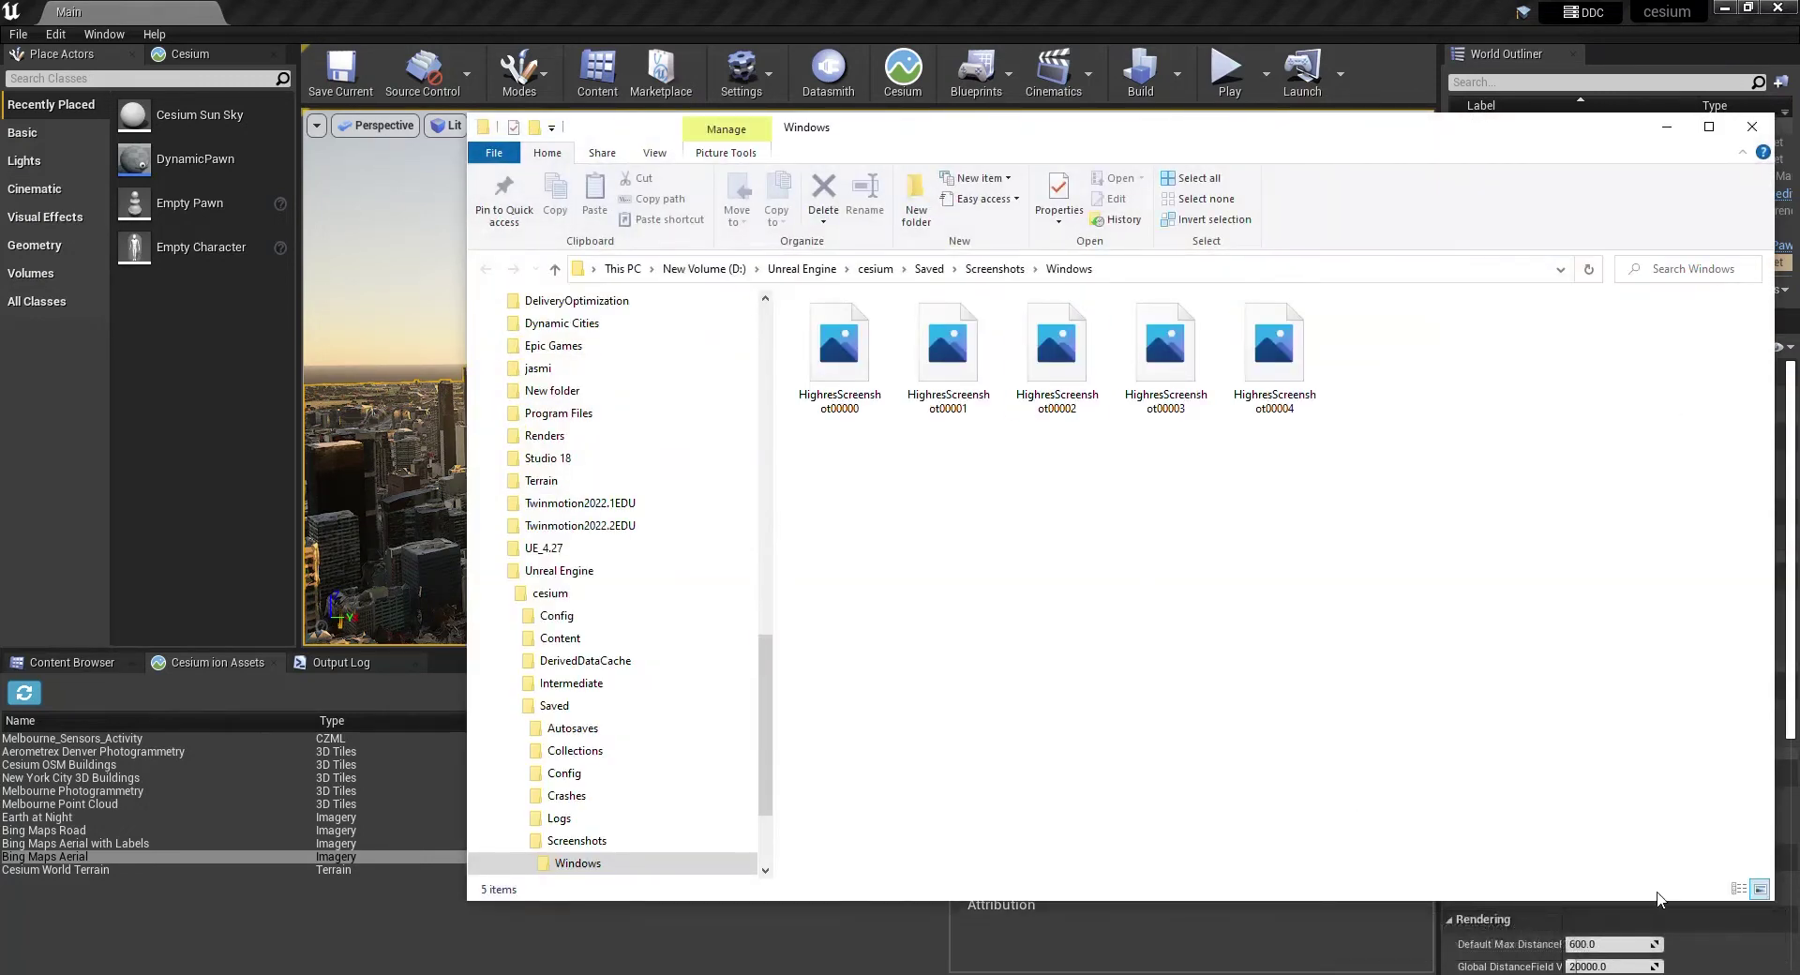
click(1739, 889)
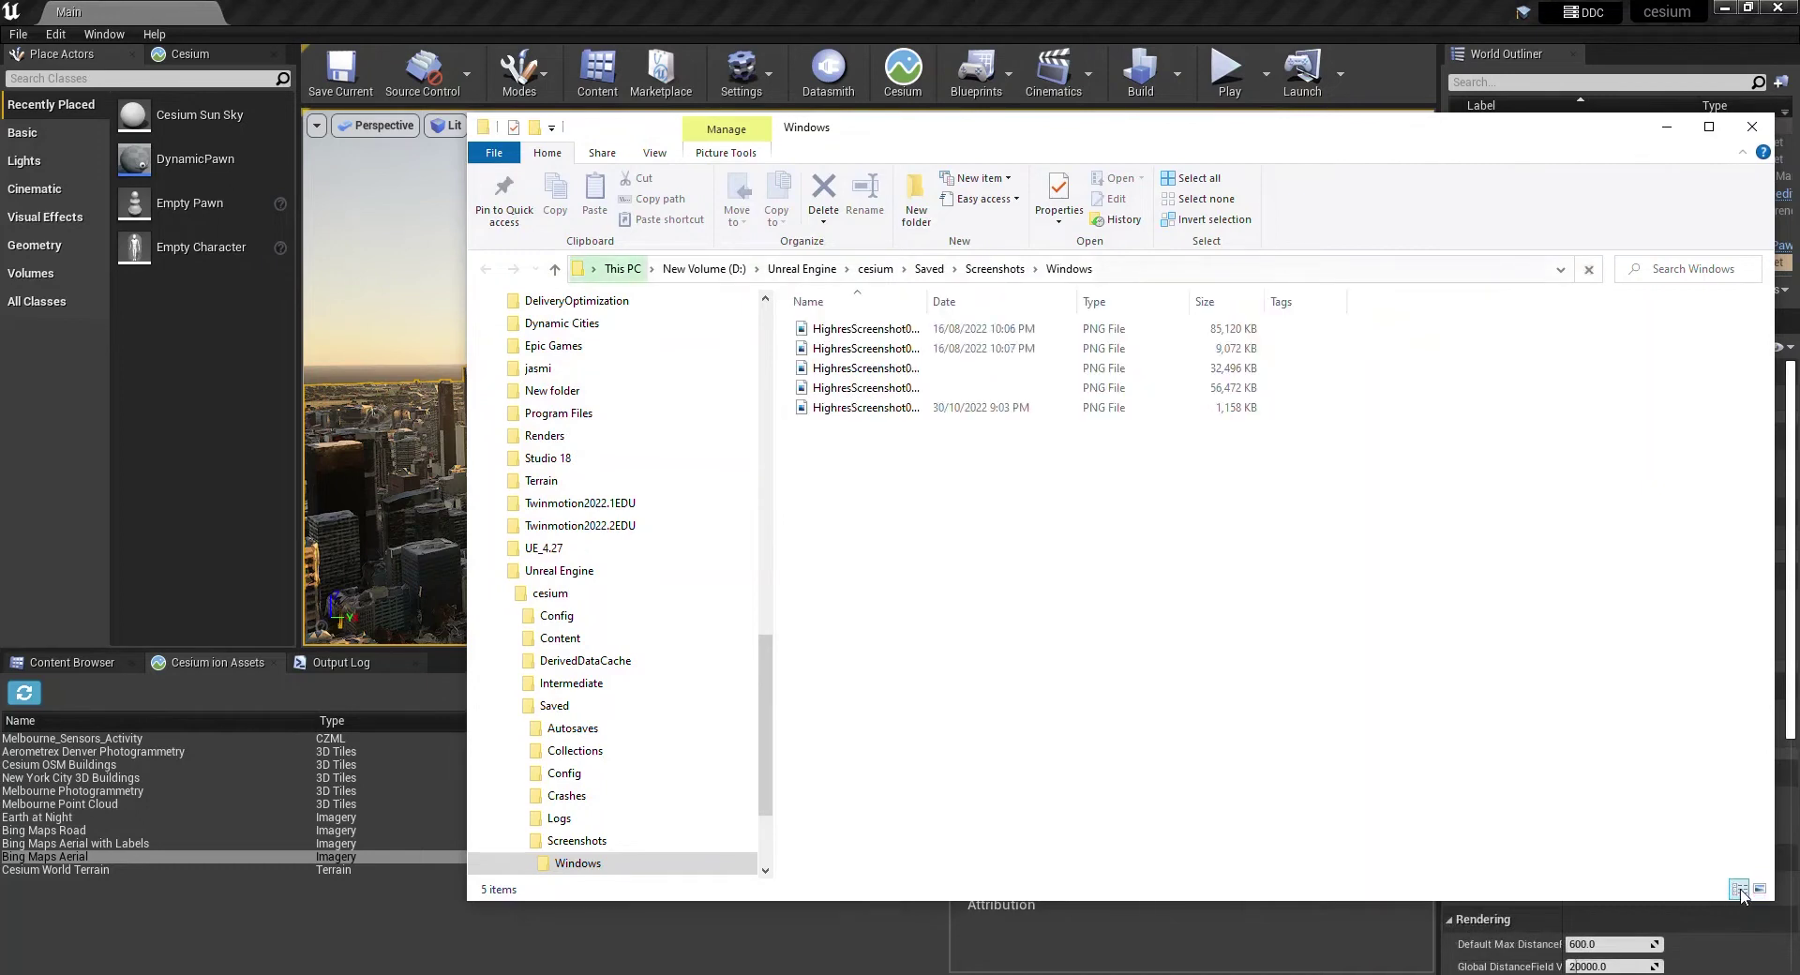
double_click(968, 409)
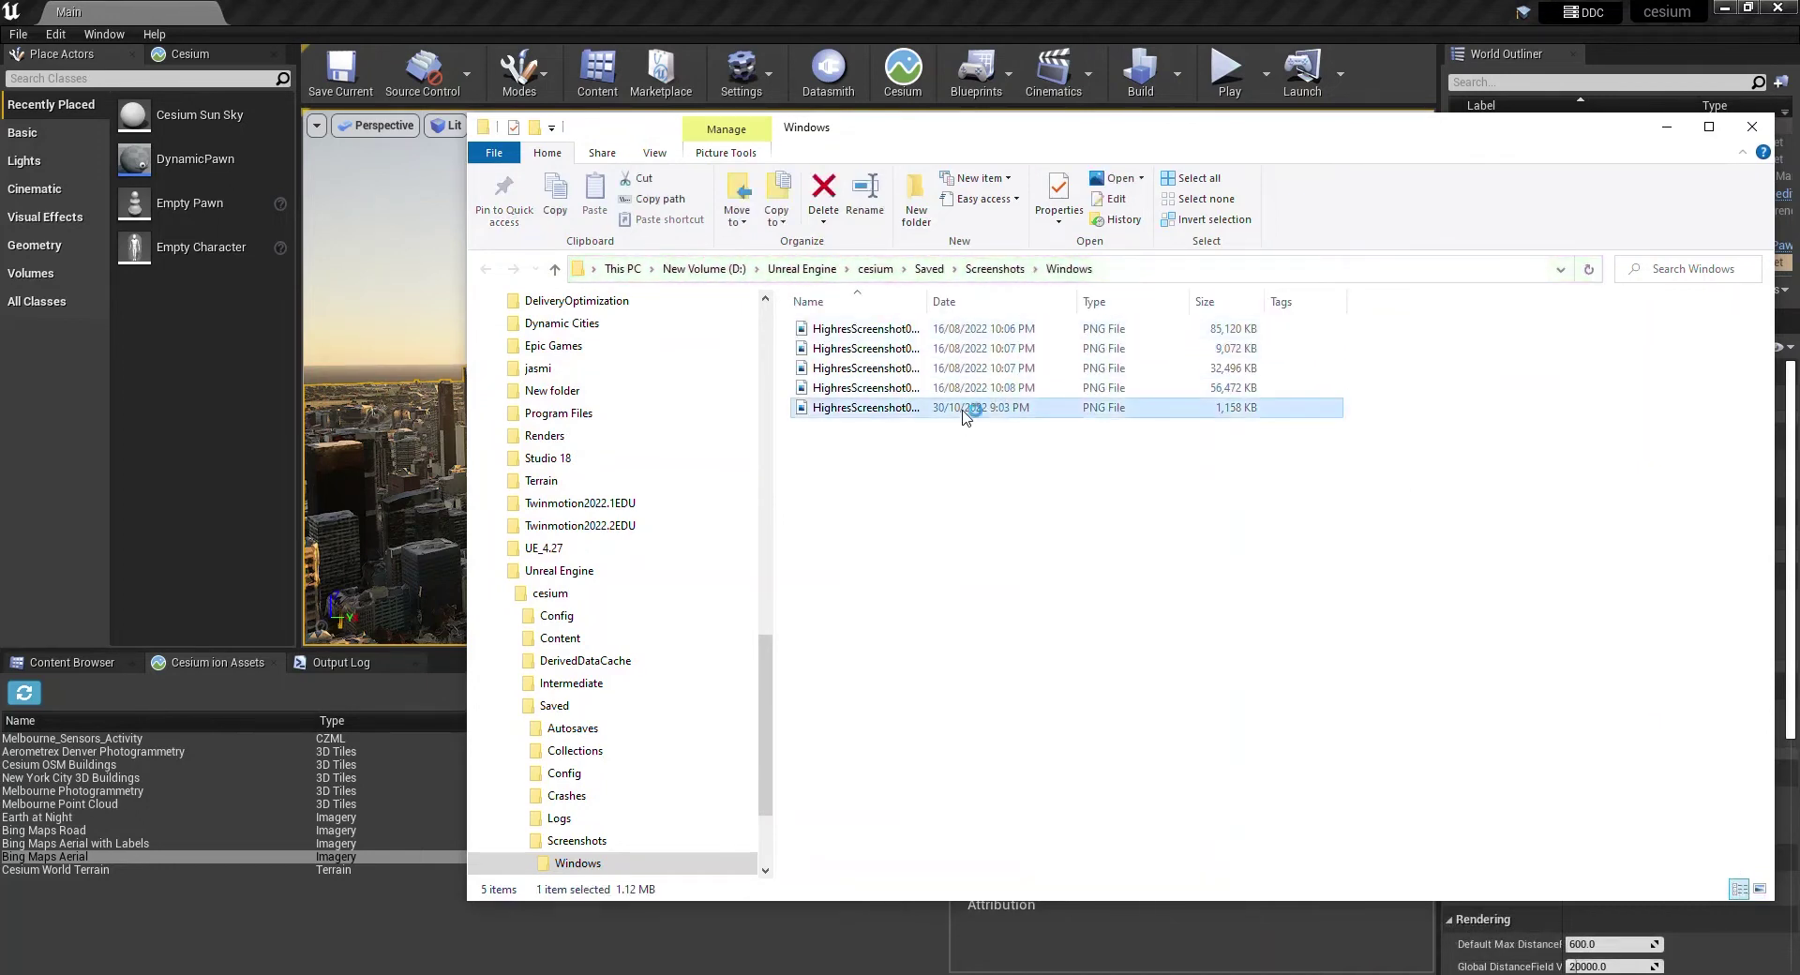